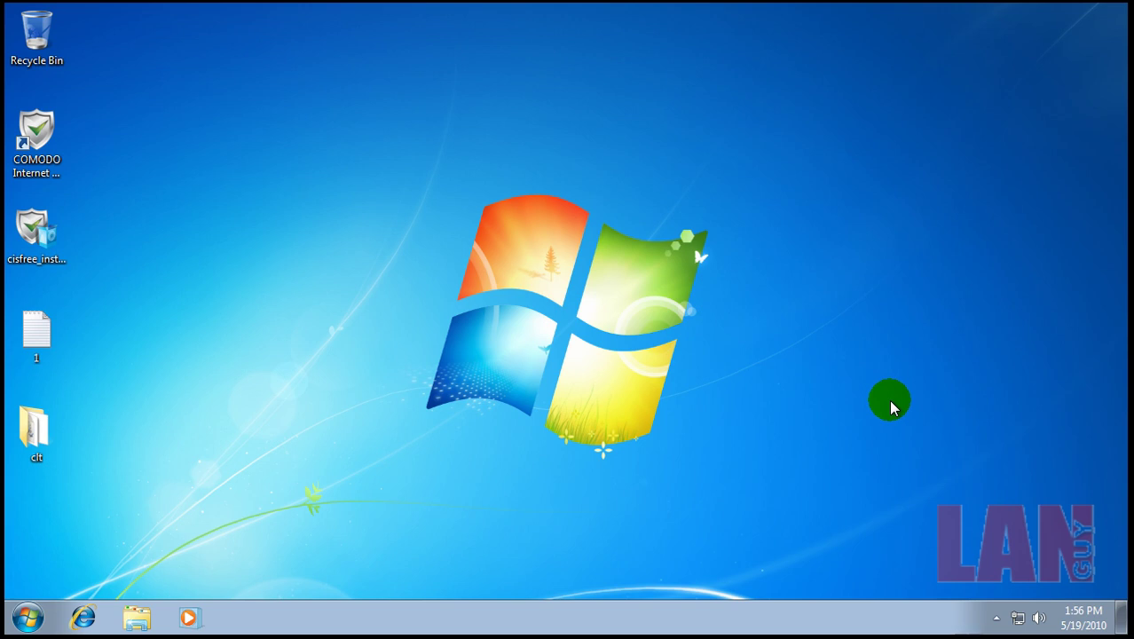
pyautogui.click(51, 169)
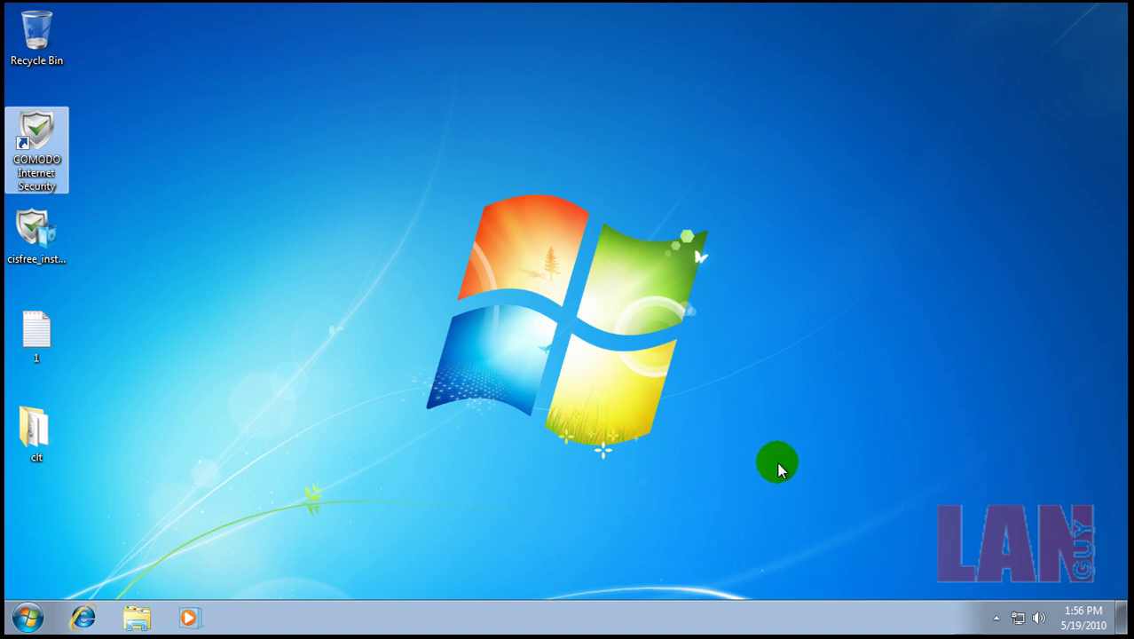
pyautogui.moveTo(753, 496); pyautogui.dragTo(712, 451)
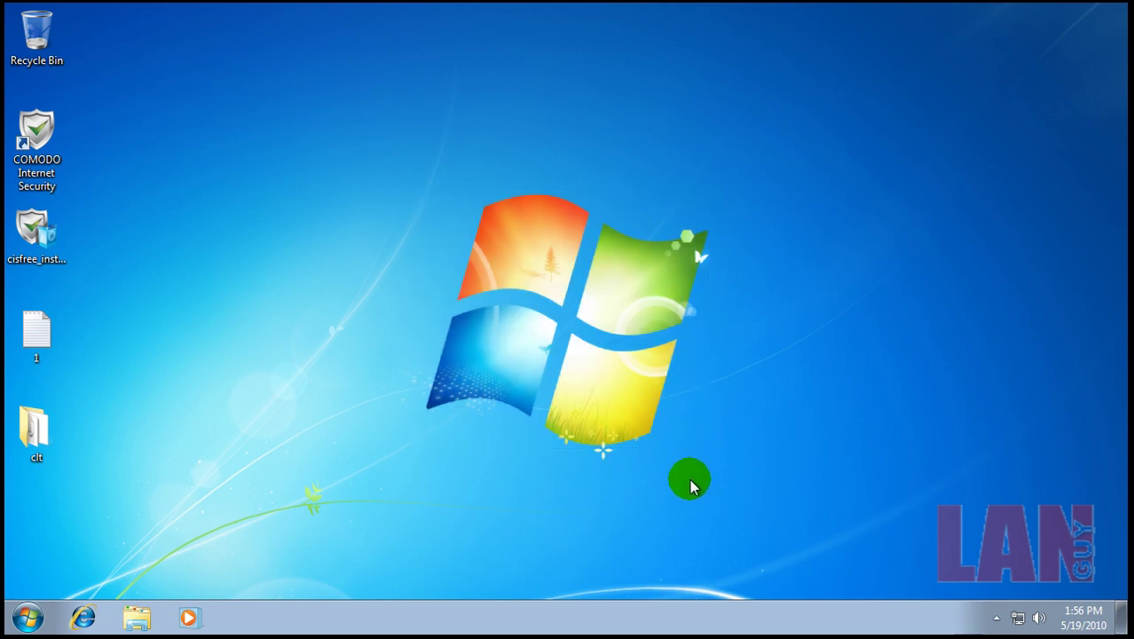
pyautogui.moveTo(683, 436); pyautogui.dragTo(710, 453)
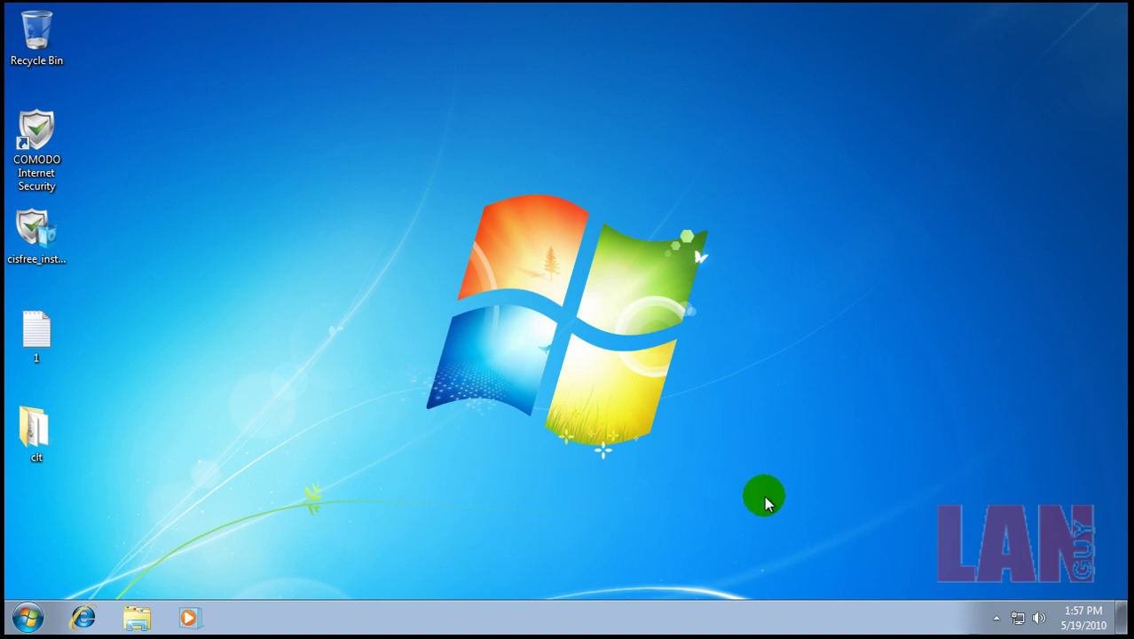
# Step: Open the COMODO Internet Security window and review its Defense+ and antivirus security levels and the active configuration
pyautogui.click(996, 619)
pyautogui.doubleClick(1023, 540)
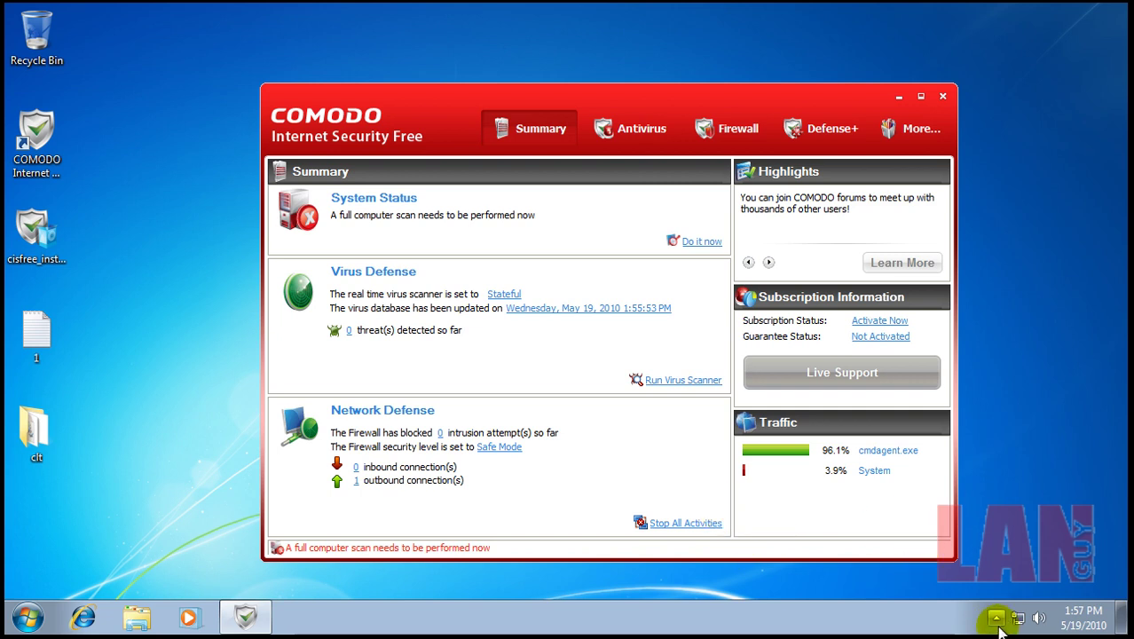
pyautogui.click(997, 618)
pyautogui.rightClick(1012, 543)
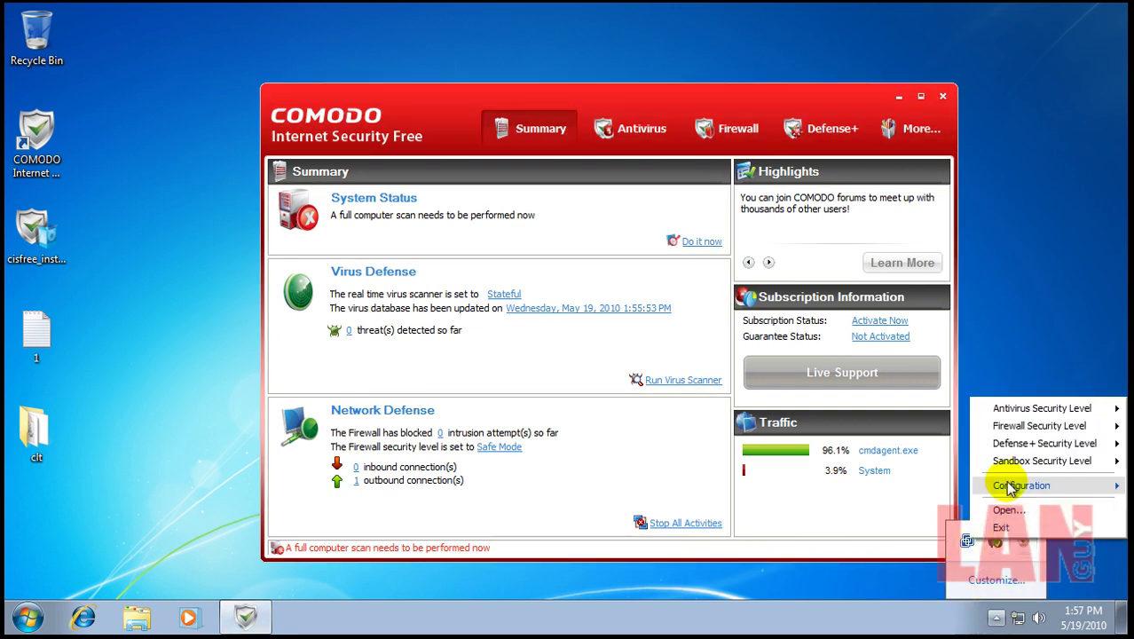
pyautogui.moveTo(1008, 445)
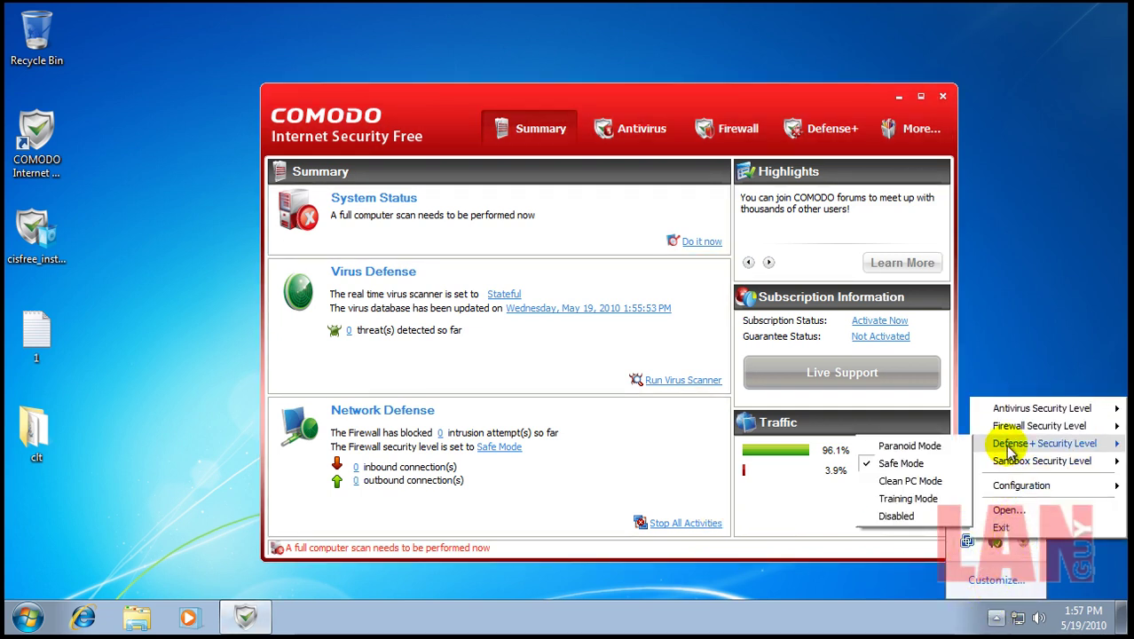
pyautogui.moveTo(1012, 407)
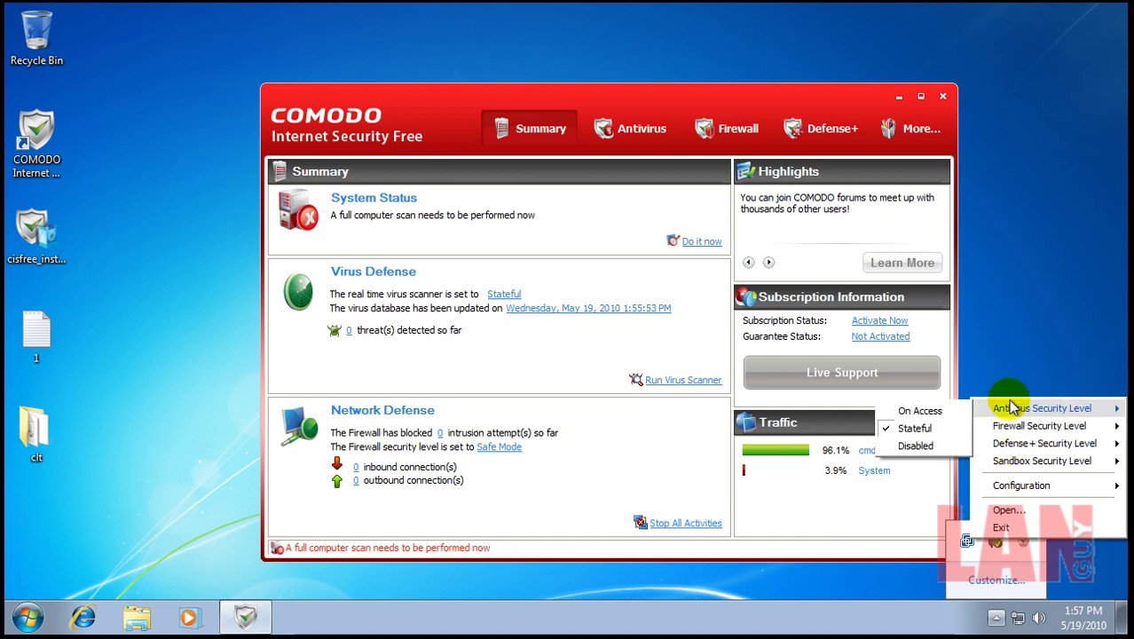
pyautogui.moveTo(1012, 486)
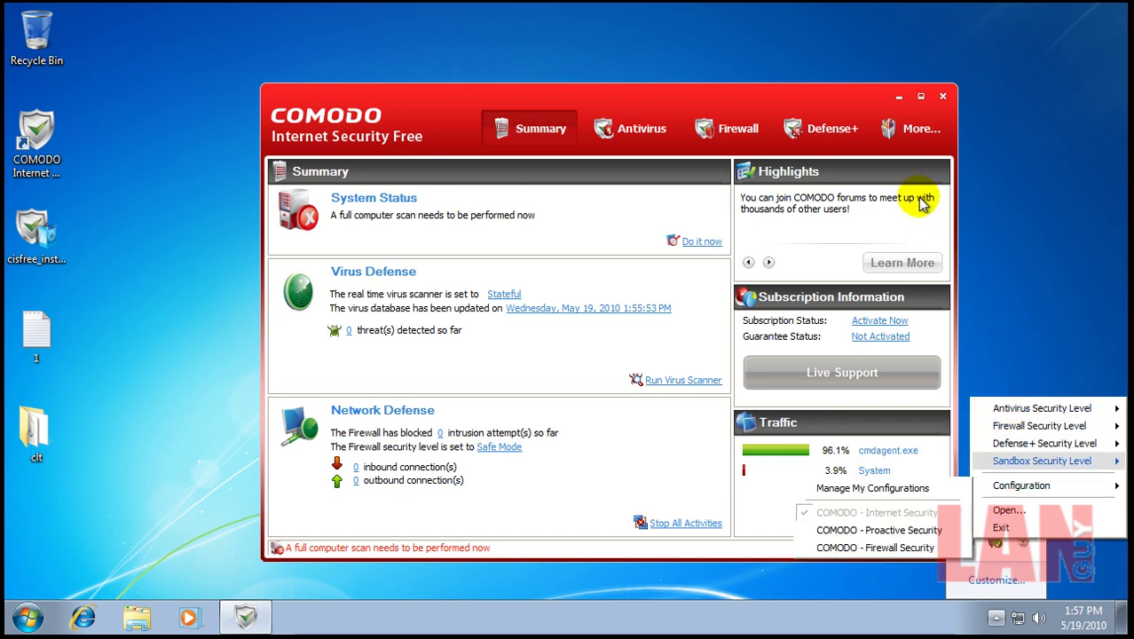
pyautogui.click(834, 94)
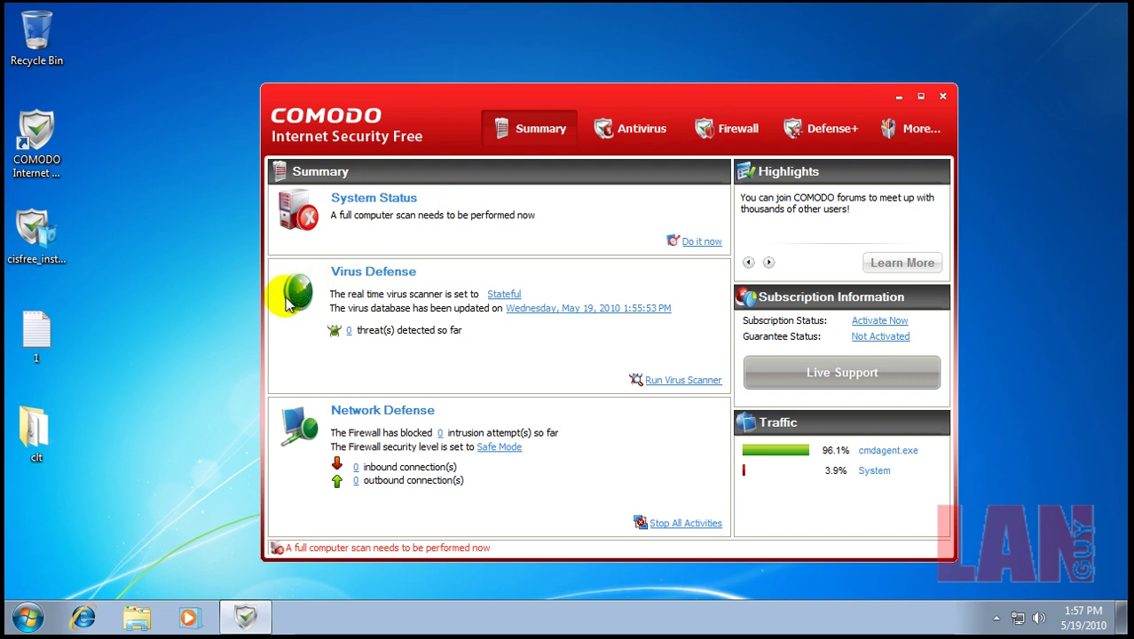
# Step: Launch the clt application from the desktop's clt folder and allow it to run with elevated privileges
pyautogui.doubleClick(34, 429)
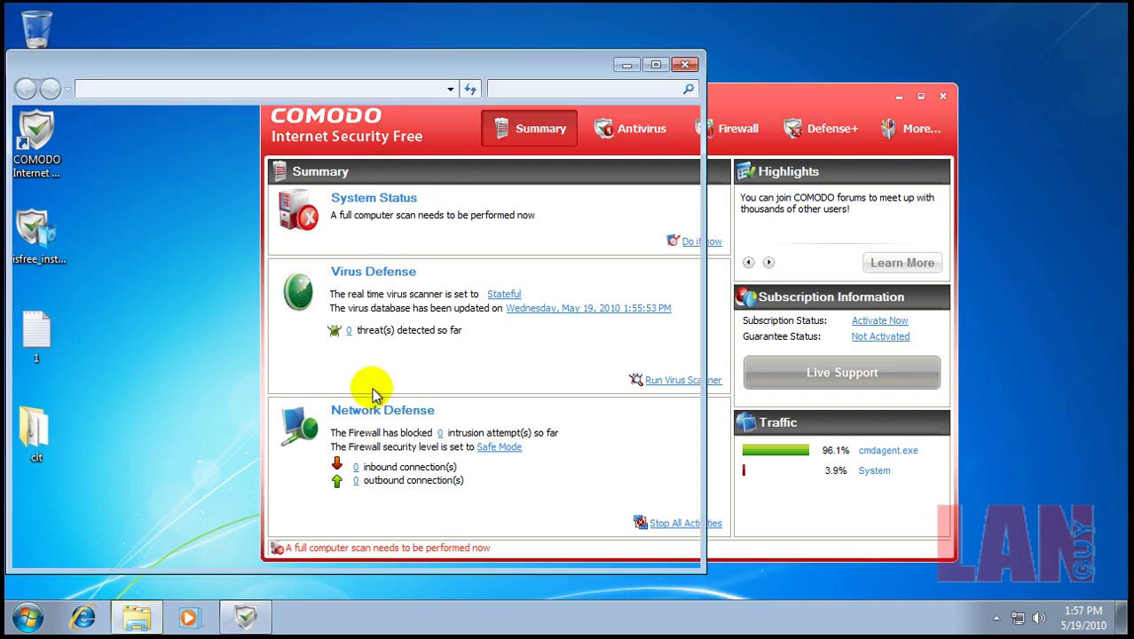
pyautogui.moveTo(448, 60); pyautogui.dragTo(565, 64)
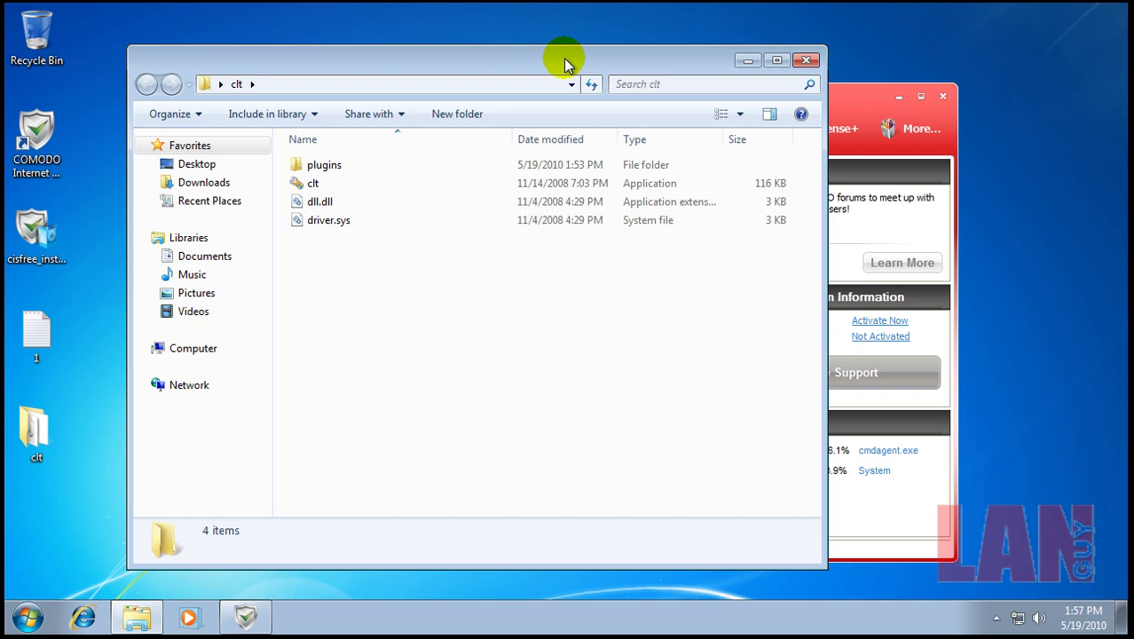
pyautogui.doubleClick(318, 185)
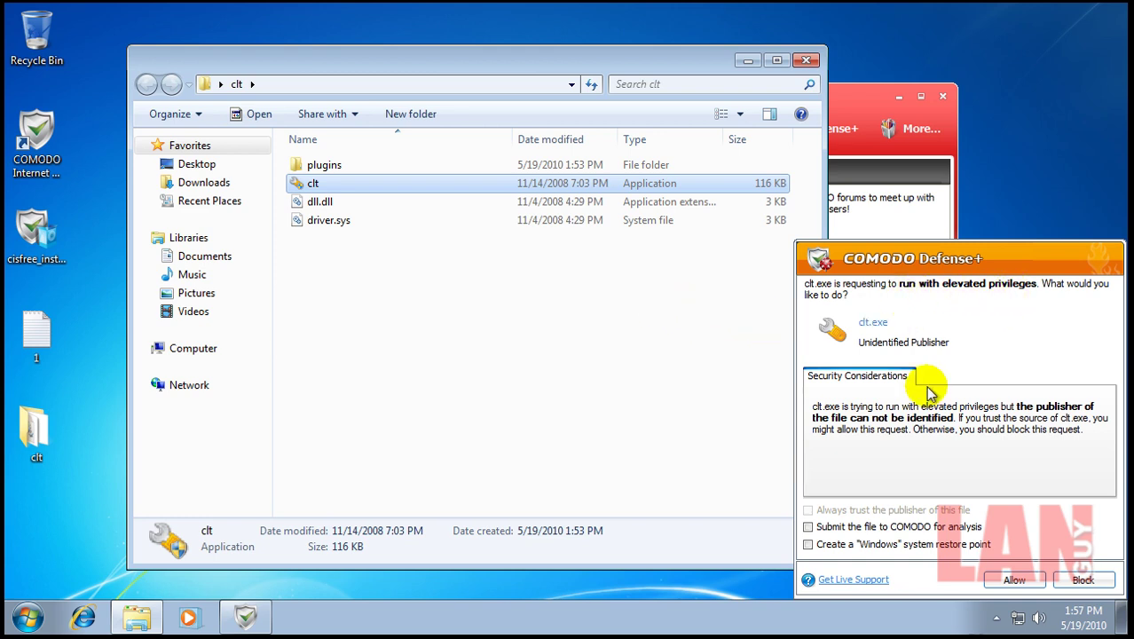
pyautogui.click(1015, 580)
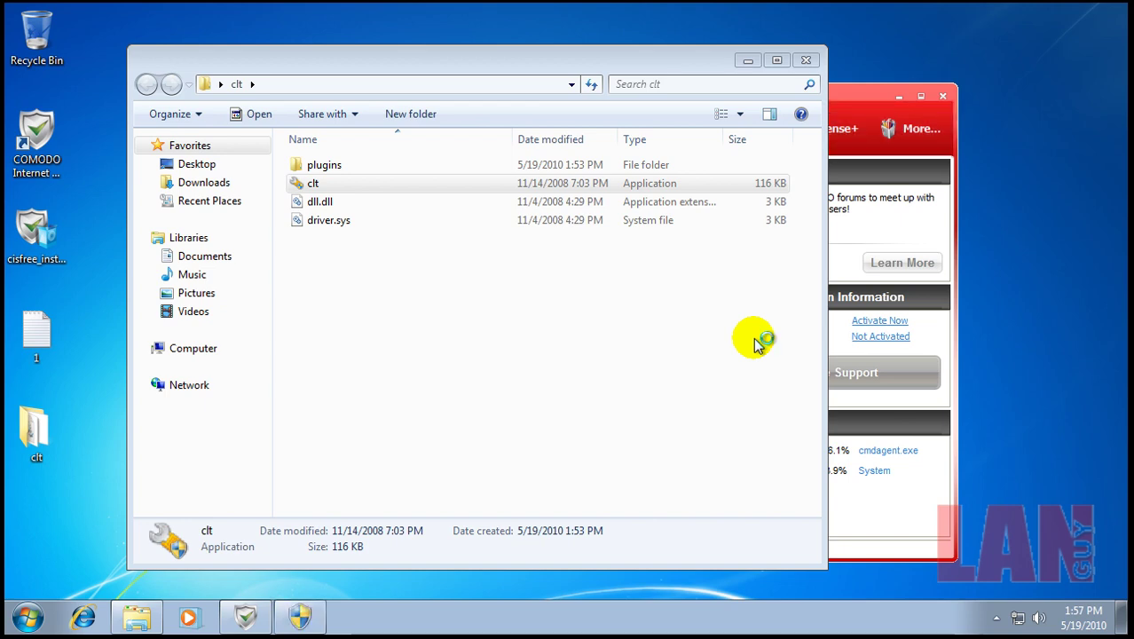
pyautogui.click(302, 614)
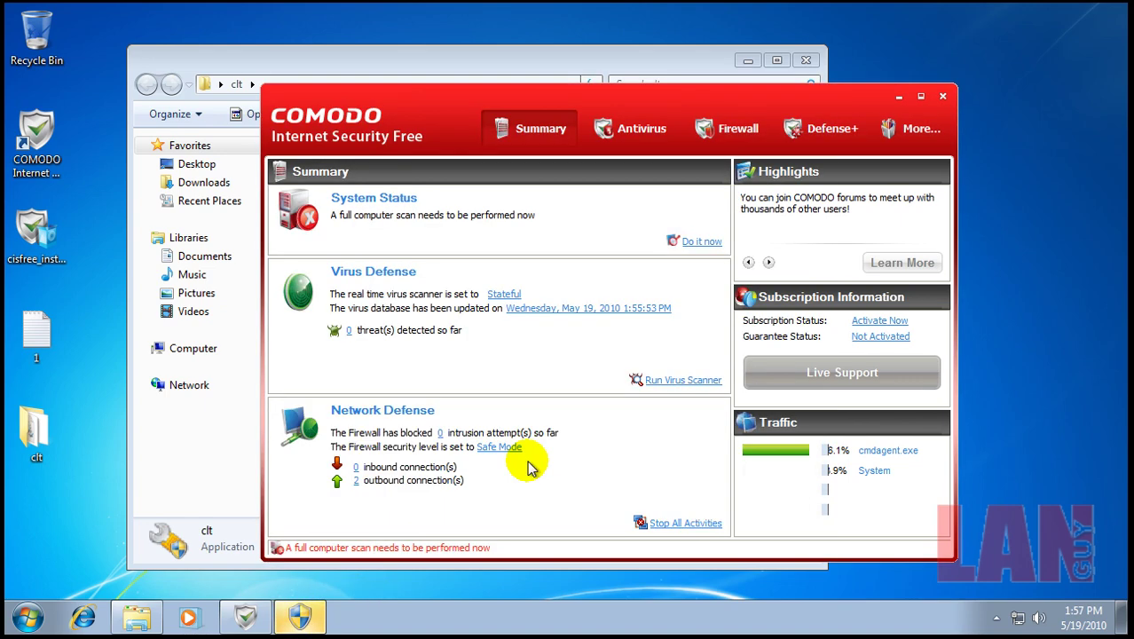
pyautogui.click(560, 358)
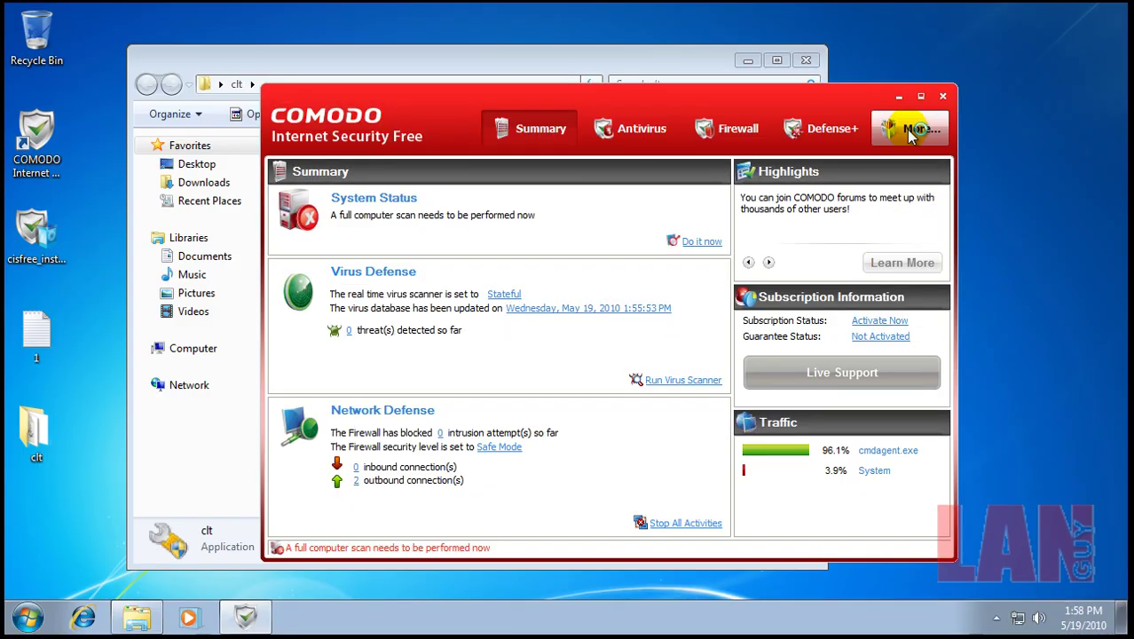
# Step: Minimize the COMODO window, run the full Comodo Leak Tests suite, and exit it once the tests finish
pyautogui.click(900, 98)
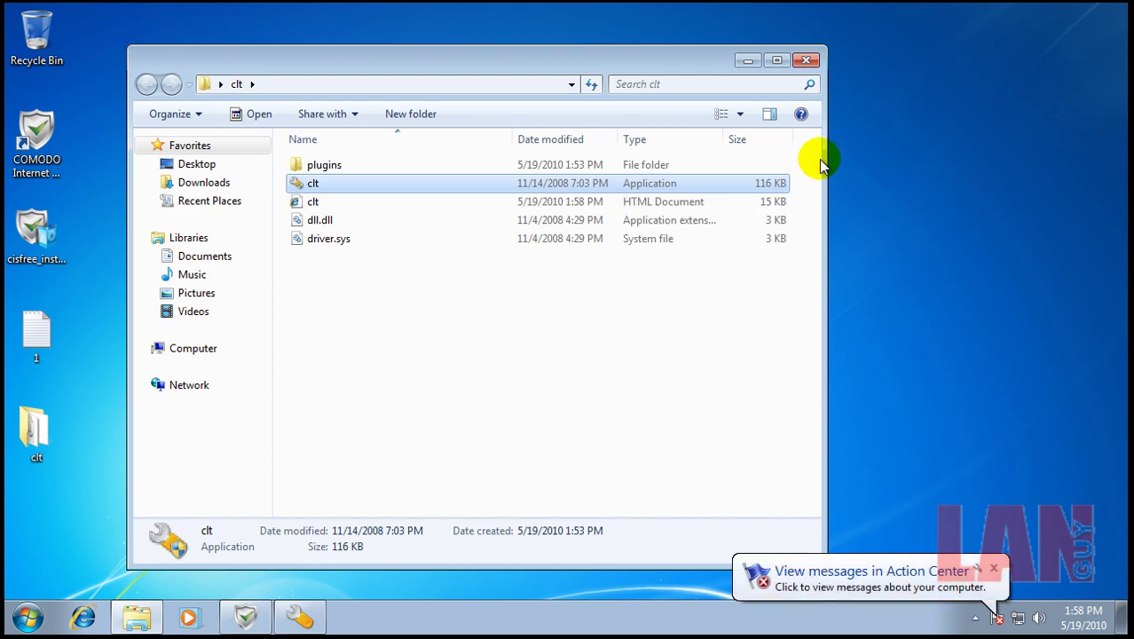
pyautogui.click(299, 616)
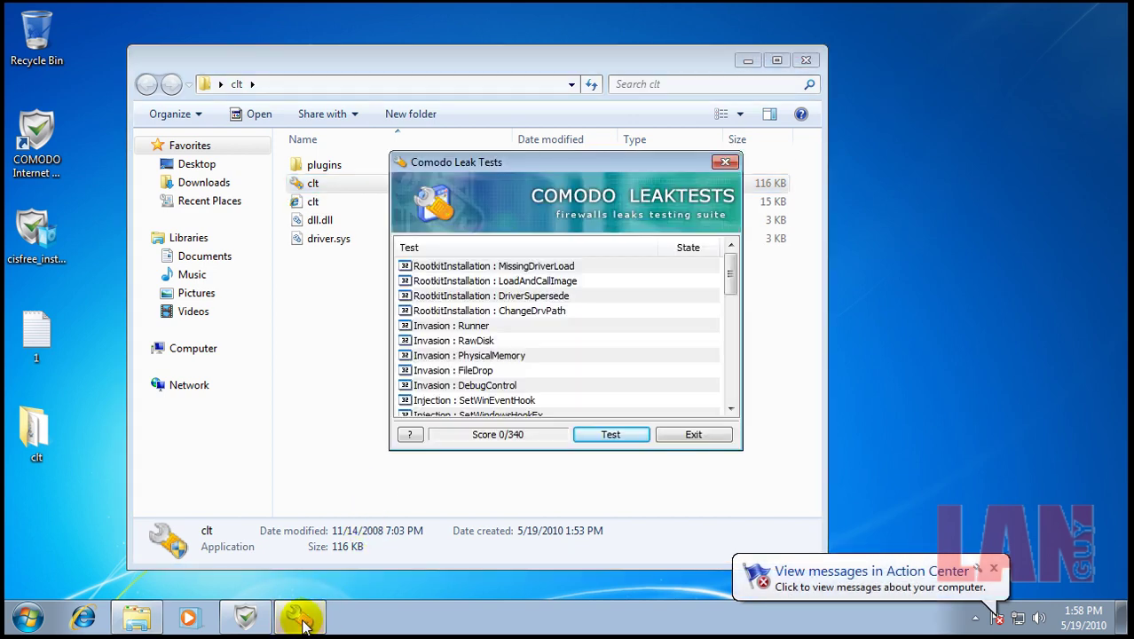
pyautogui.click(611, 434)
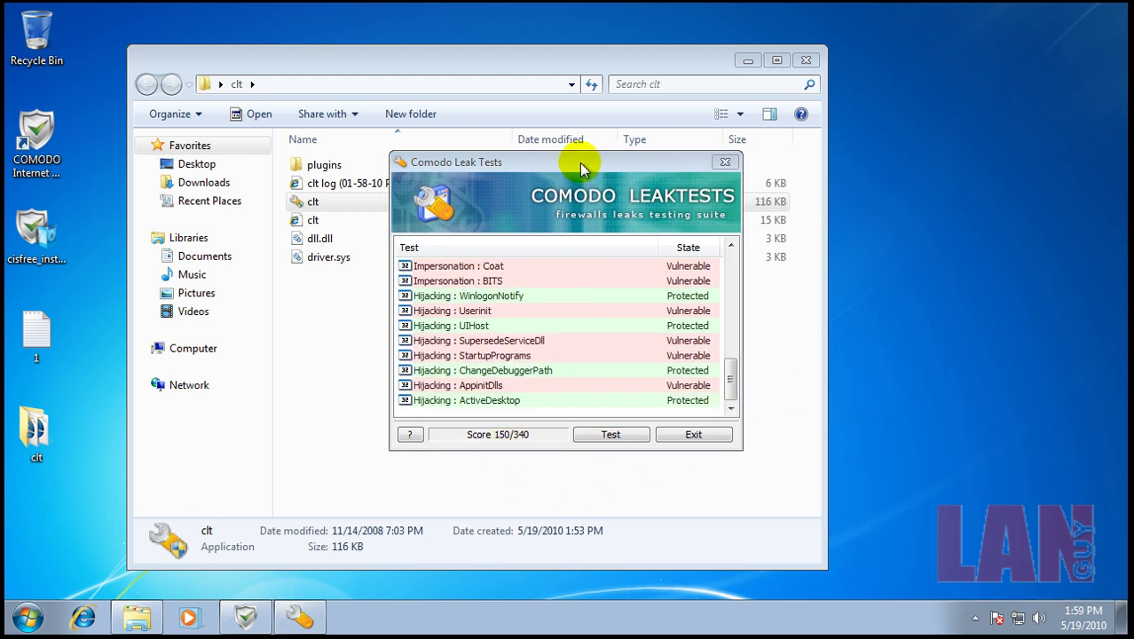
pyautogui.click(693, 437)
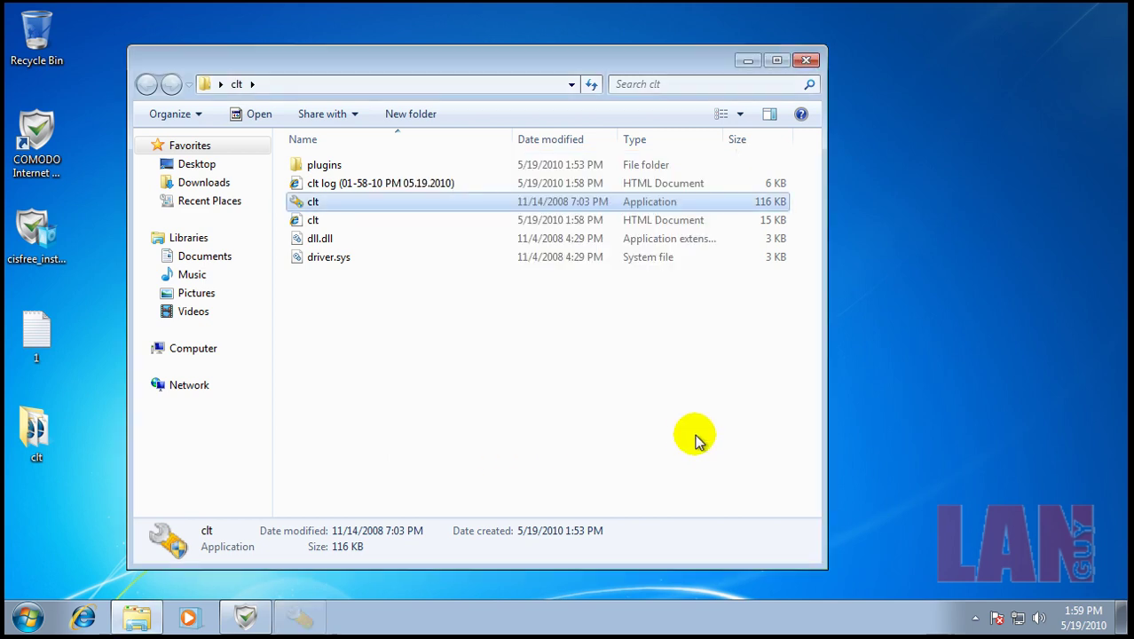
# Step: Switch the active COMODO configuration to COMODO - Proactive Security
pyautogui.click(976, 619)
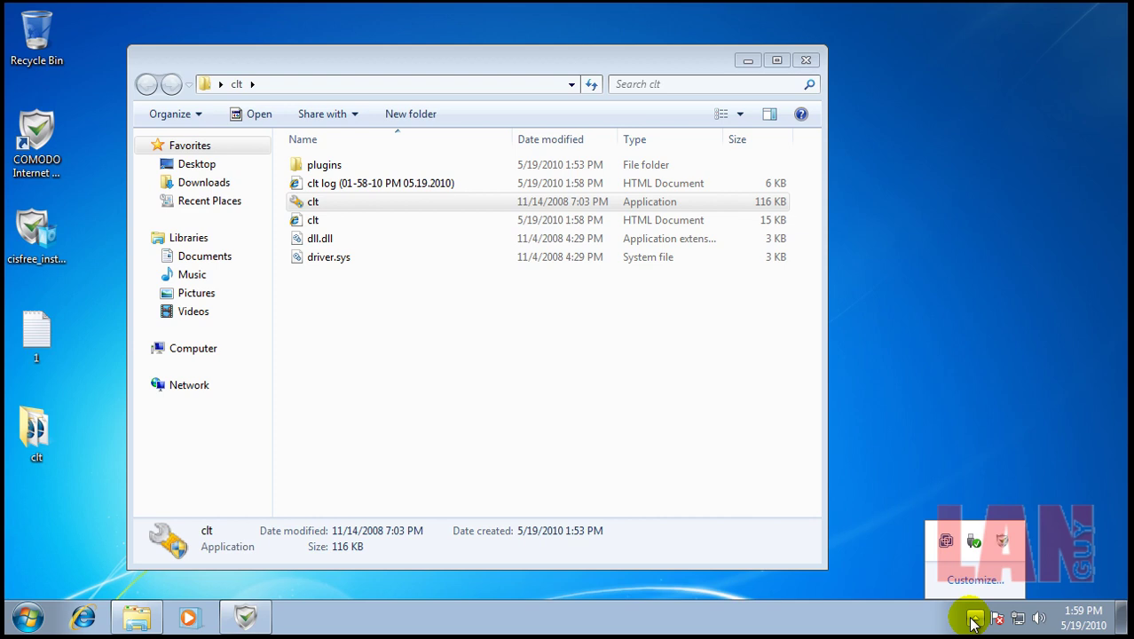
pyautogui.rightClick(1002, 540)
pyautogui.moveTo(1012, 494)
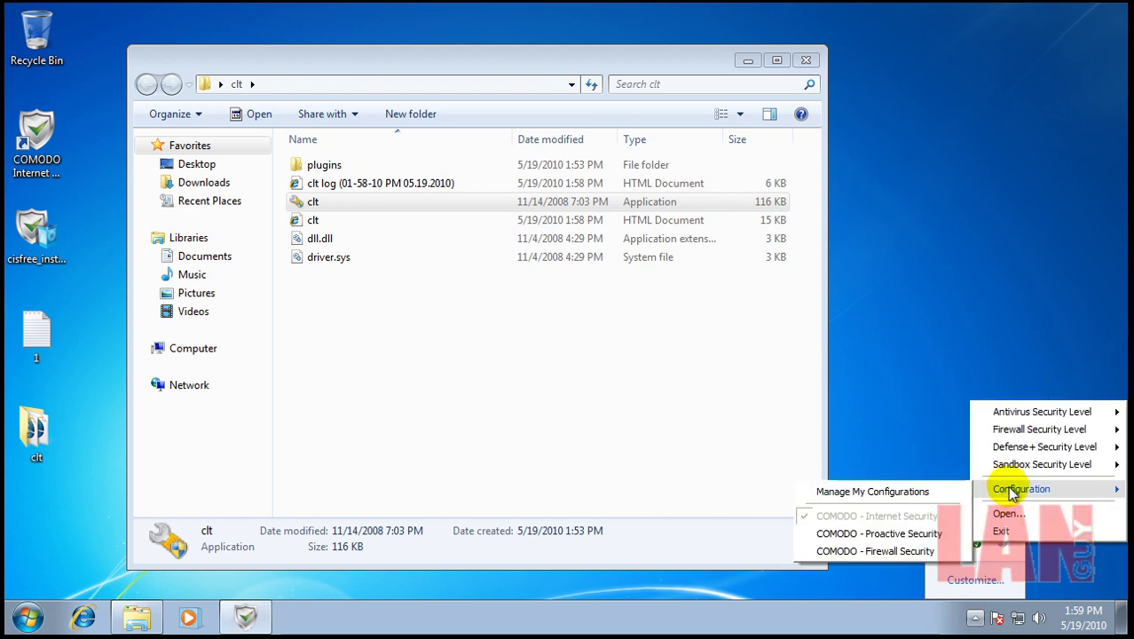
pyautogui.click(932, 534)
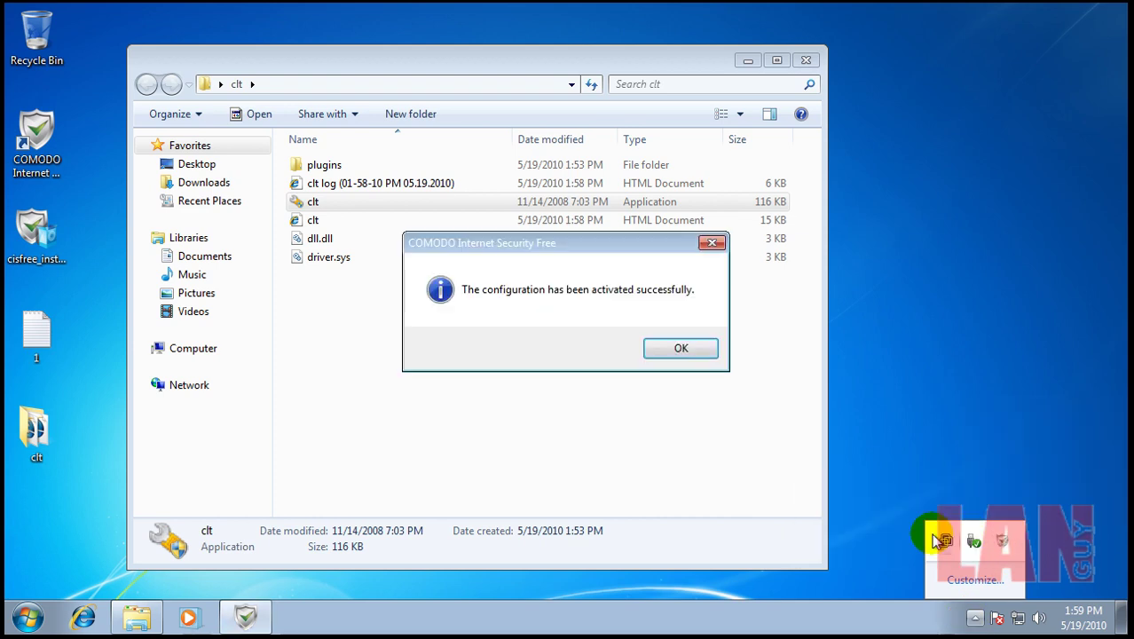
pyautogui.click(701, 349)
# Step: Configure the firewall with the Stealth Ports Wizard to alert on incoming connections and stealth ports on a per-case basis
pyautogui.doubleClick(1002, 541)
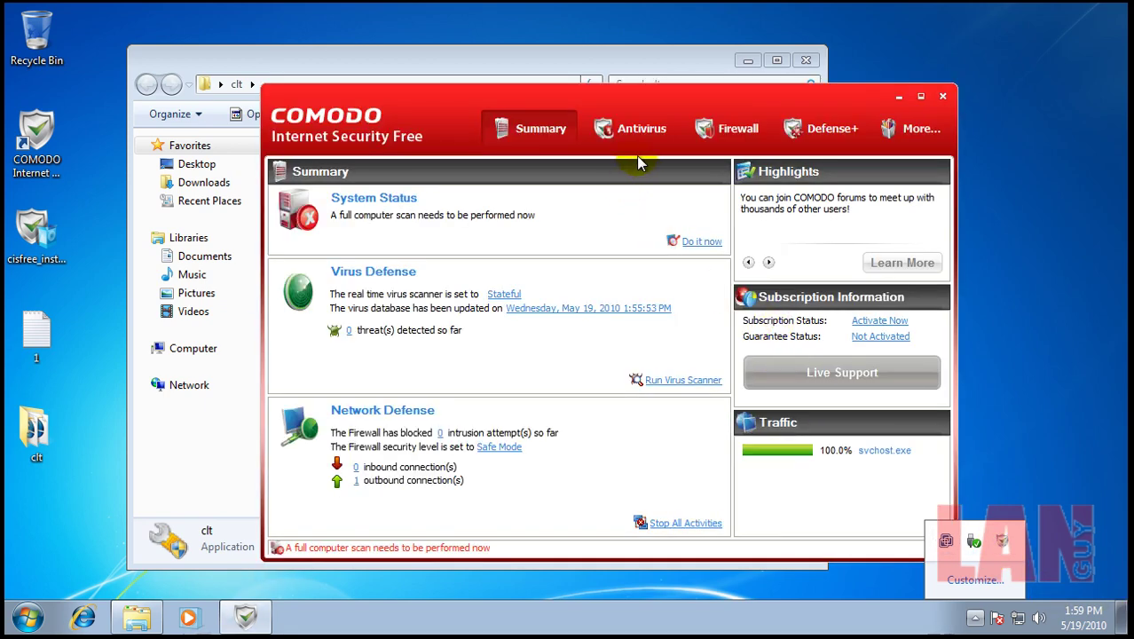
pyautogui.click(723, 129)
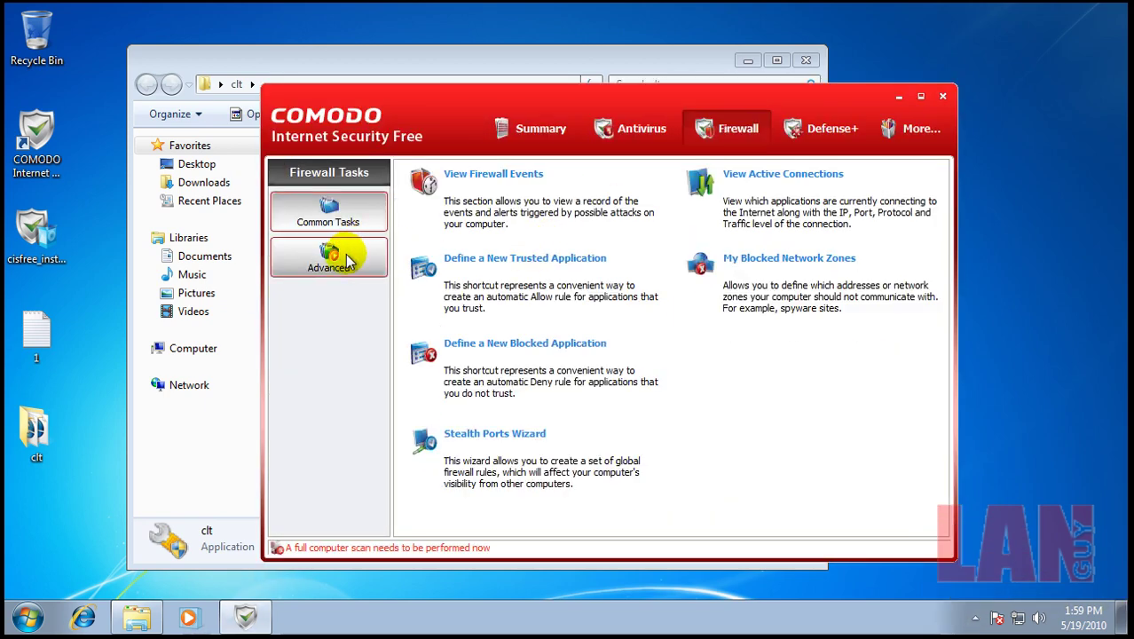
pyautogui.click(471, 434)
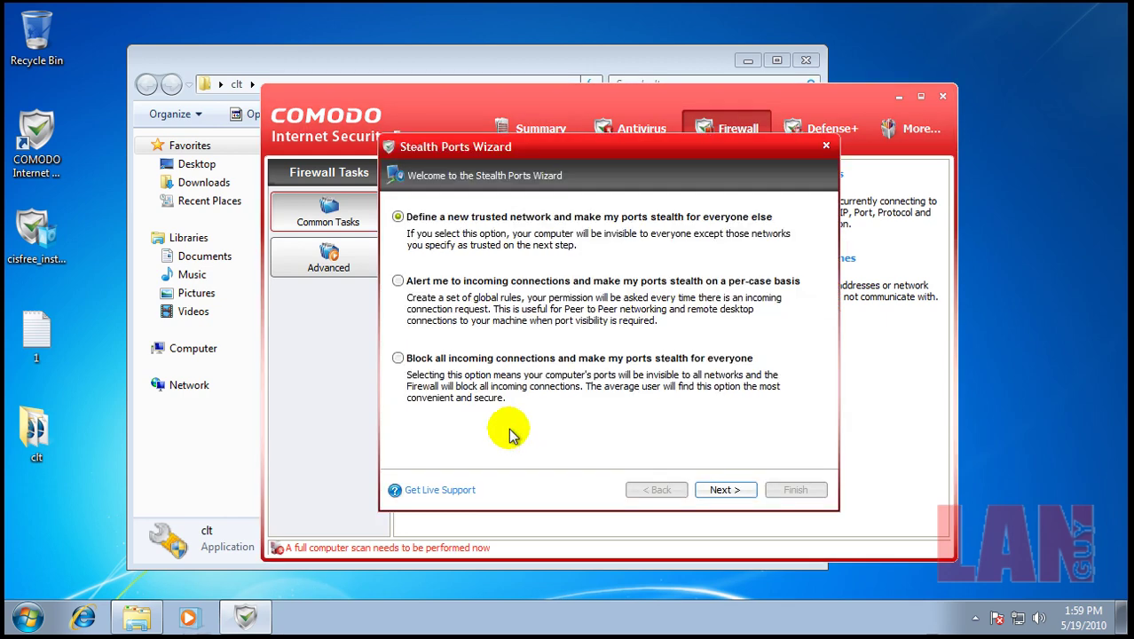
pyautogui.click(433, 291)
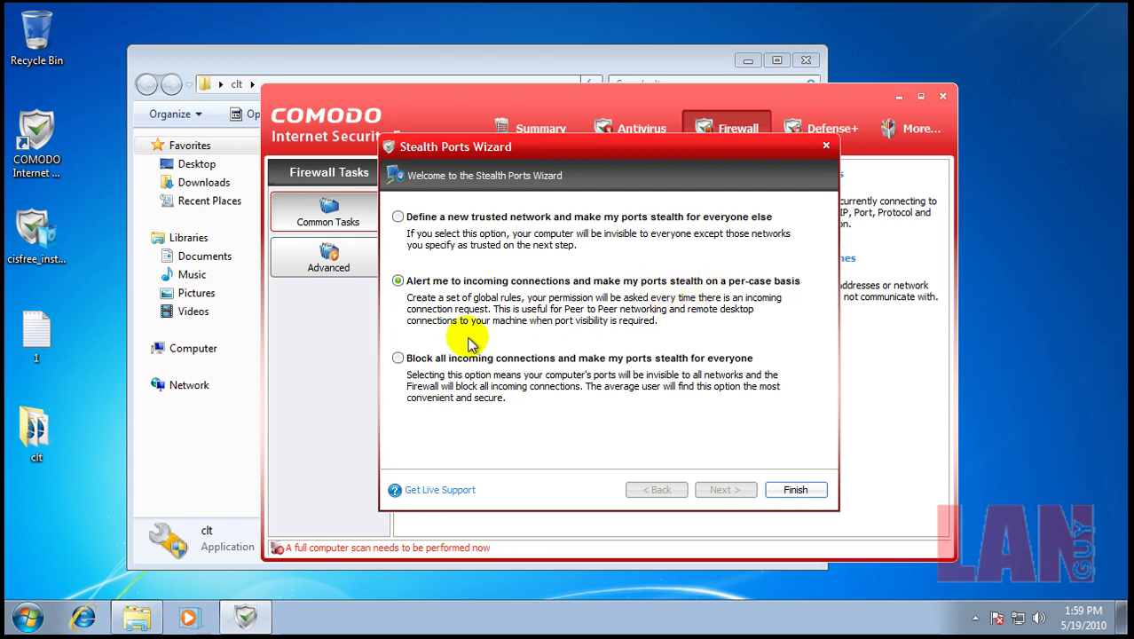
pyautogui.click(796, 491)
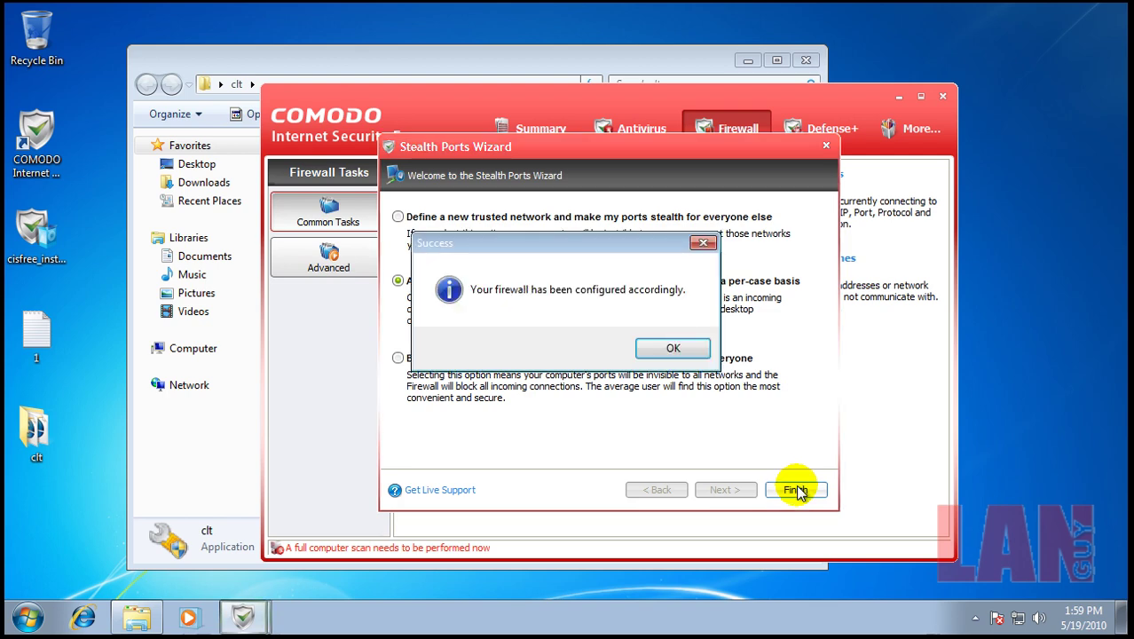
pyautogui.click(666, 349)
# Step: Disable automatically detecting installers/updaters and running them outside the Sandbox in the Defense+ Sandbox Settings
pyautogui.click(808, 132)
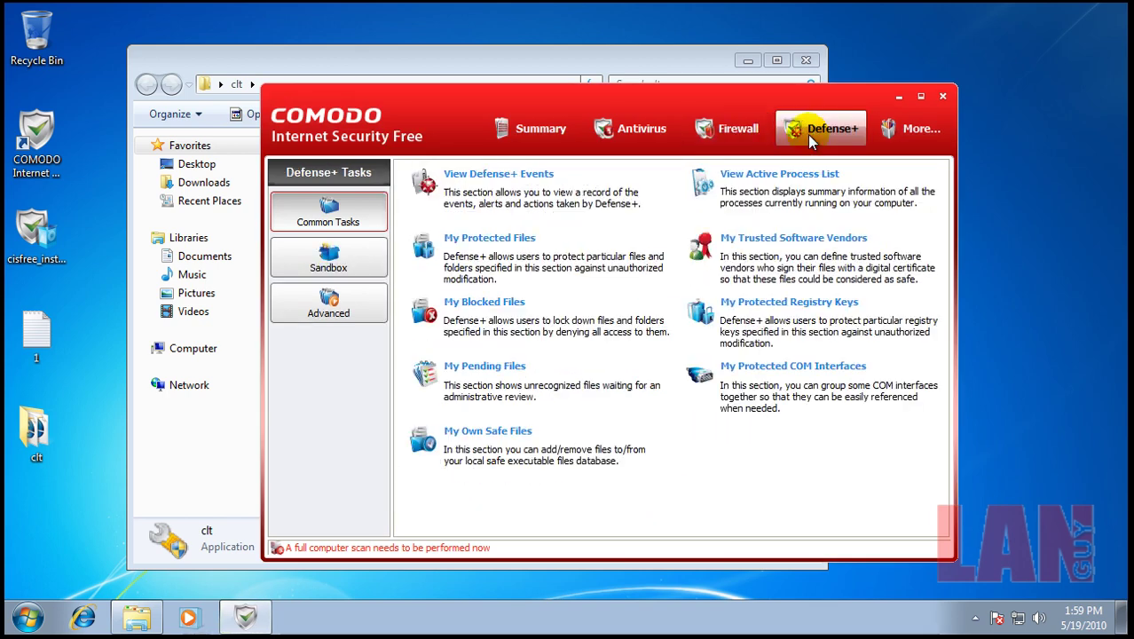
pyautogui.click(359, 261)
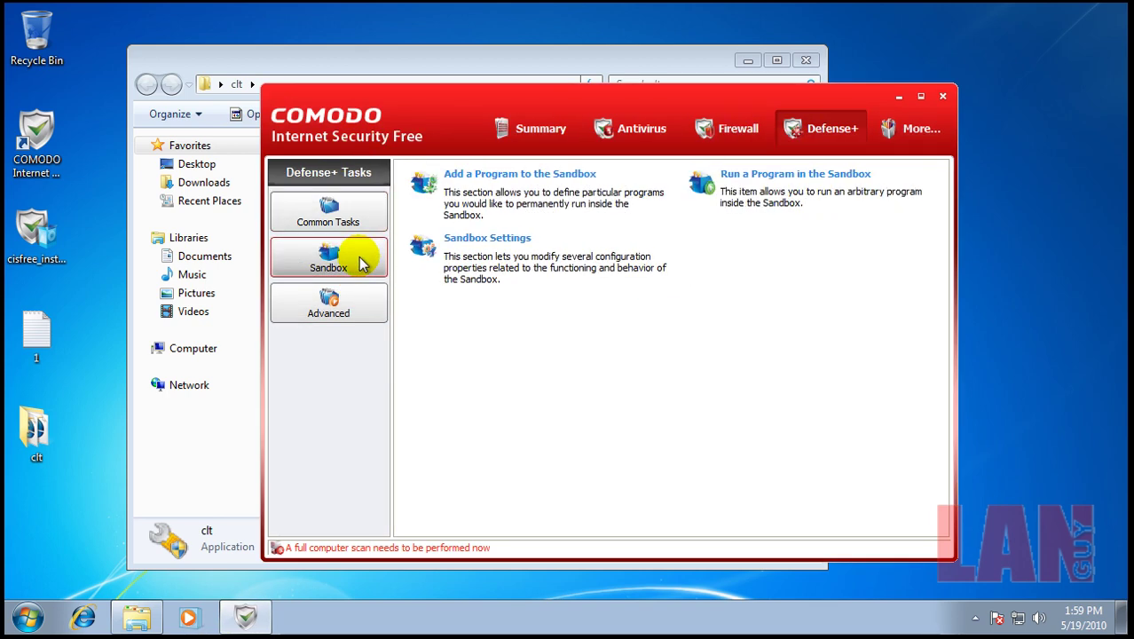
pyautogui.click(462, 240)
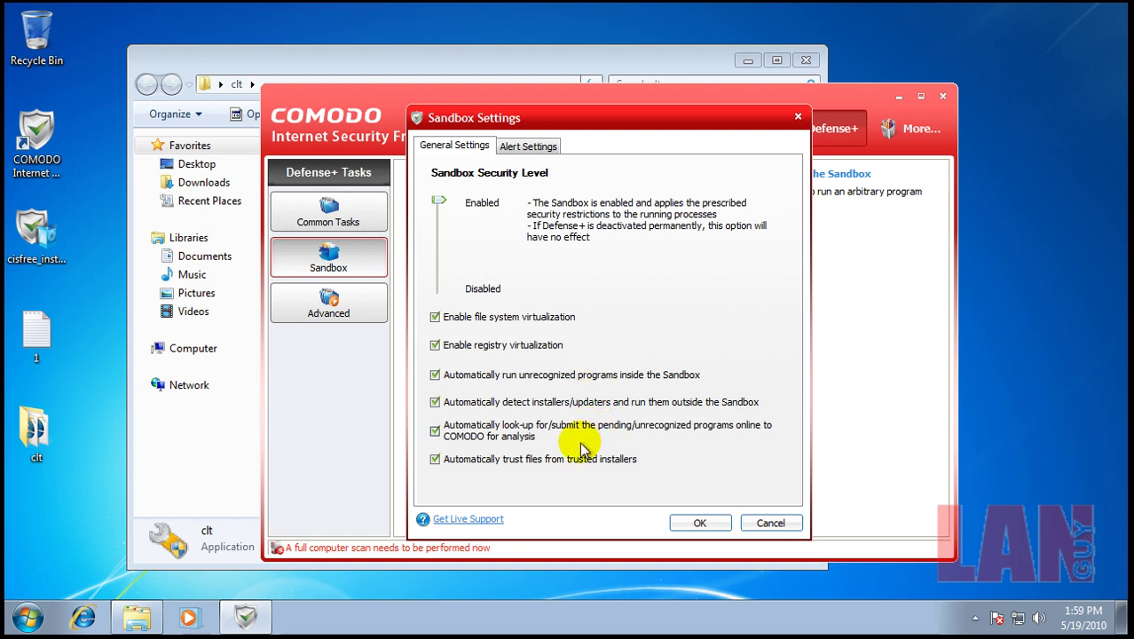
pyautogui.click(434, 403)
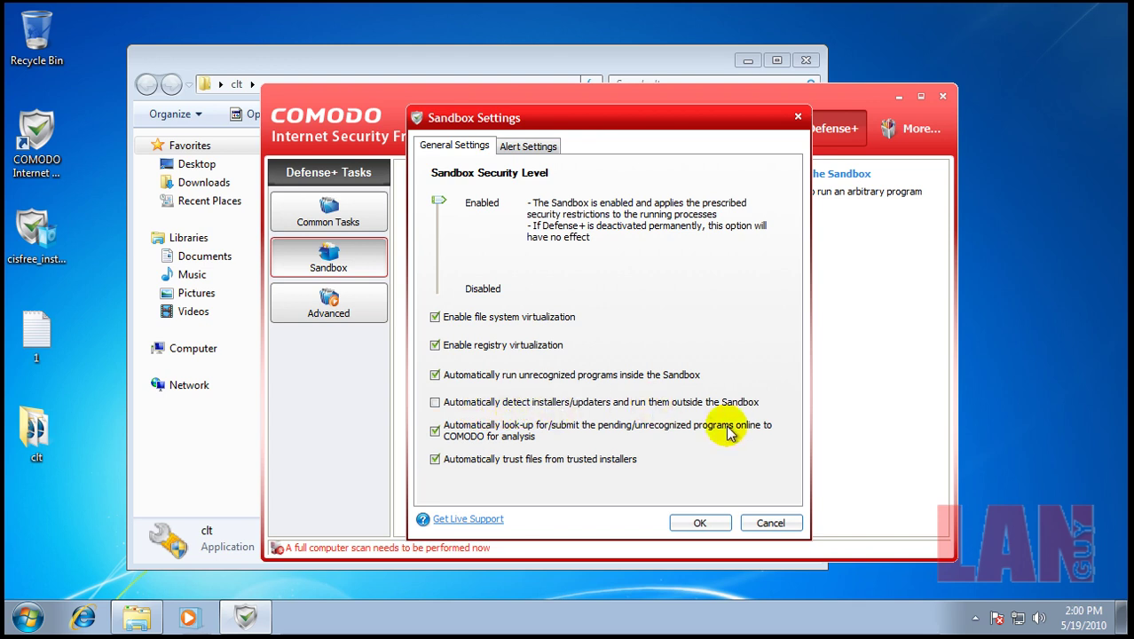
pyautogui.click(700, 524)
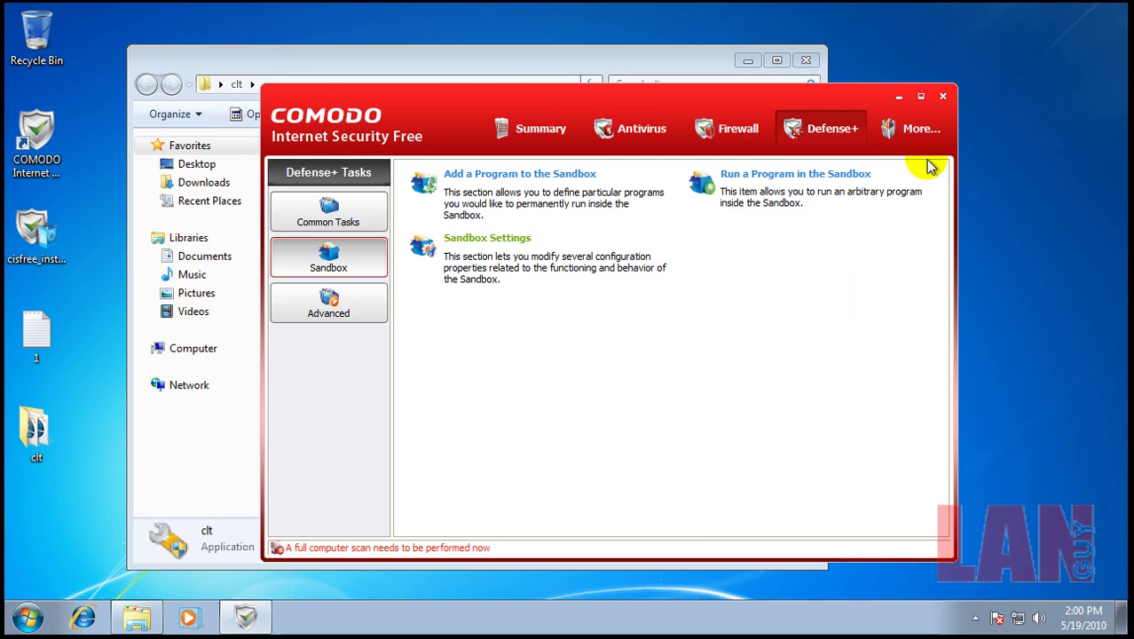
# Step: Close the COMODO Internet Security window and dismiss its still-running reminder
pyautogui.click(943, 97)
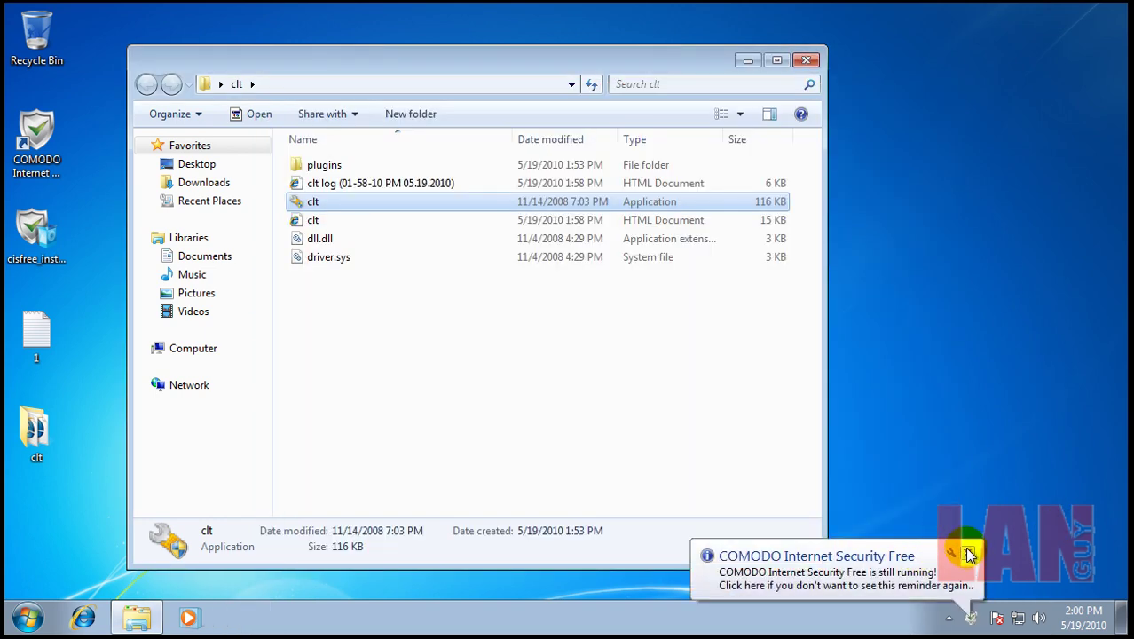
pyautogui.click(962, 550)
pyautogui.click(975, 619)
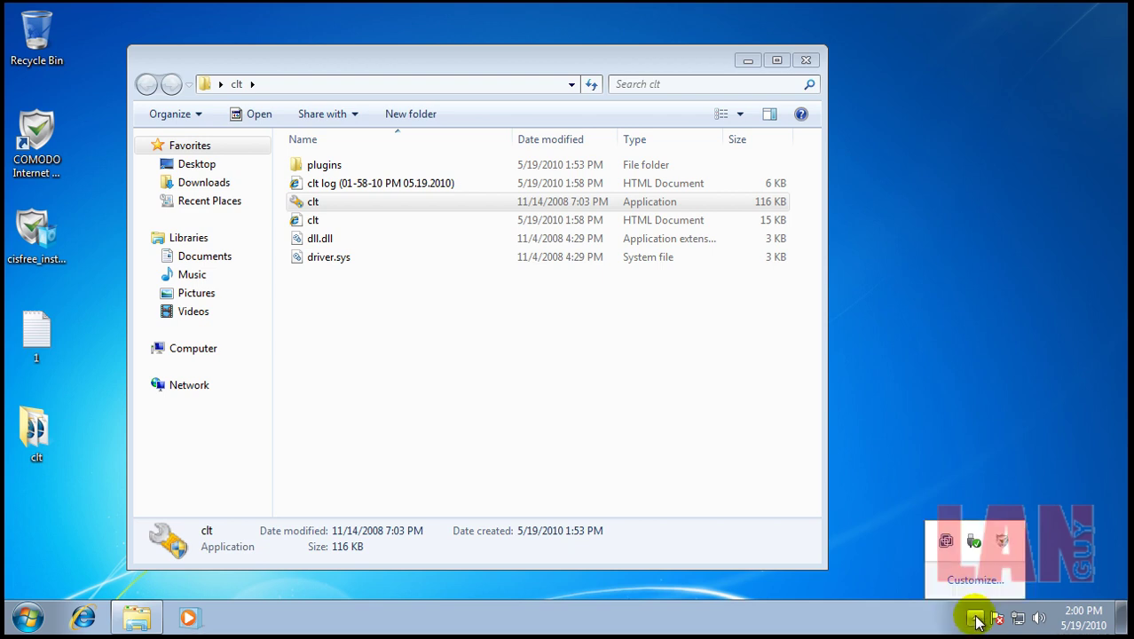
pyautogui.click(975, 618)
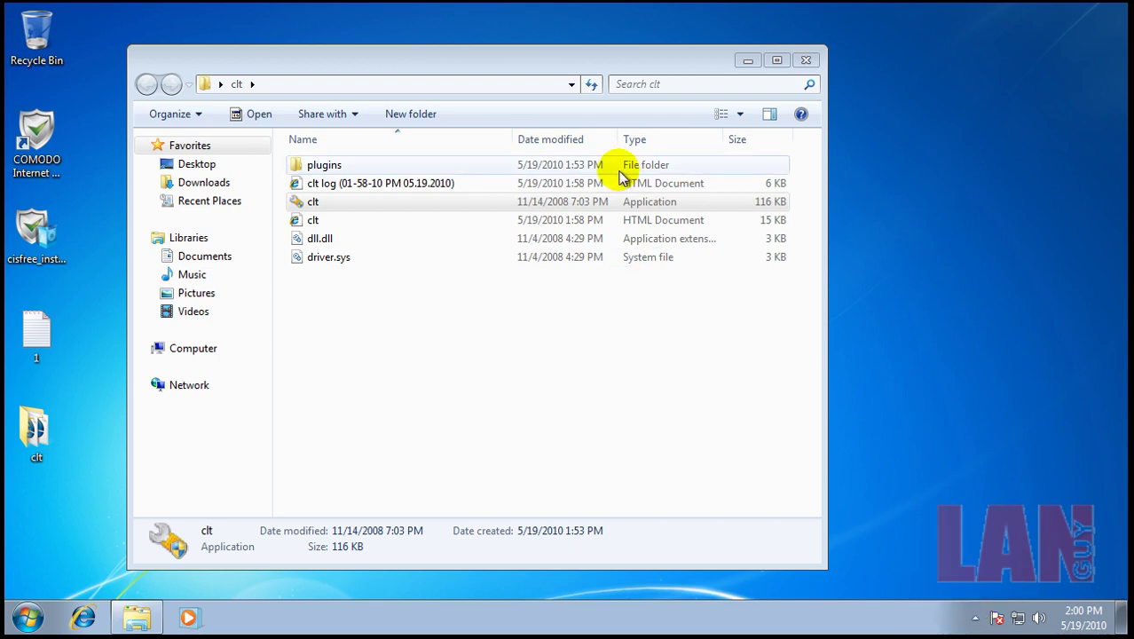
# Step: Launch the clt leak-test application, permitting it through User Account Control and Defense+, and dismiss the COMODO Sandbox notification
pyautogui.doubleClick(519, 203)
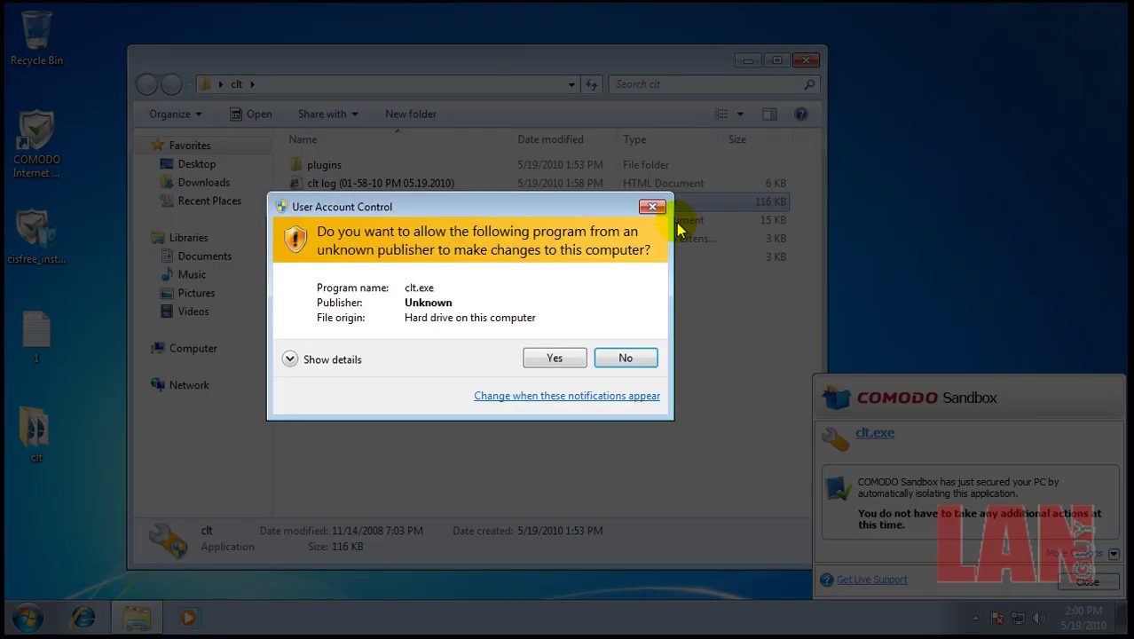
pyautogui.click(577, 360)
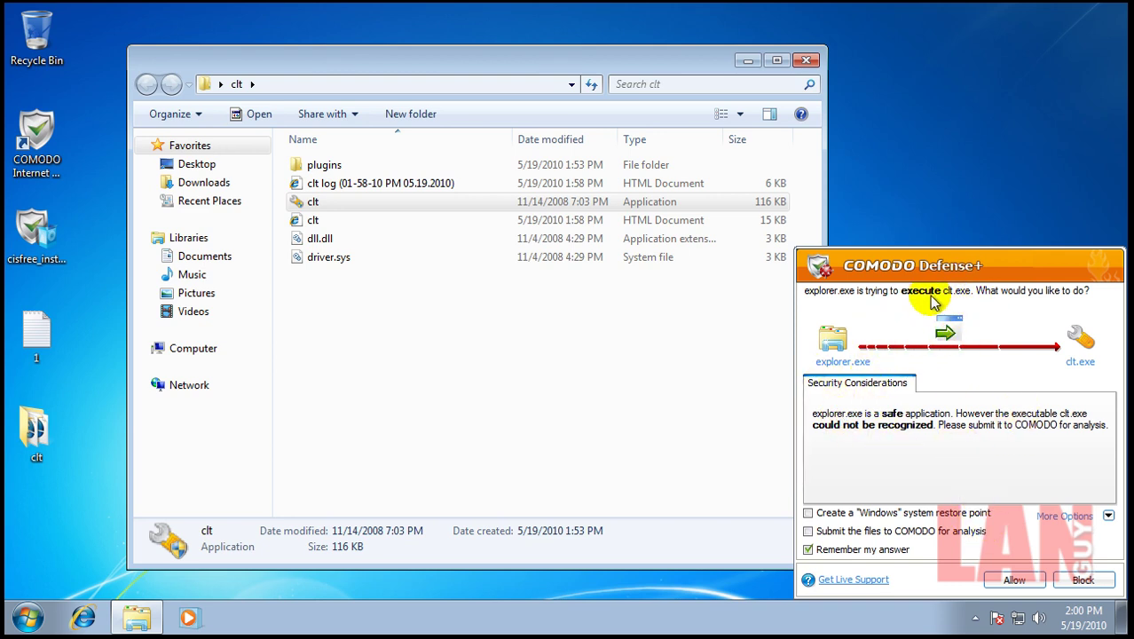
pyautogui.click(1019, 581)
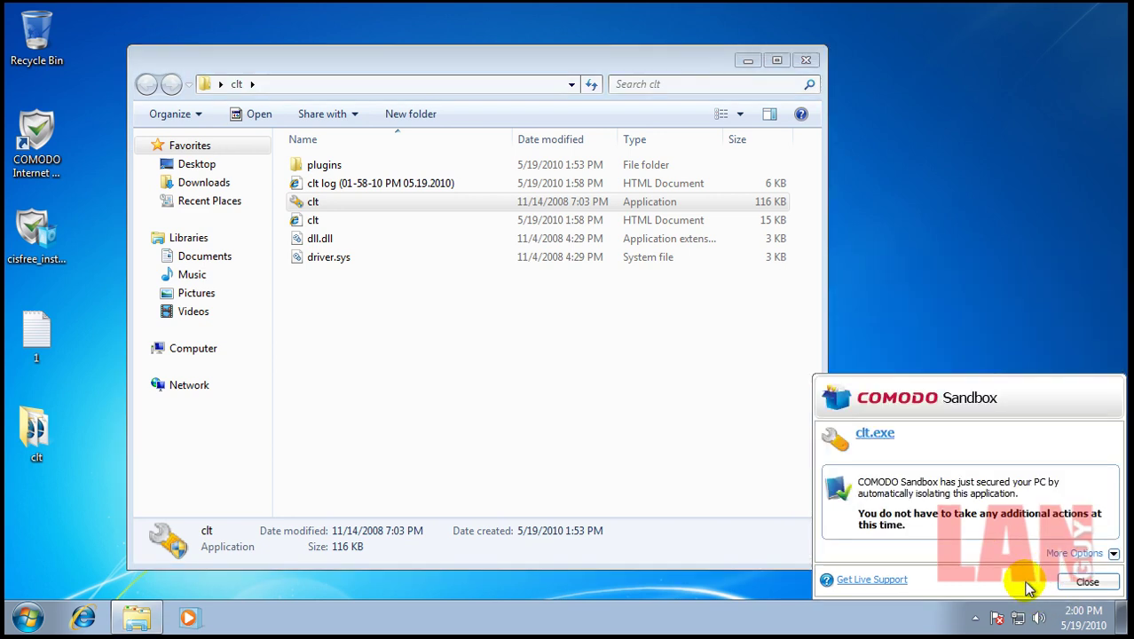
pyautogui.click(1087, 581)
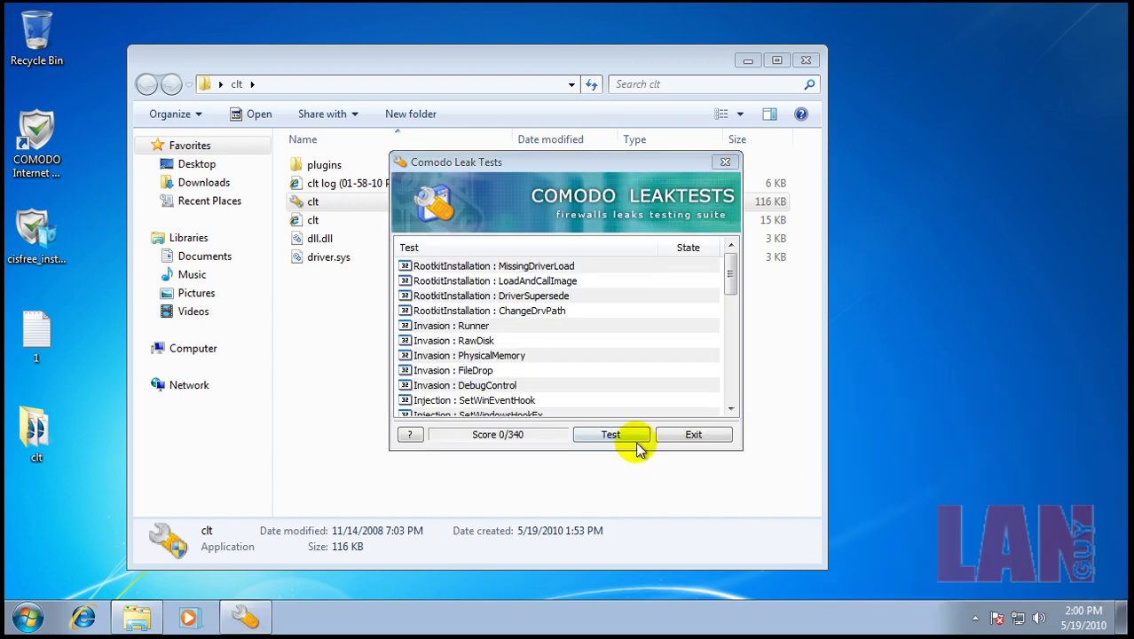
# Step: Run the leak tests while blocking every Defense+ request from clt.exe, and close the test tool and the clt folder
pyautogui.click(610, 435)
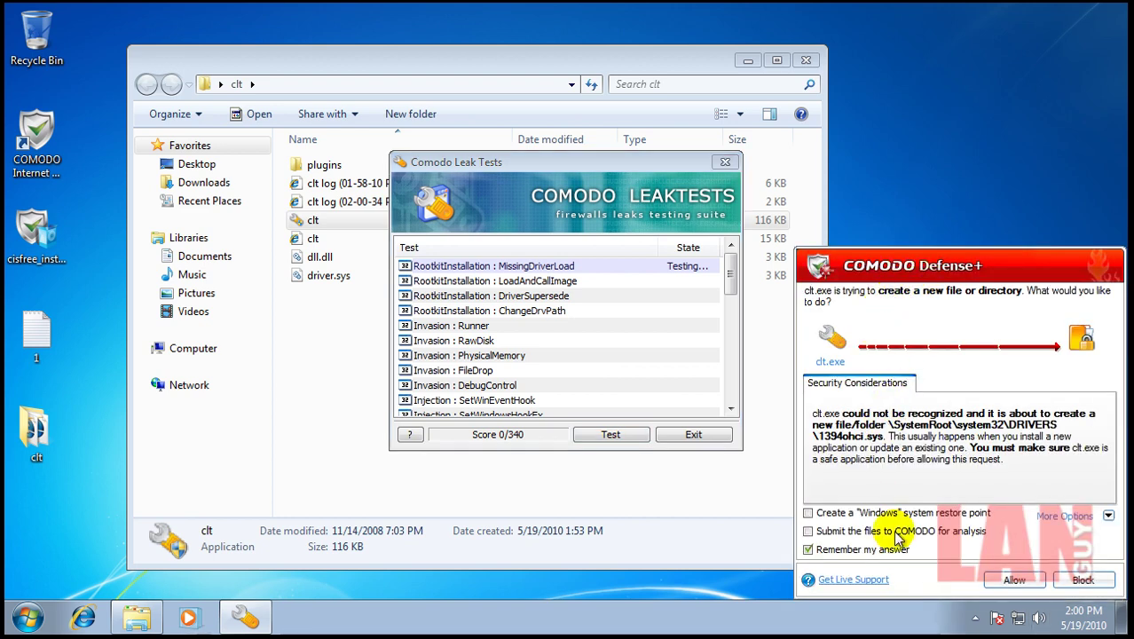
pyautogui.click(1083, 581)
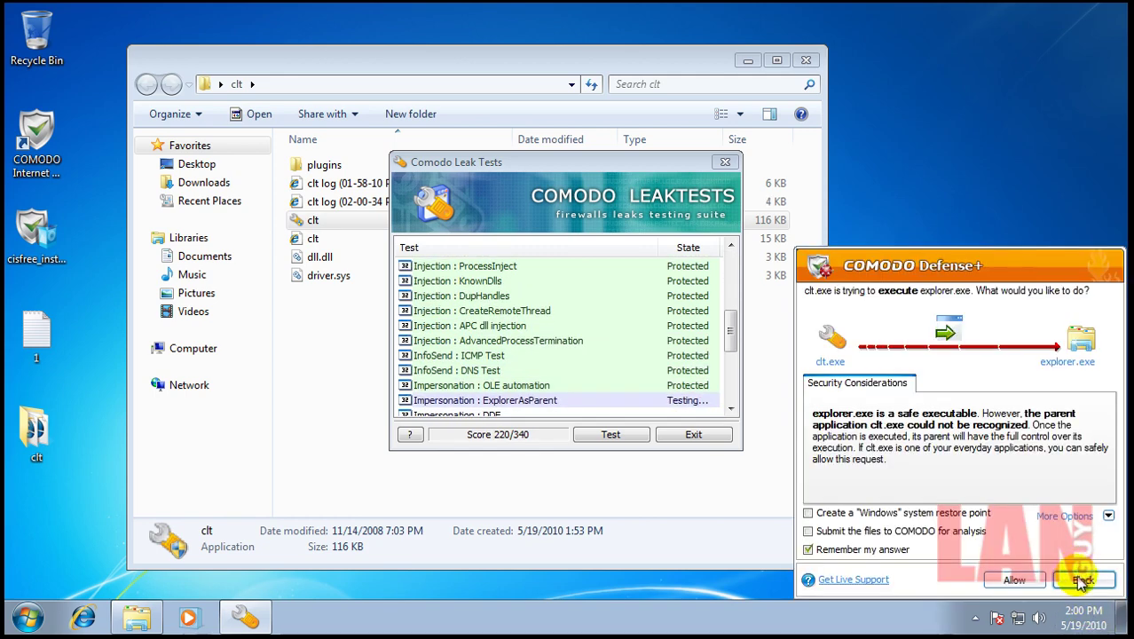
pyautogui.click(1083, 580)
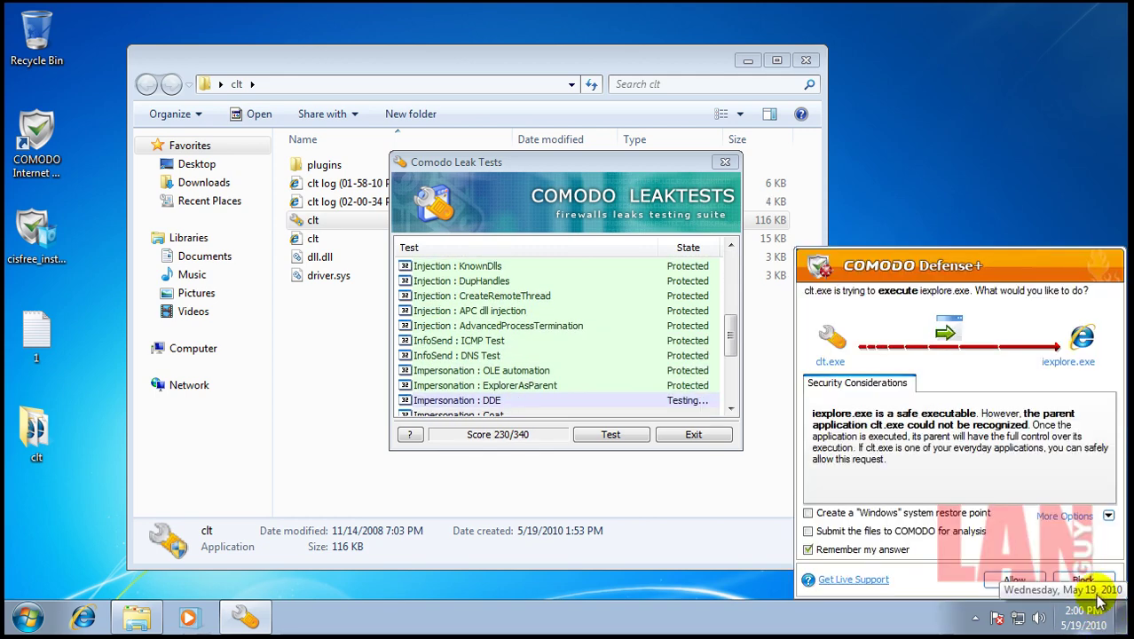
pyautogui.click(1090, 582)
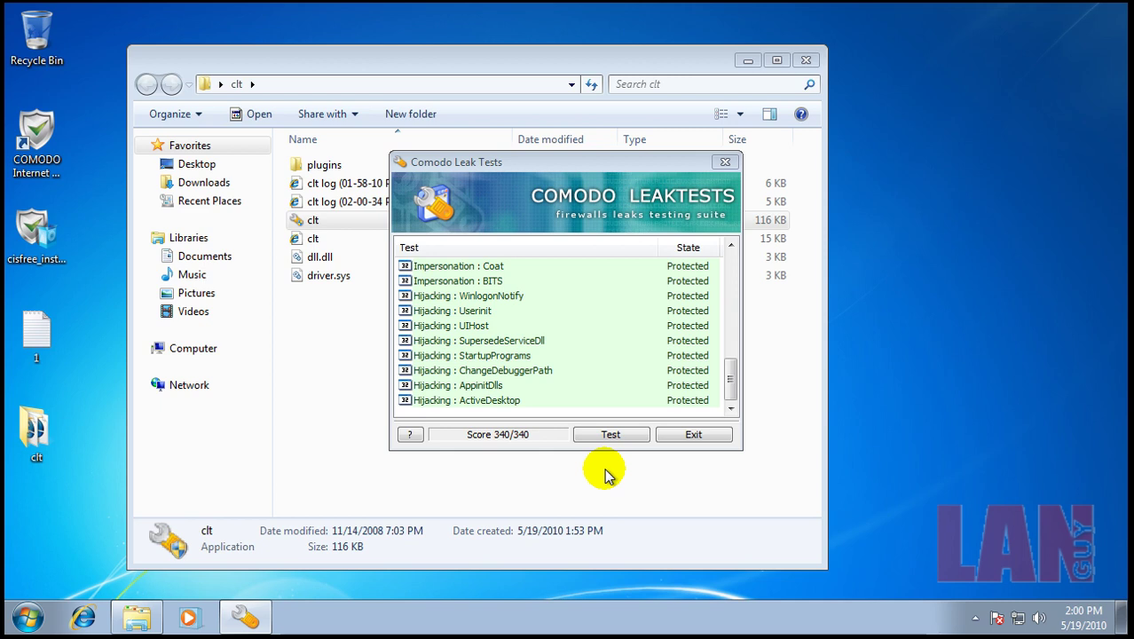
pyautogui.click(725, 162)
pyautogui.click(805, 62)
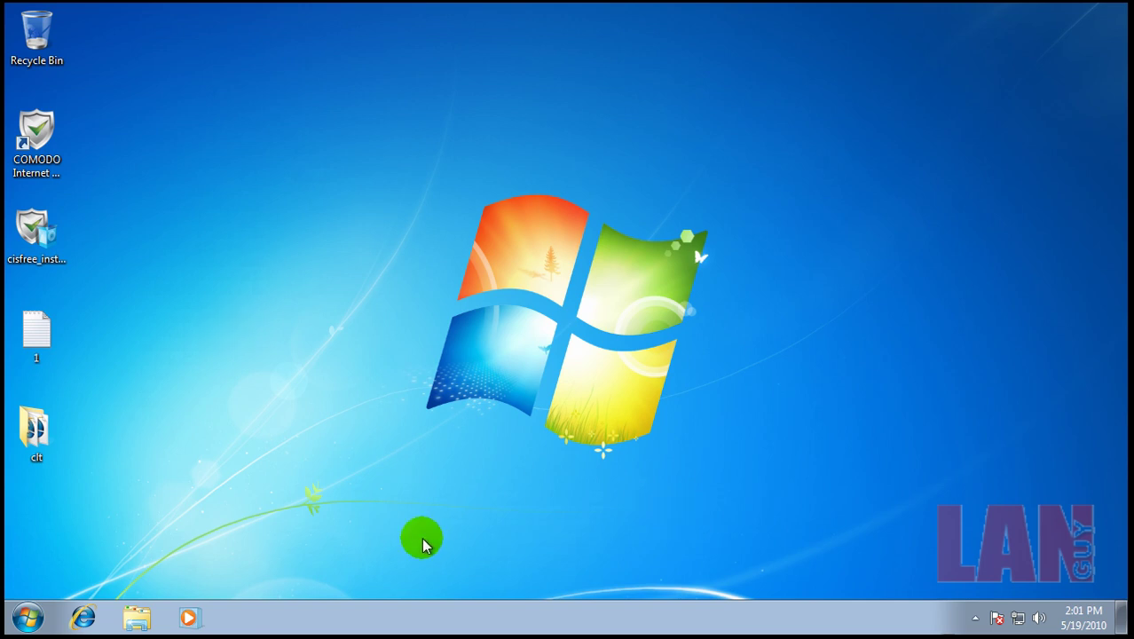
# Step: In Internet Explorer, request the first listed malware URL, xee1aeph2aay.kz/bin/yeengooz.exe, and move the browser clear of the Notepad list
pyautogui.click(82, 620)
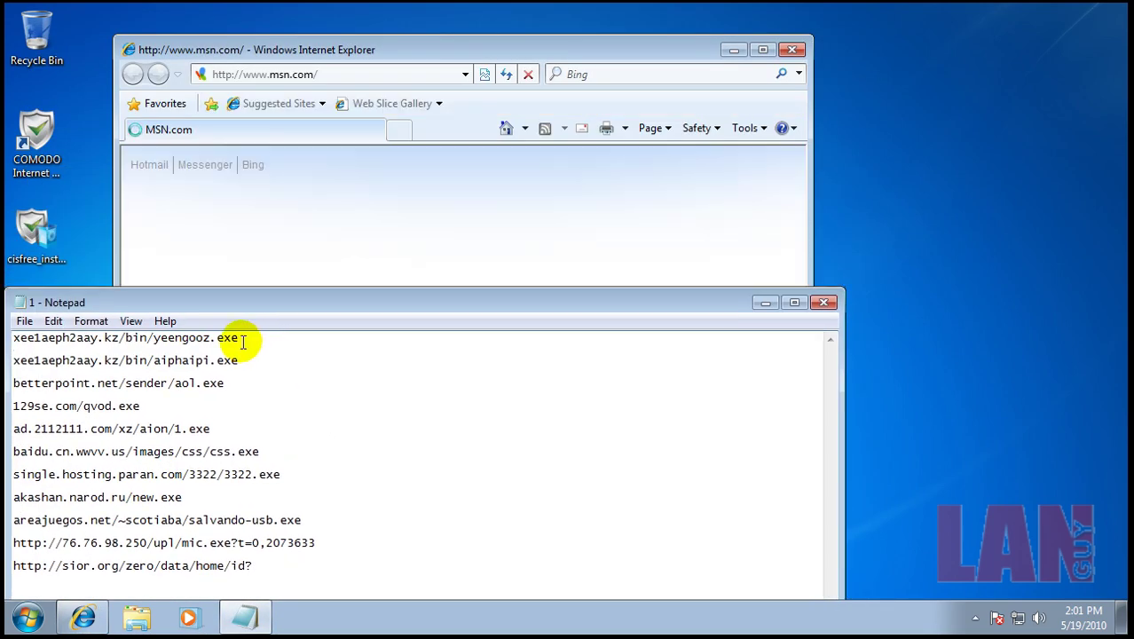
pyautogui.moveTo(240, 339); pyautogui.dragTo(25, 333)
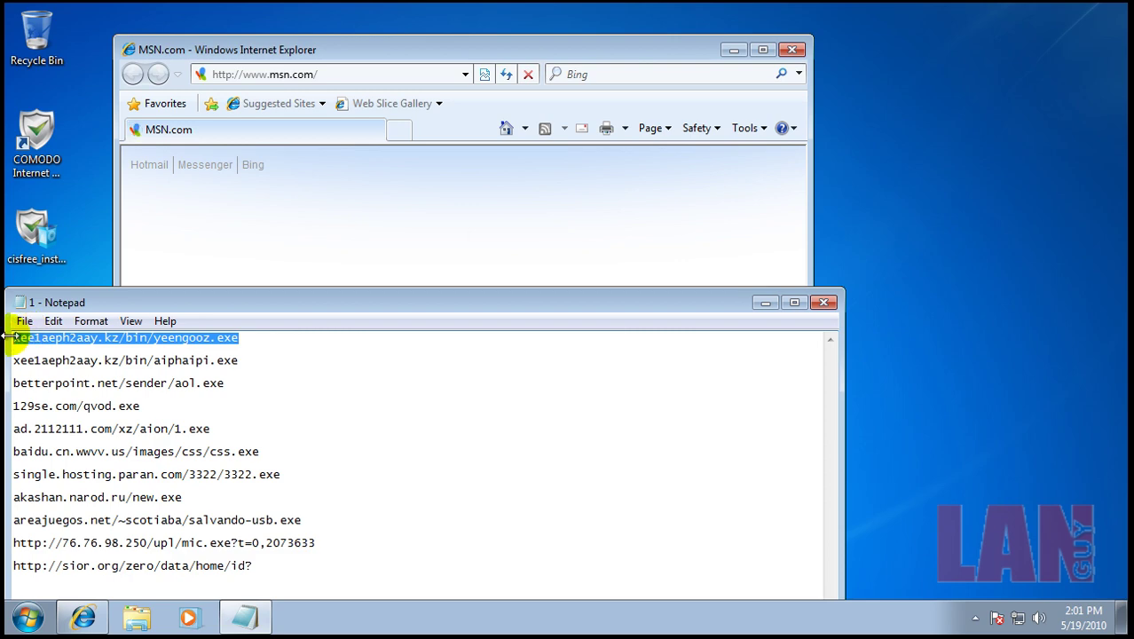
pyautogui.hotkey('ctrl', 'c')
pyautogui.click(356, 74)
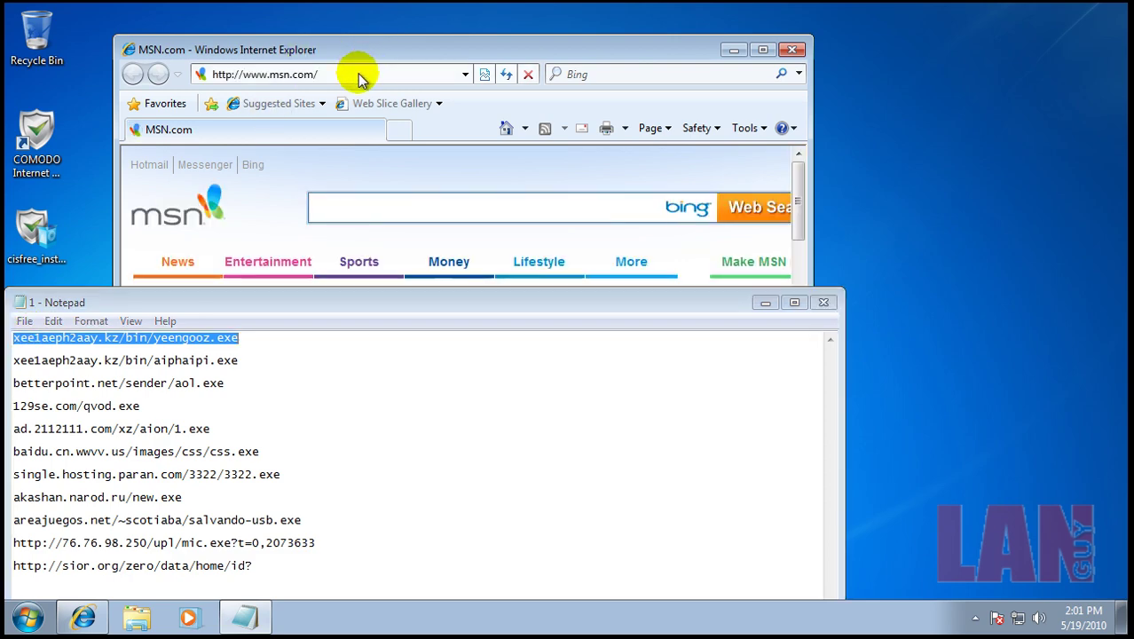
pyautogui.hotkey('ctrl', 'v')
pyautogui.press('Return')
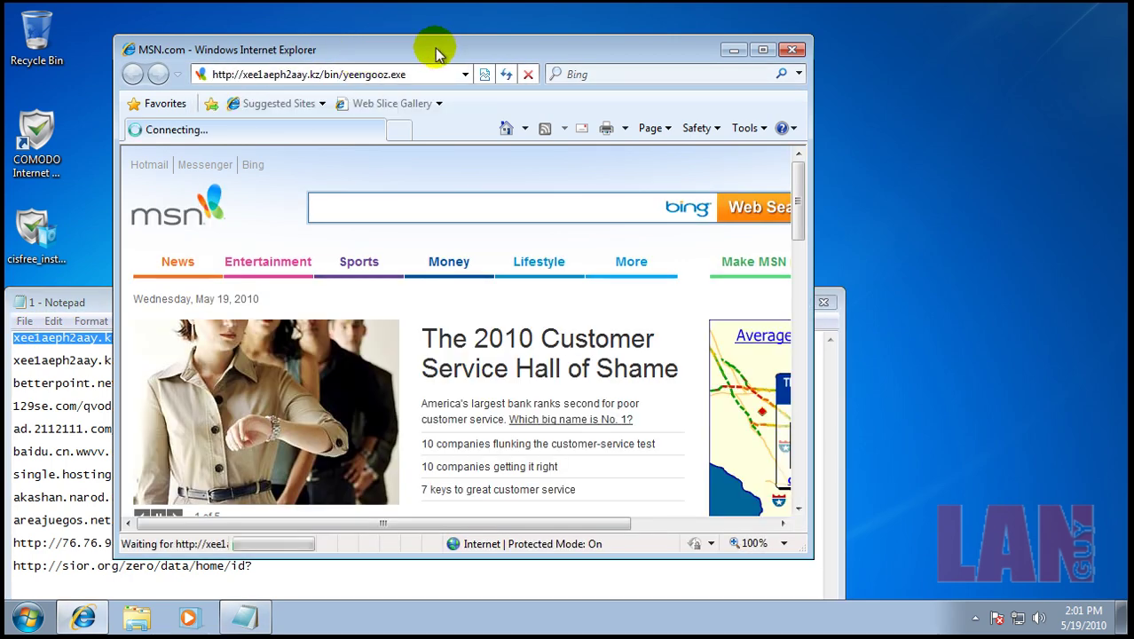
pyautogui.moveTo(436, 46); pyautogui.dragTo(692, 48)
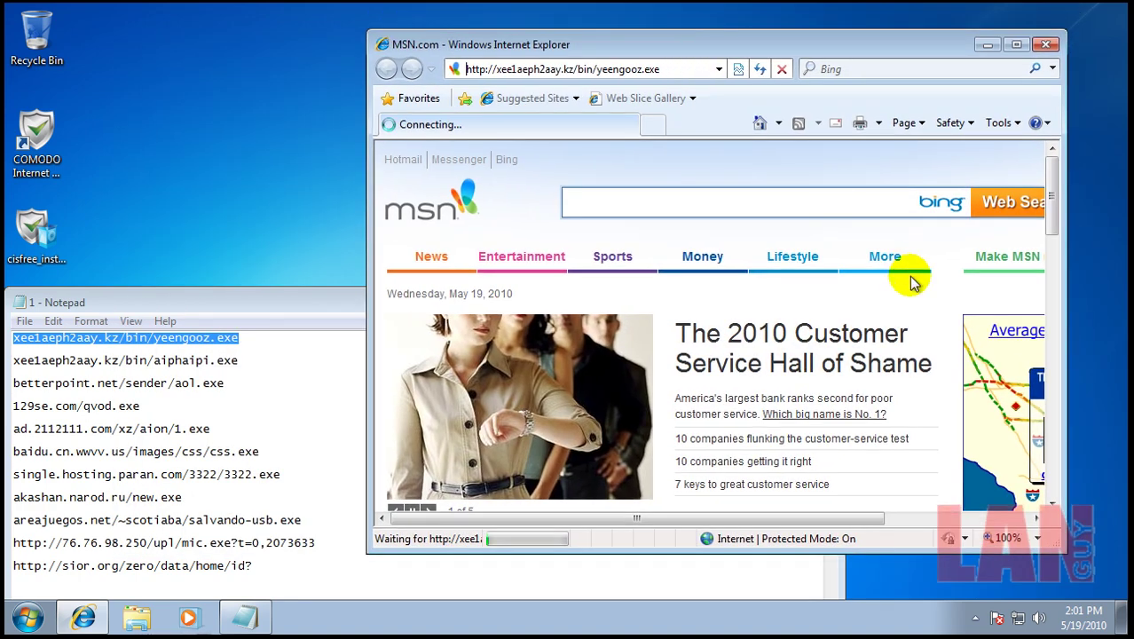
# Step: Copy betterpoint.net/sender/aol.exe from the Notepad list and load it in Internet Explorer
pyautogui.click(224, 385)
pyautogui.keyDown('shift'); pyautogui.click(13, 384); pyautogui.keyUp('shift')
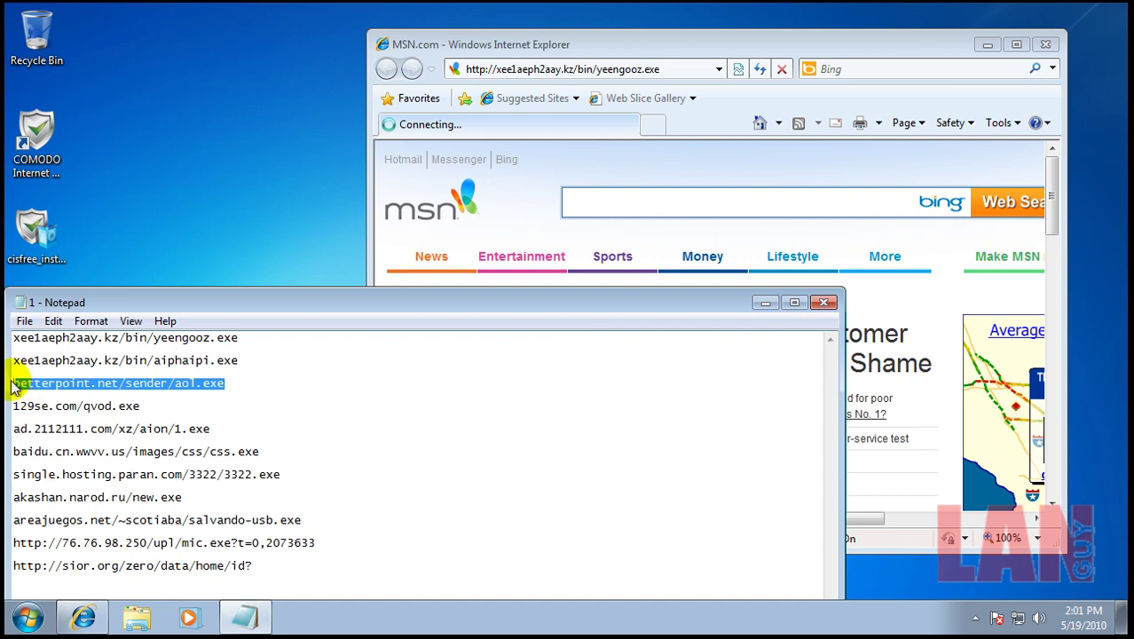
pyautogui.click(604, 69)
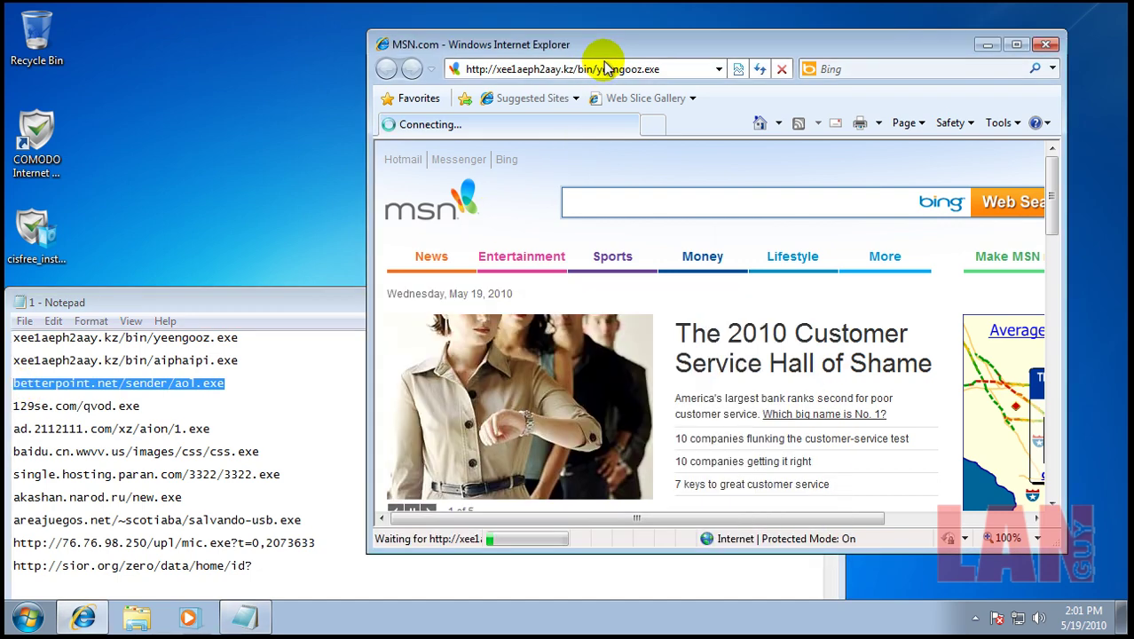
pyautogui.click(675, 69)
pyautogui.hotkey('ctrl', 'v')
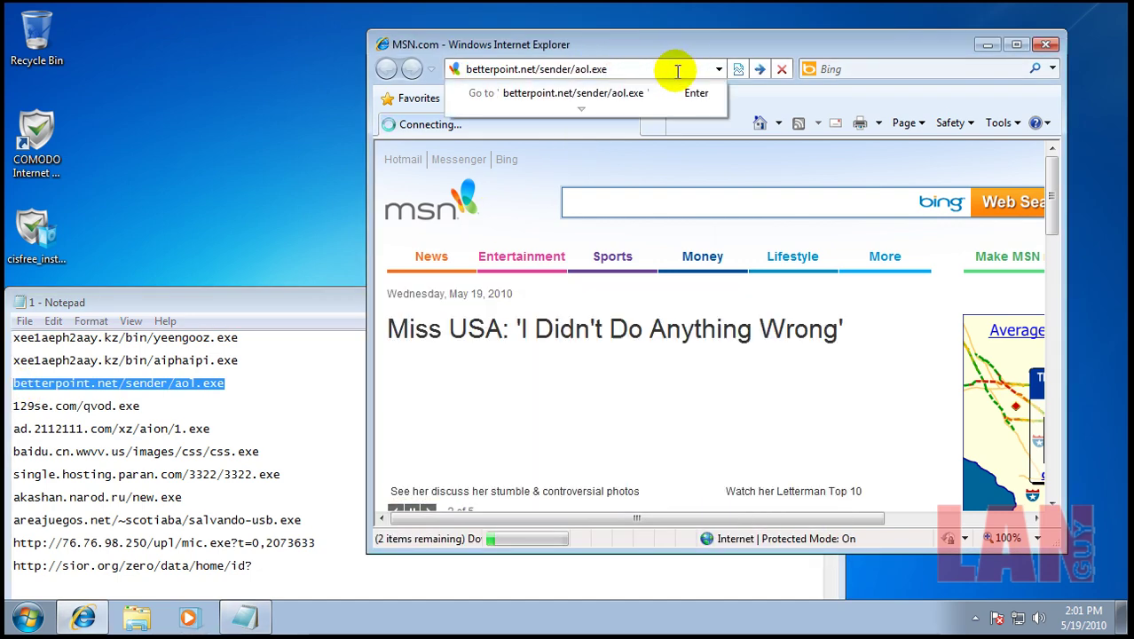
pyautogui.press('Return')
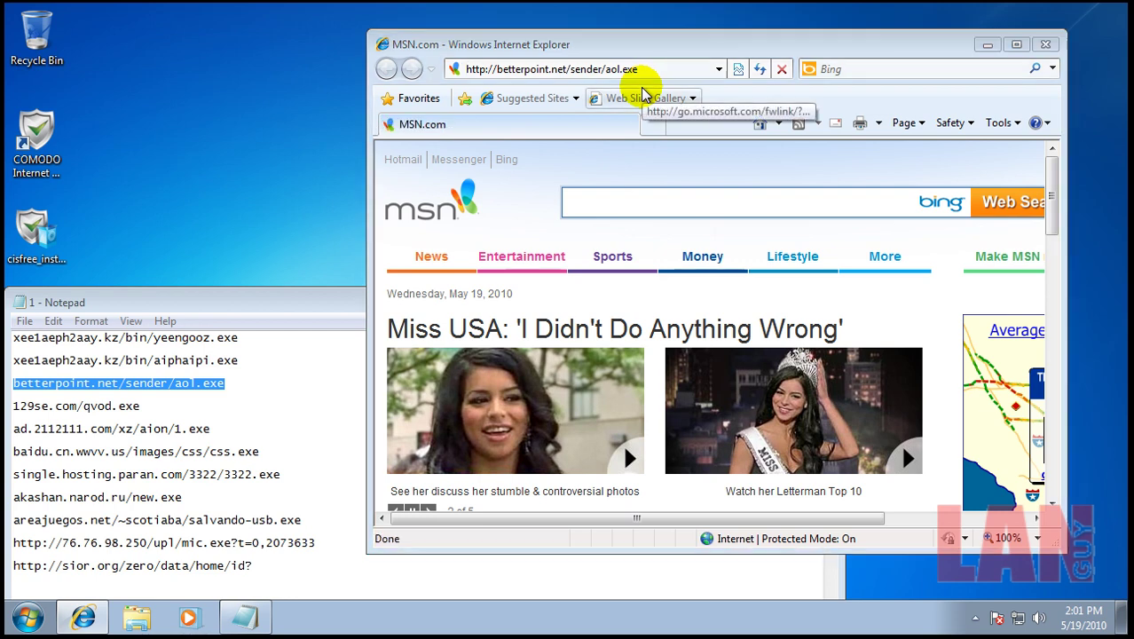
# Step: Run the aol.exe download, disregarding the unsafe-download warning, and have COMODO Antivirus clean the malicious item
pyautogui.click(547, 319)
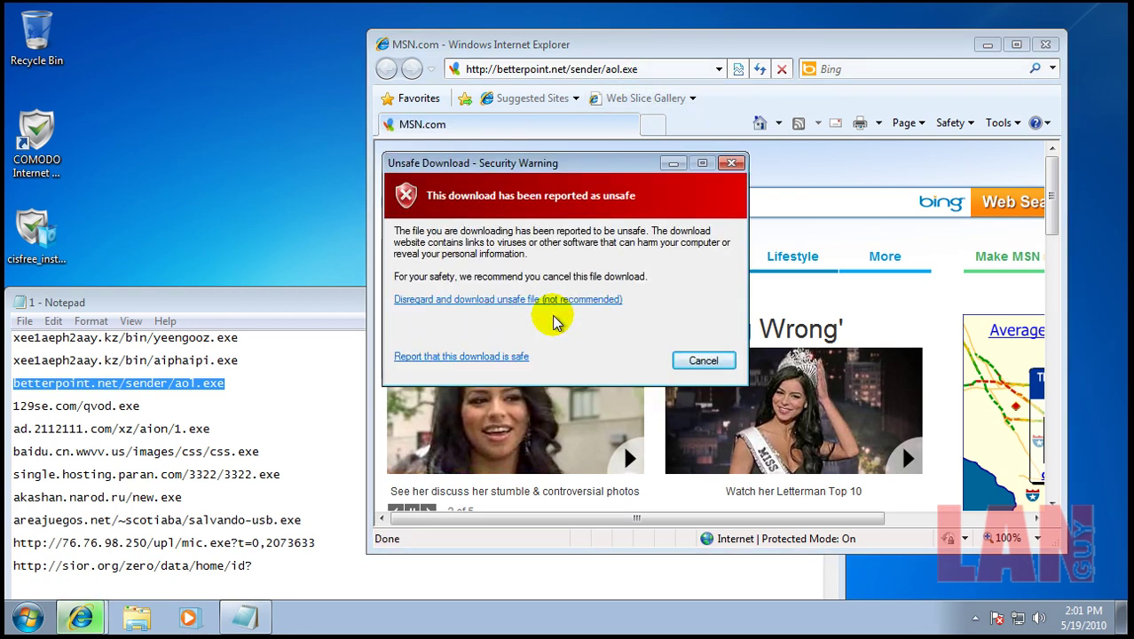
pyautogui.click(552, 301)
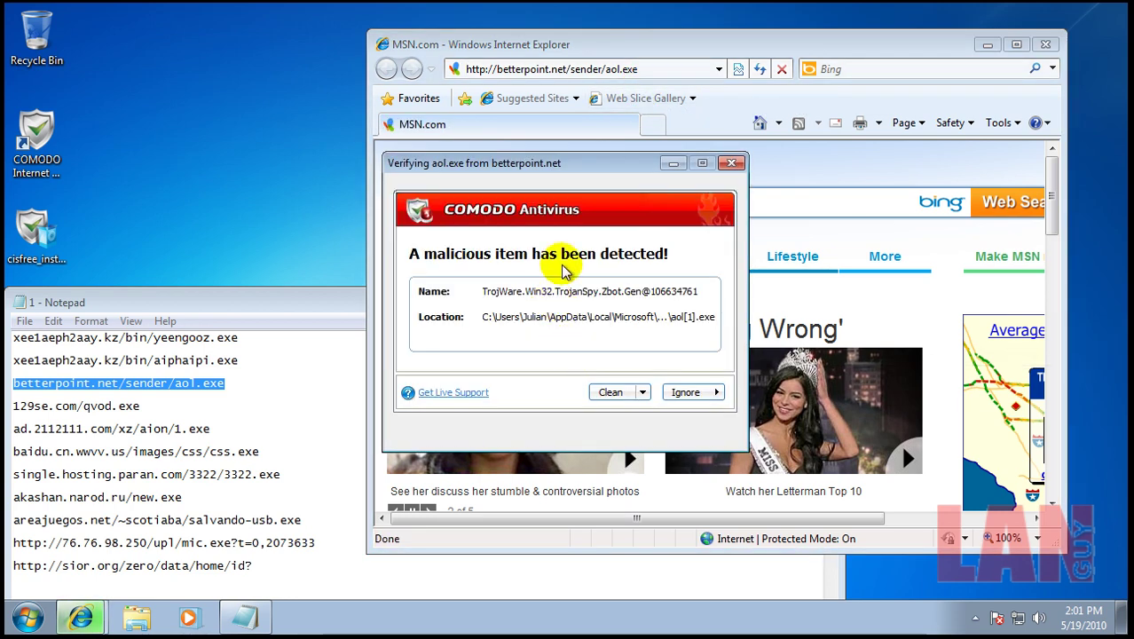
pyautogui.click(611, 393)
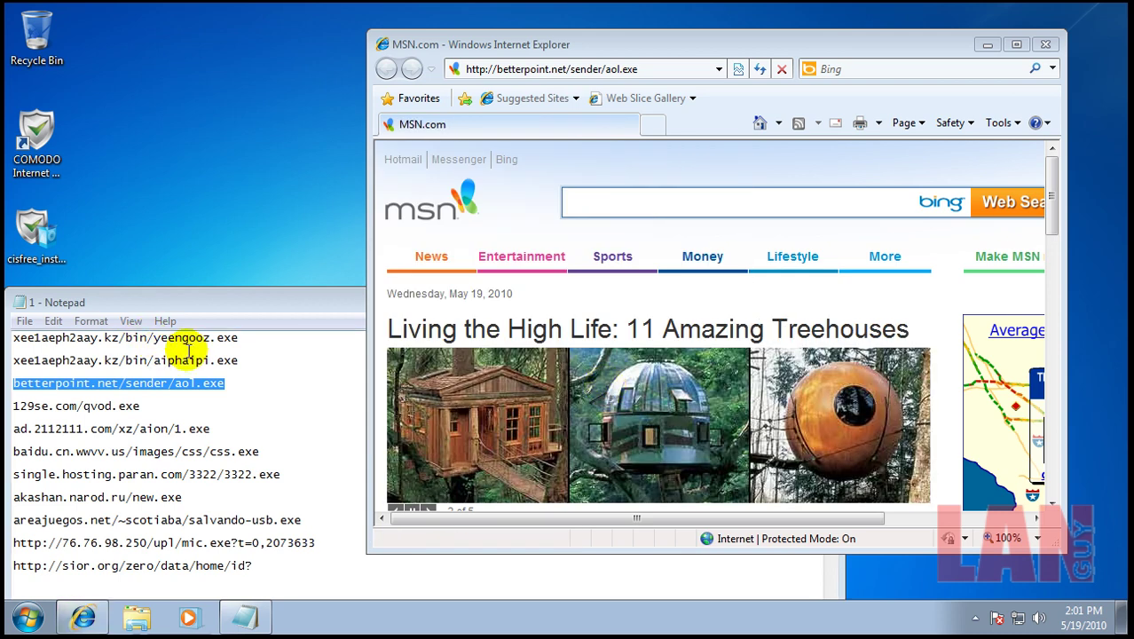
# Step: Copy xee1aeph2aay.kz/bin/aiphaipi.exe from the Notepad list and request it in Internet Explorer
pyautogui.moveTo(239, 360); pyautogui.dragTo(7, 360)
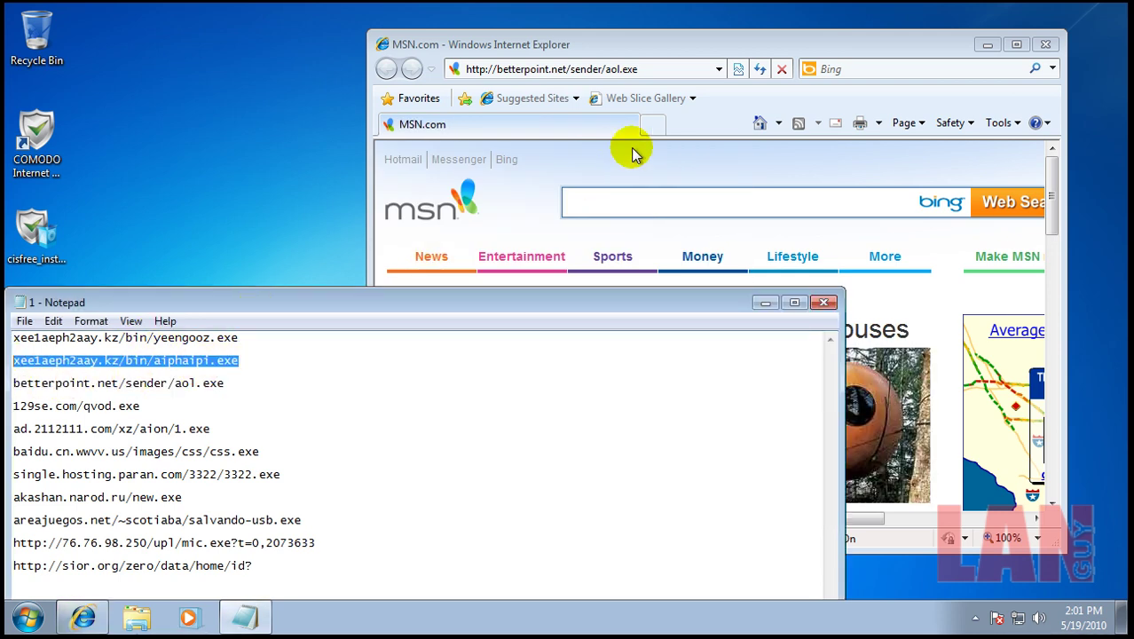
pyautogui.click(647, 67)
pyautogui.hotkey('ctrl', 'v')
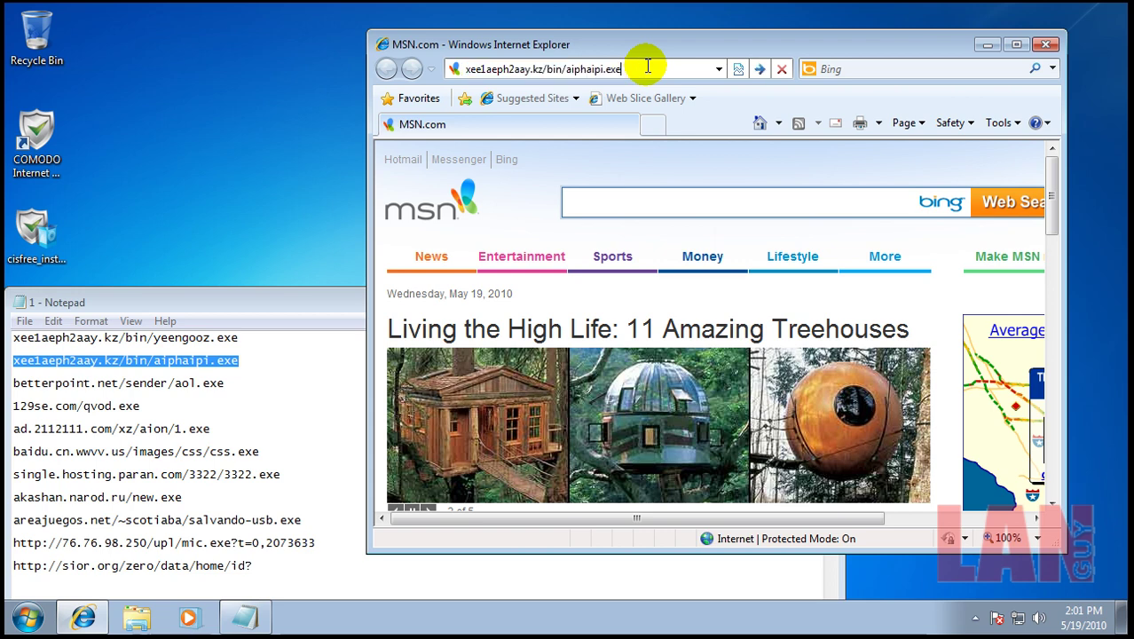
pyautogui.press('Return')
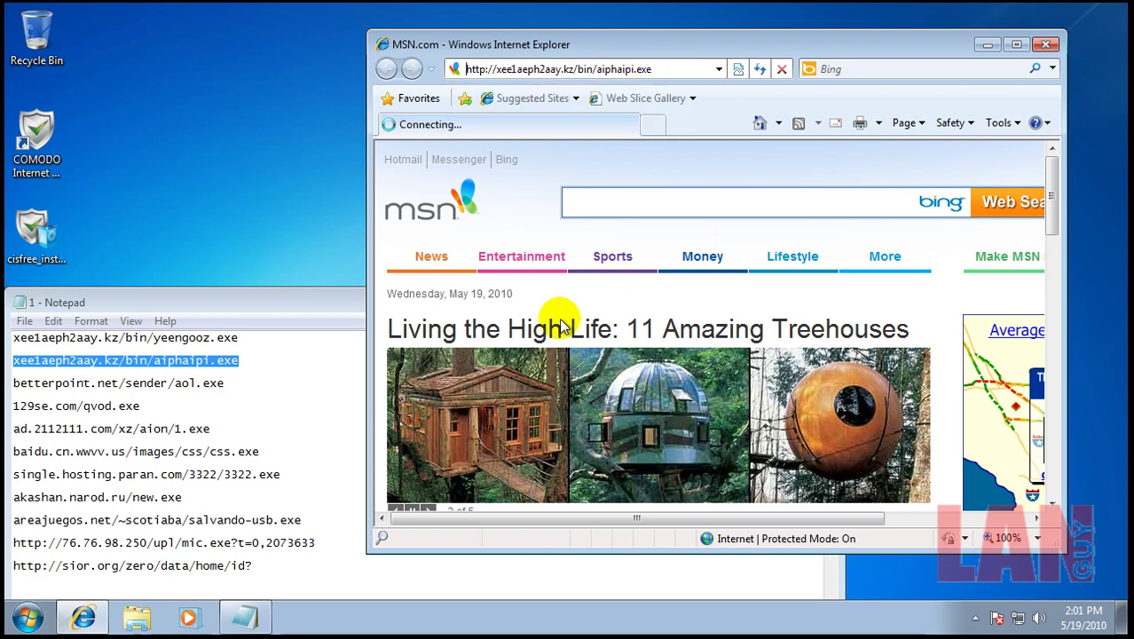
# Step: Load the fourth listed malware URL, 129se.com/qvod.exe, in Internet Explorer
pyautogui.click(18, 413)
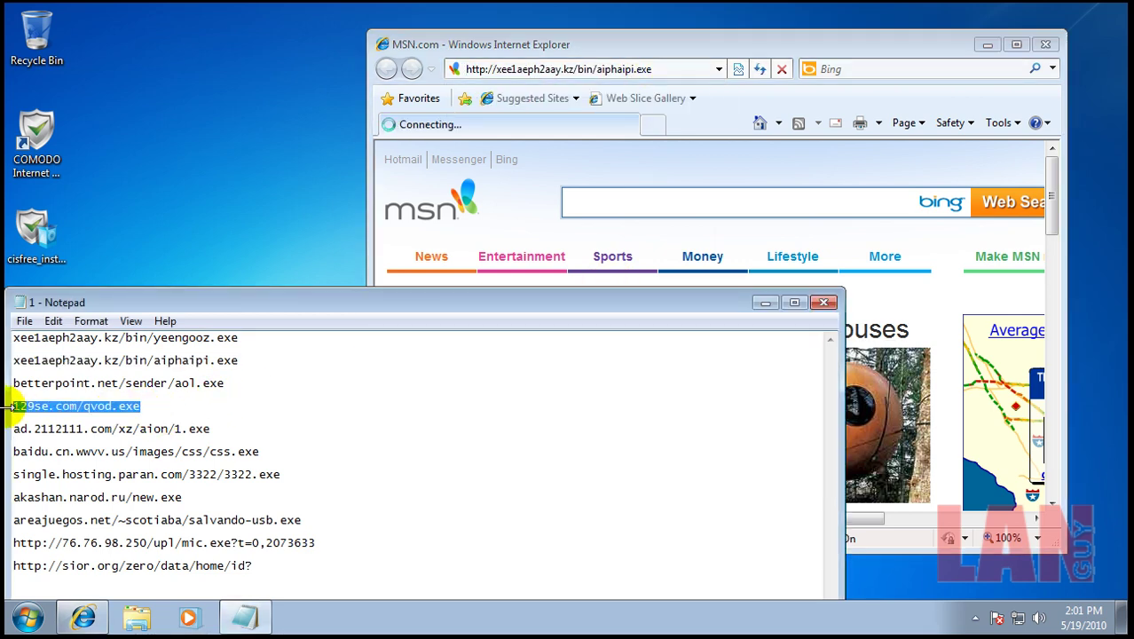
pyautogui.click(582, 68)
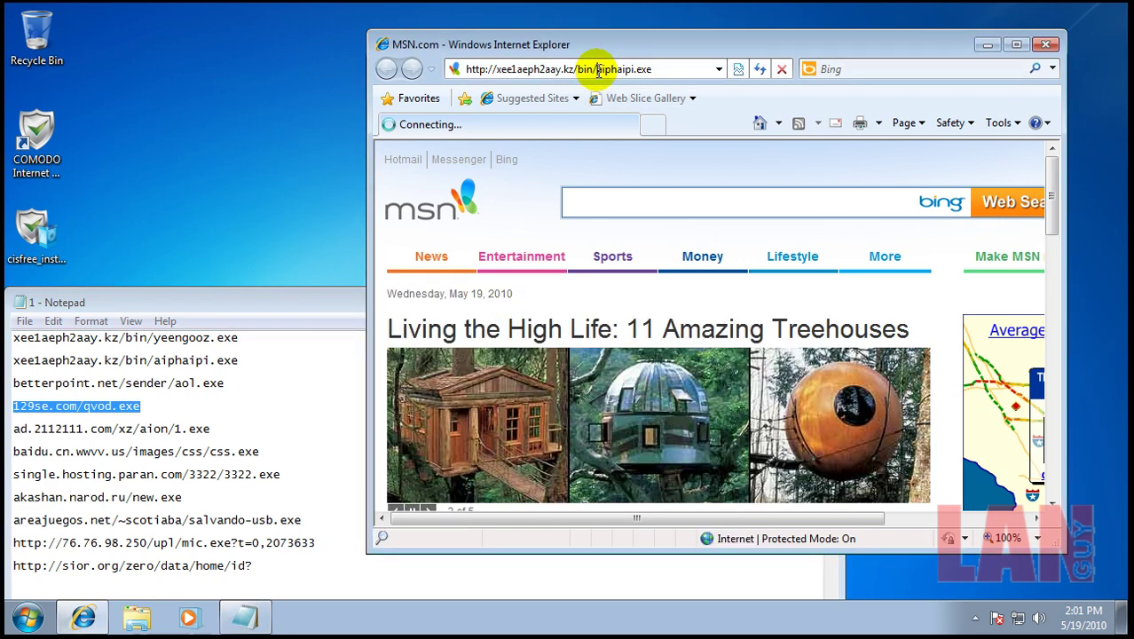
pyautogui.click(661, 67)
pyautogui.hotkey('ctrl', 'a')
pyautogui.write('129se.com/qvod.exe')
pyautogui.press('Return')
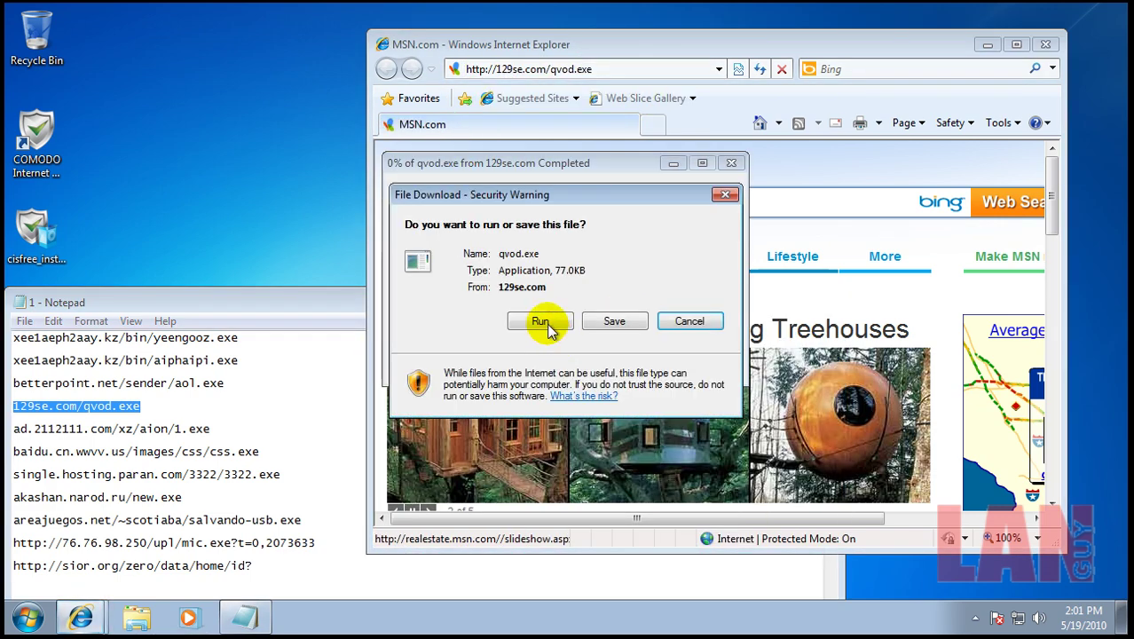
# Step: Download and run qvod.exe despite the security warnings, and dismiss its application error and the COMODO Sandbox notification
pyautogui.click(541, 323)
pyautogui.click(552, 300)
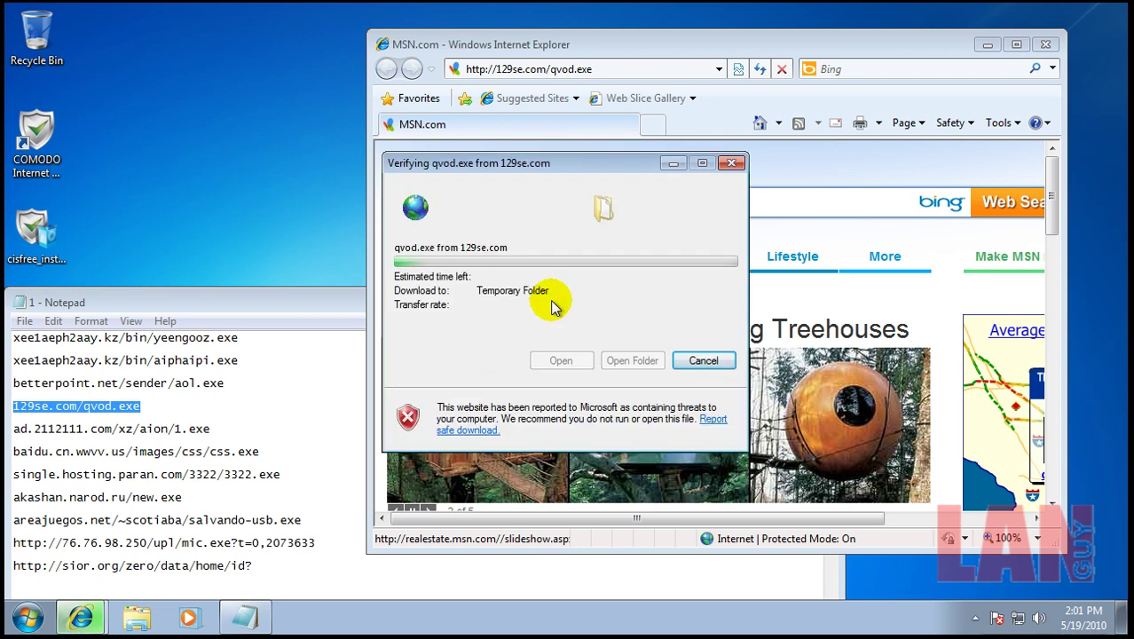
pyautogui.click(582, 300)
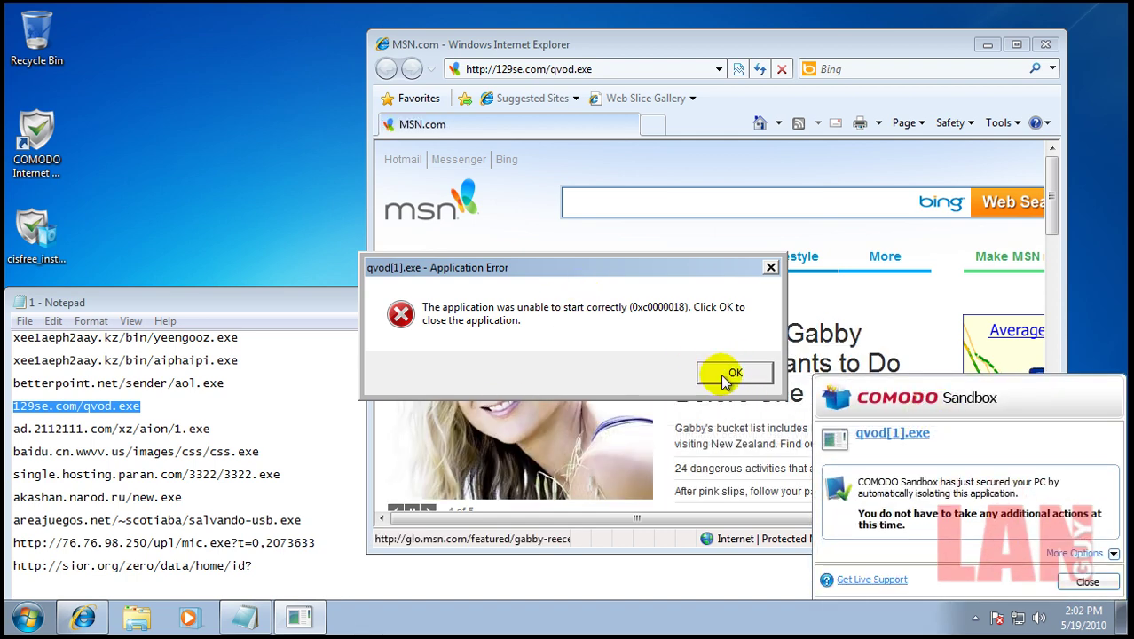
pyautogui.click(726, 373)
pyautogui.click(1081, 616)
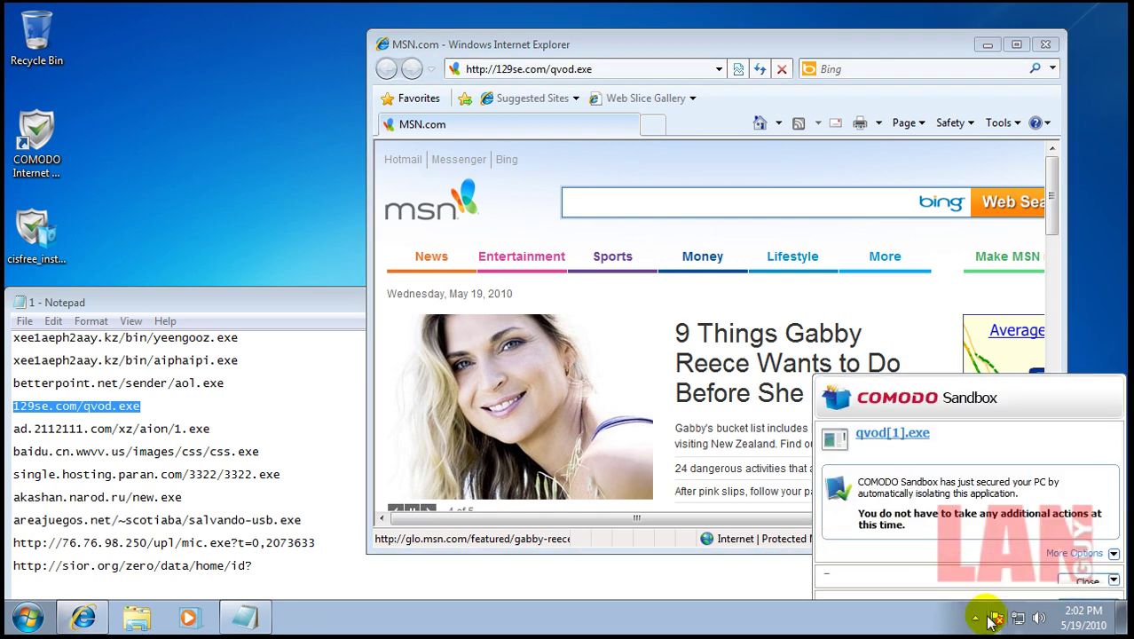
pyautogui.click(1088, 583)
# Step: Open My Pending Files in COMODO's Defense+ common tasks and widen the File Path column to examine the unrecognized files
pyautogui.click(976, 618)
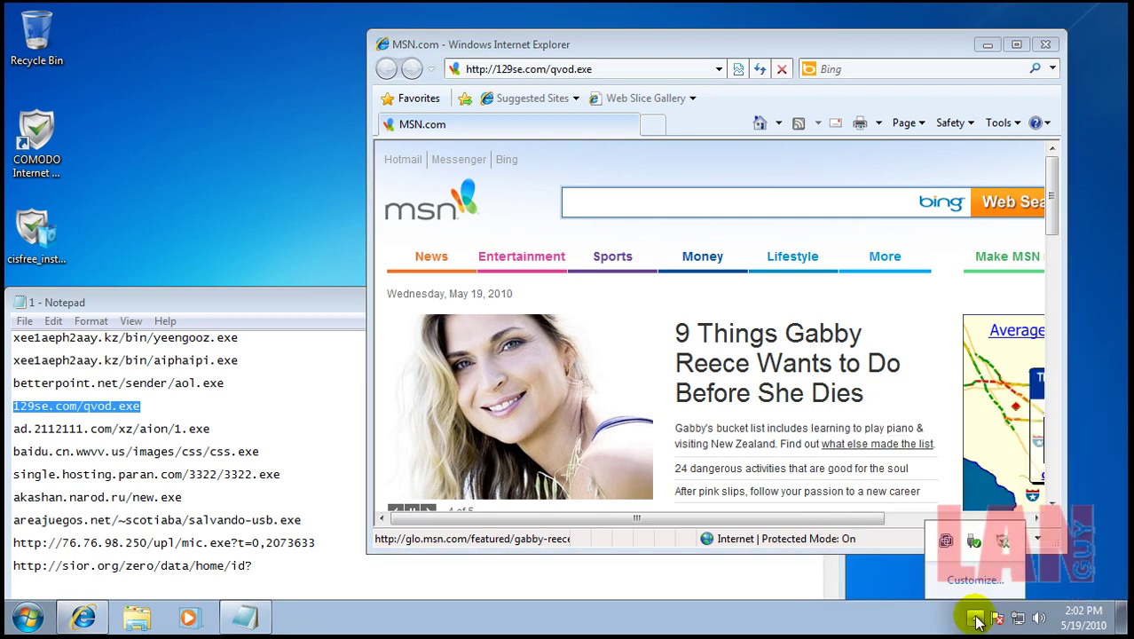
pyautogui.doubleClick(1006, 542)
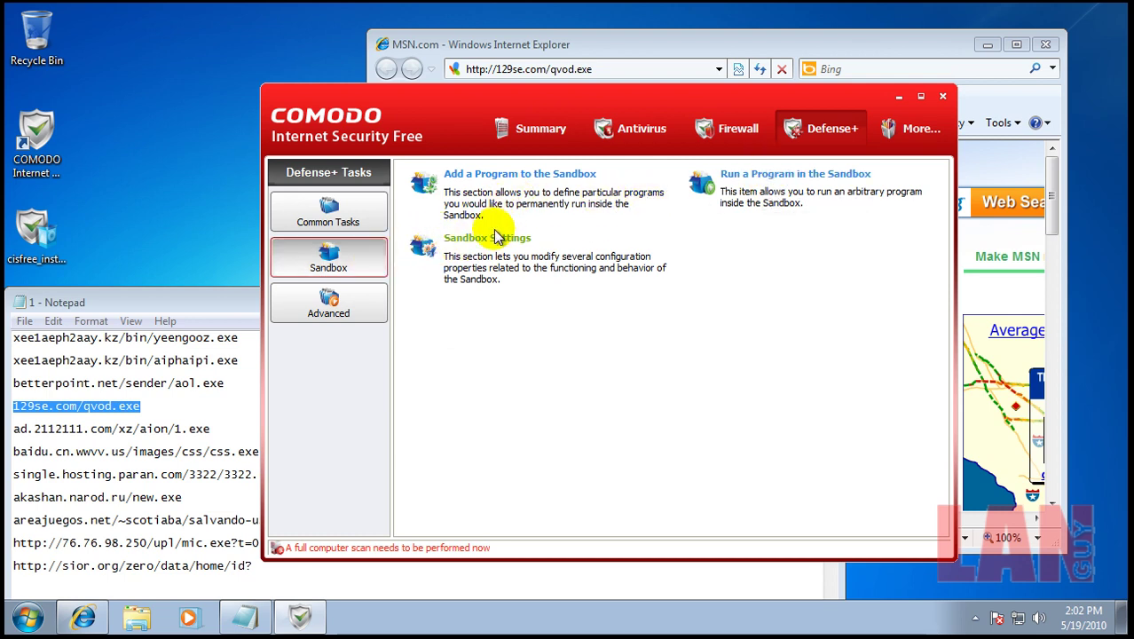
pyautogui.click(374, 219)
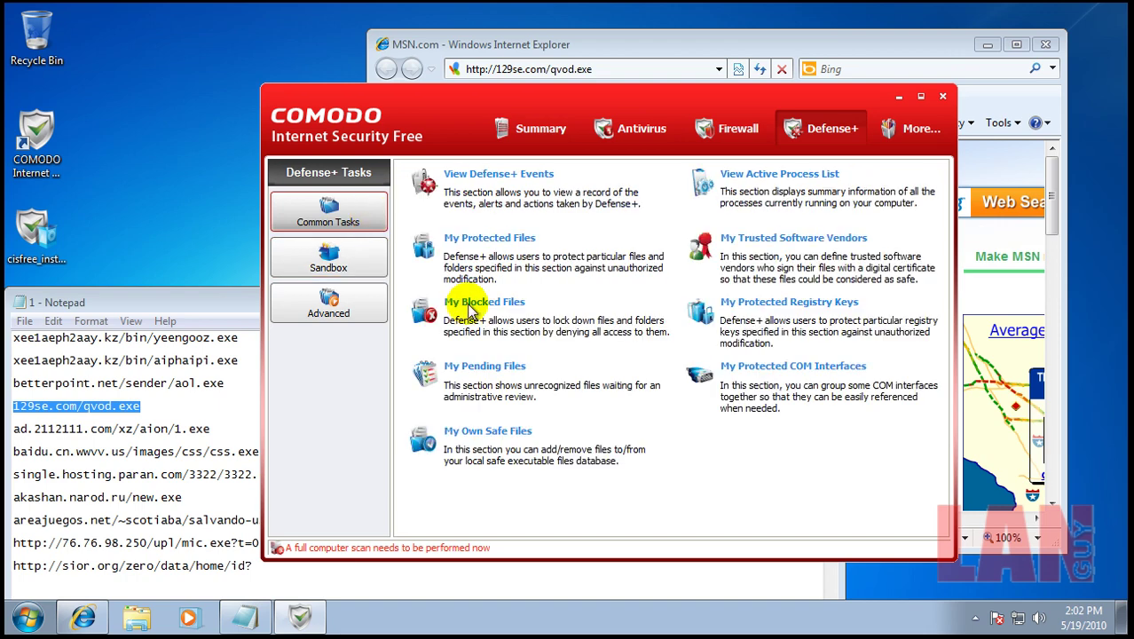
pyautogui.click(501, 371)
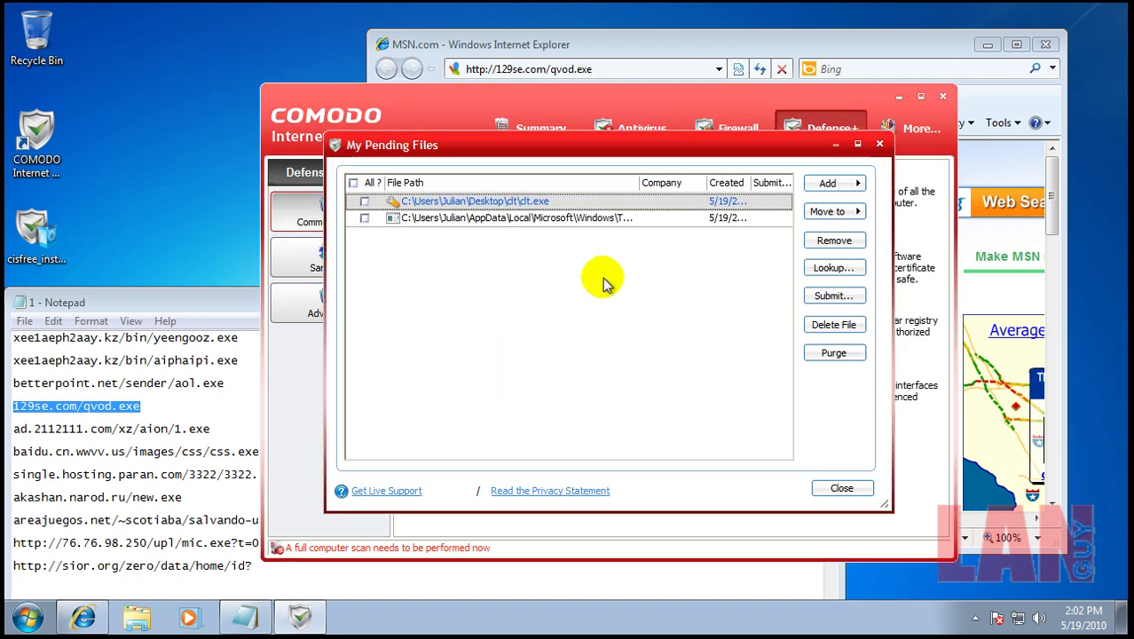
pyautogui.moveTo(640, 184)
pyautogui.mouseDown()
pyautogui.moveTo(700, 180)
pyautogui.moveTo(646, 182)
pyautogui.mouseUp()
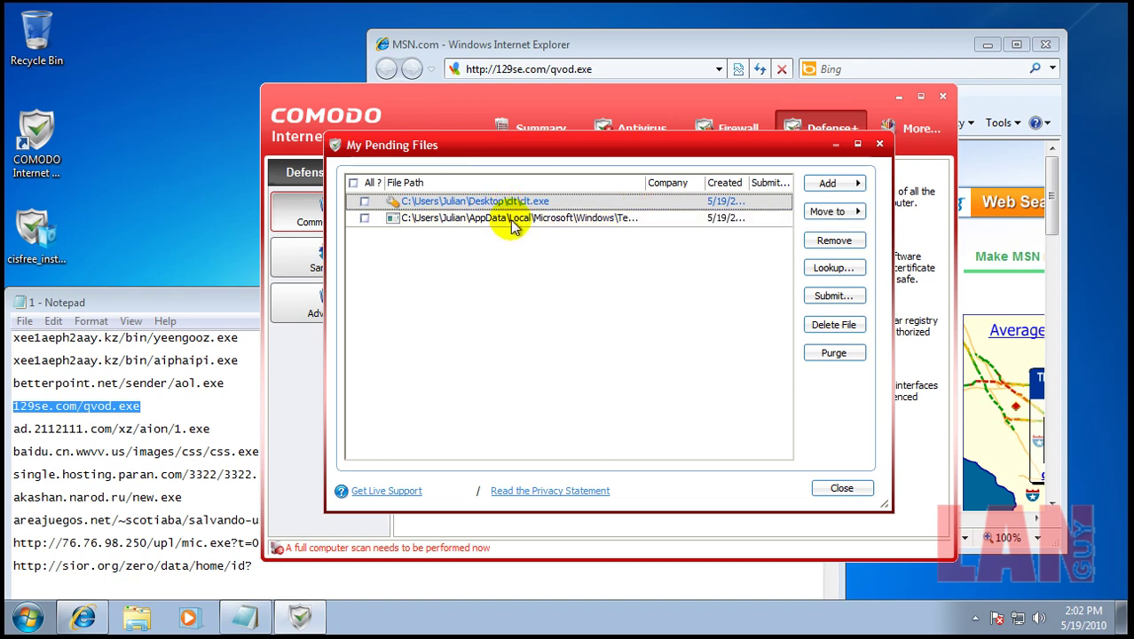
# Step: Close the COMODO windows, select ad.2112111.com/xz/aion/1.exe in the Notepad list, and request 129se.com/qvod.exe again in Internet Explorer
pyautogui.click(860, 488)
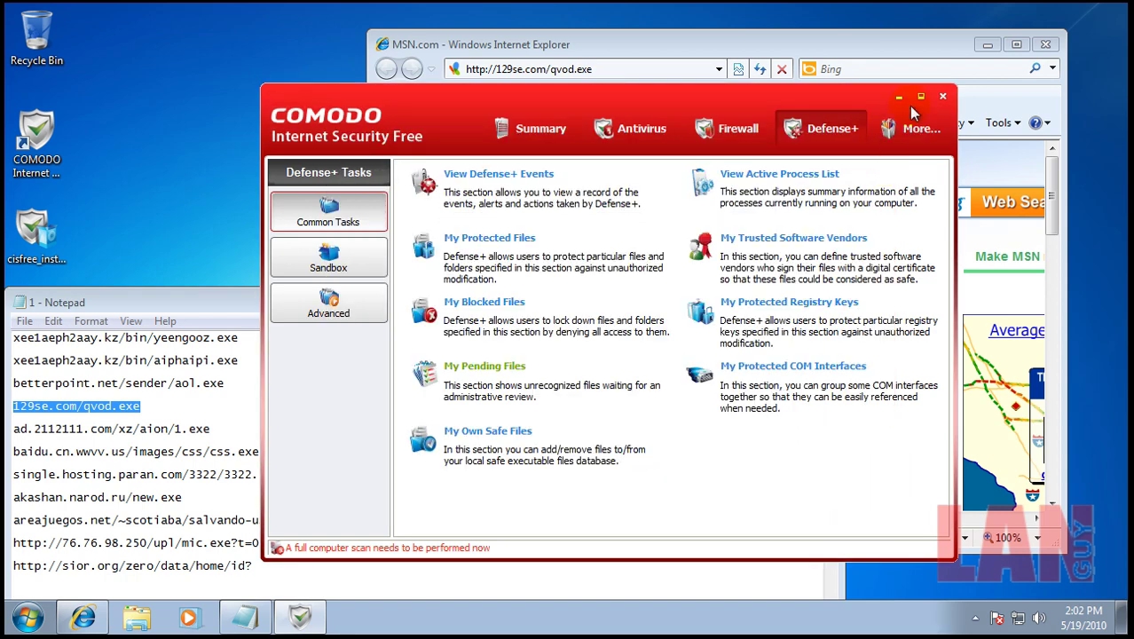
pyautogui.click(943, 97)
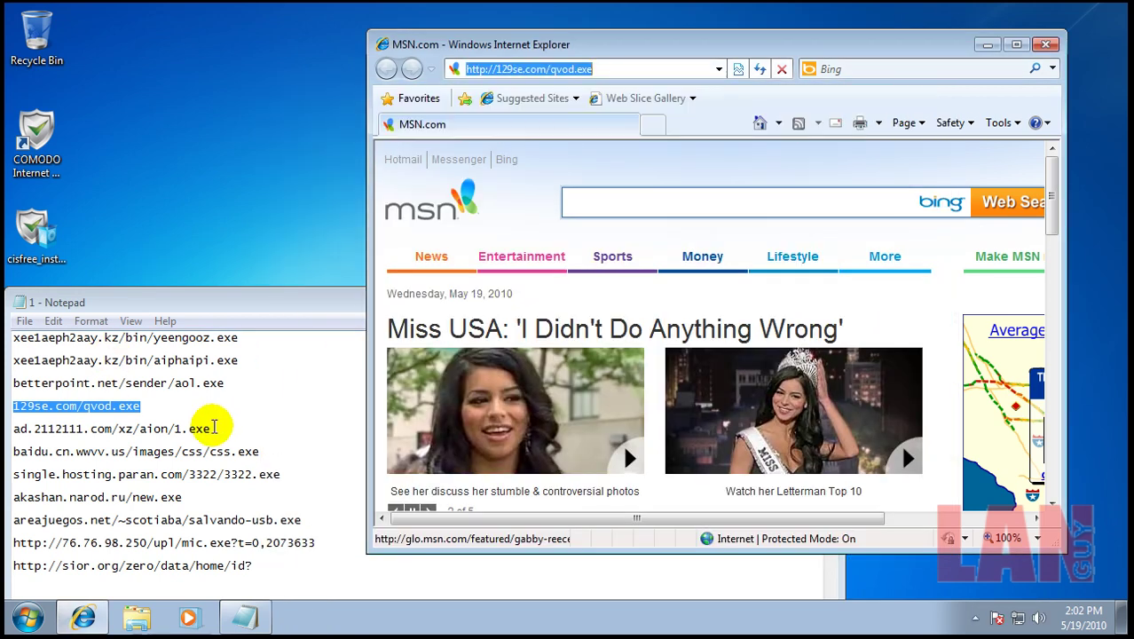
pyautogui.click(70, 437)
pyautogui.keyDown('shift'); pyautogui.click(11, 427); pyautogui.keyUp('shift')
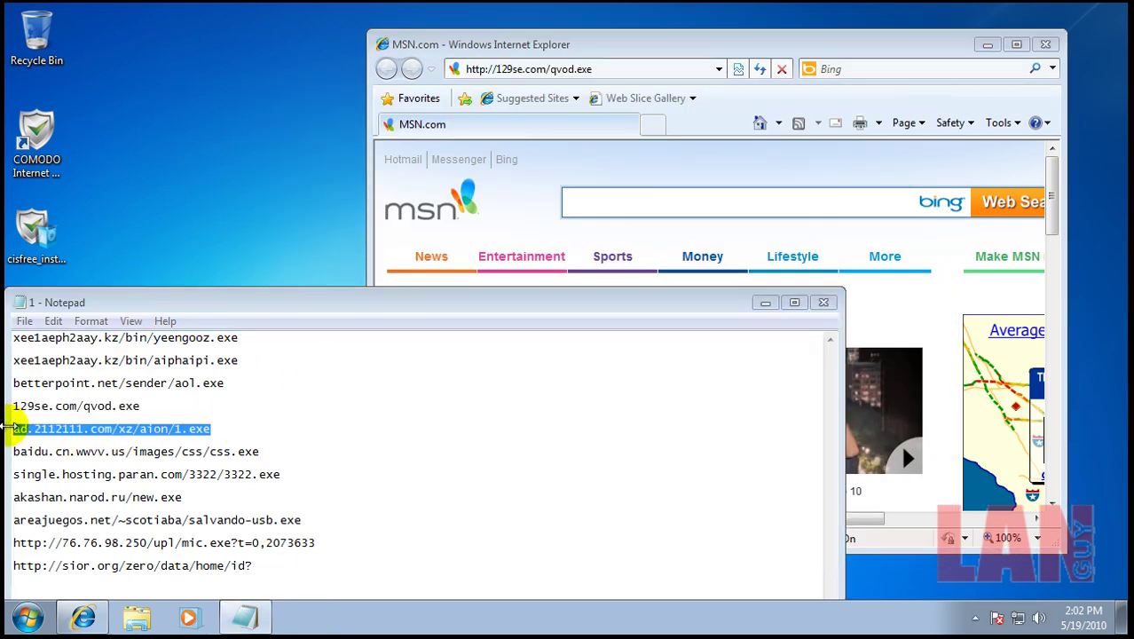
pyautogui.click(631, 71)
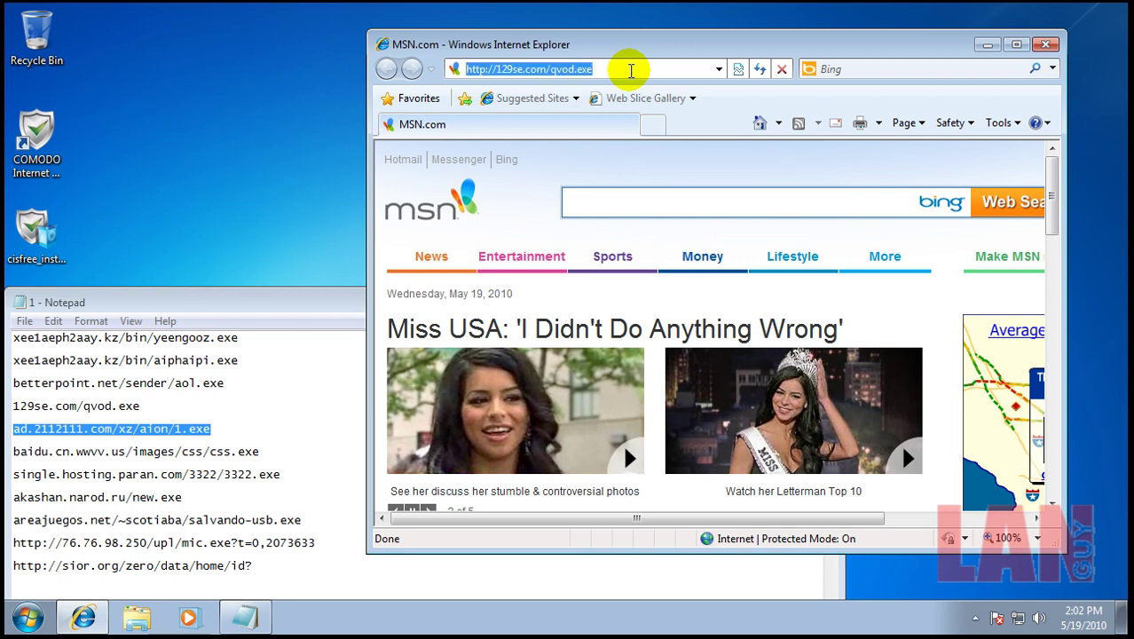
pyautogui.press('Return')
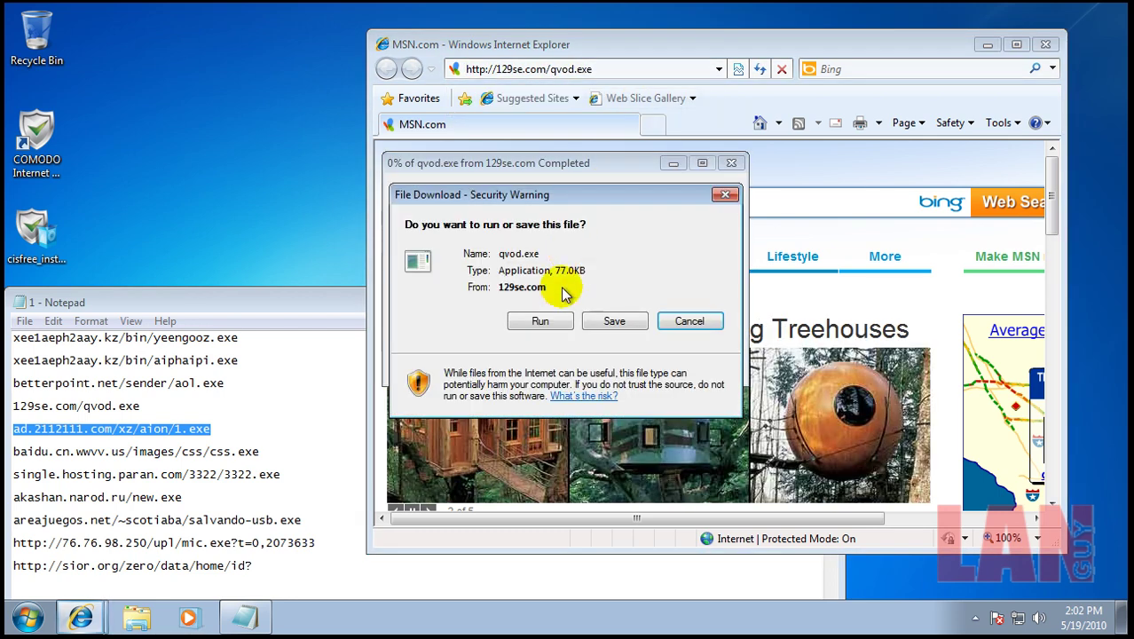
# Step: Run the qvod.exe download again despite the security warnings and dismiss its application error
pyautogui.click(543, 322)
pyautogui.click(564, 306)
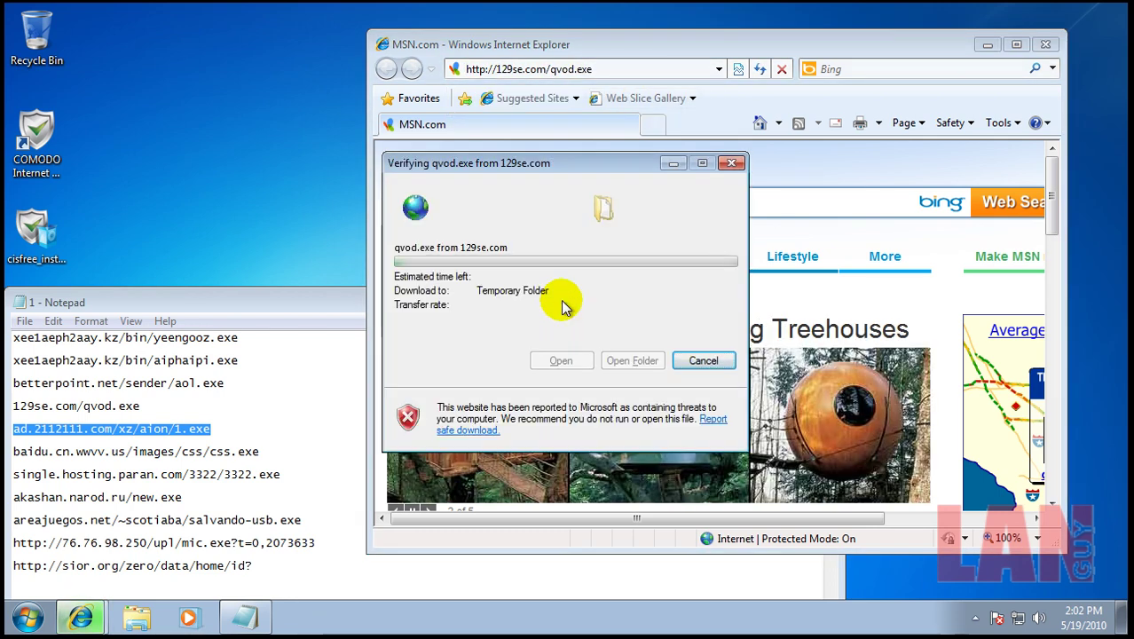
pyautogui.click(637, 328)
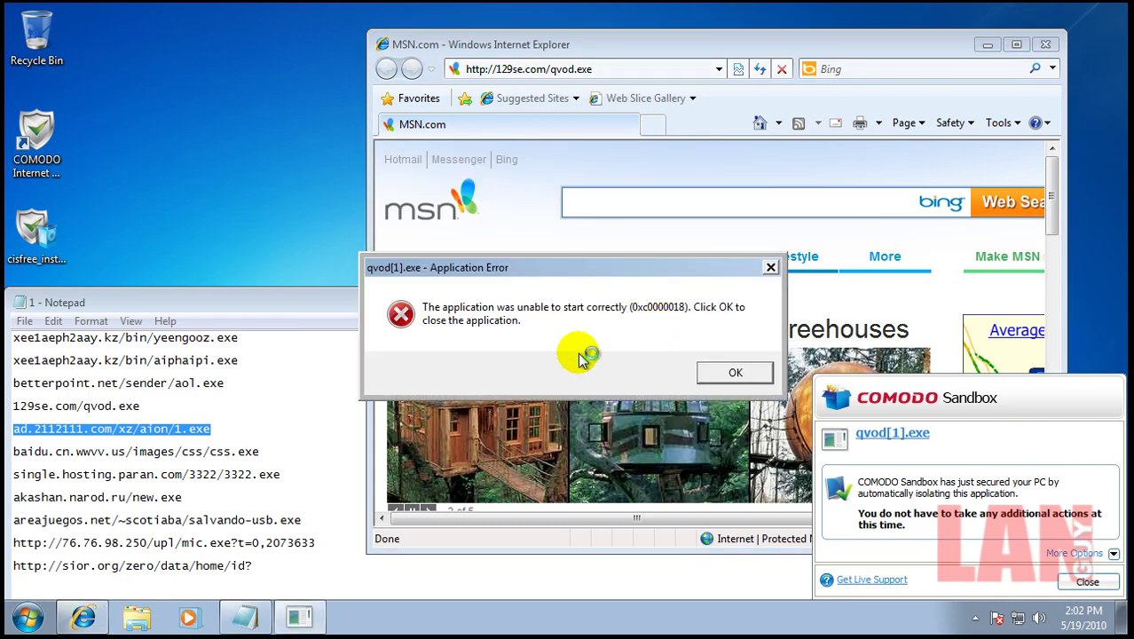
pyautogui.click(733, 373)
# Step: Download and run baidu.cn.wwvv.us/images/css/css.exe from the Notepad list in Internet Explorer despite the security warnings, and dismiss its error dialog
pyautogui.moveTo(261, 452); pyautogui.dragTo(7, 453)
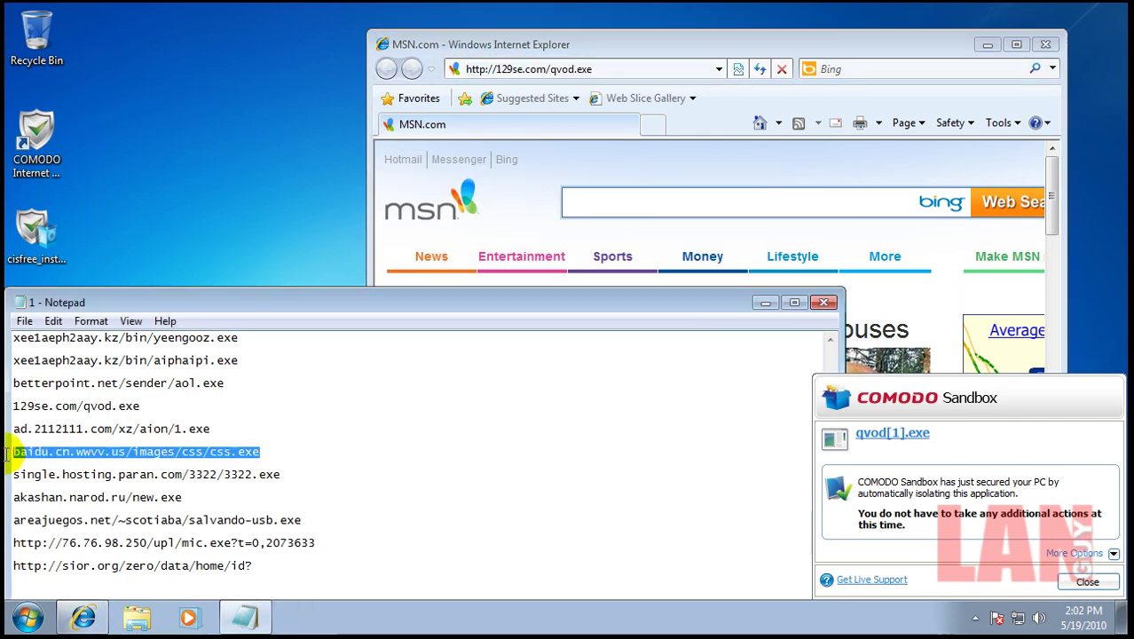
pyautogui.click(607, 71)
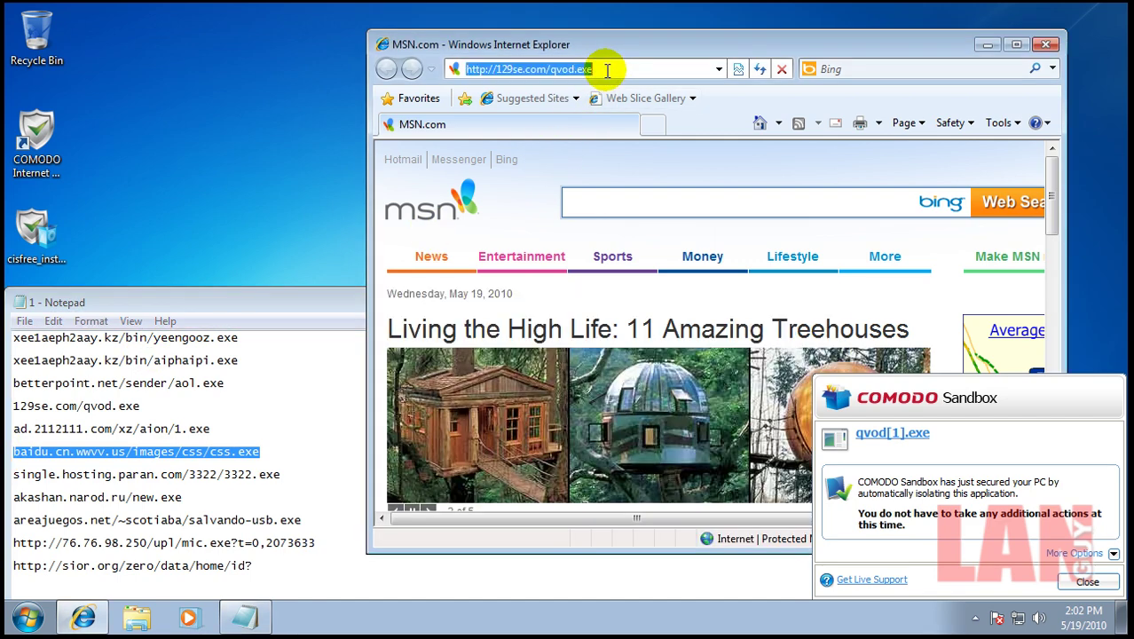
pyautogui.press('Return')
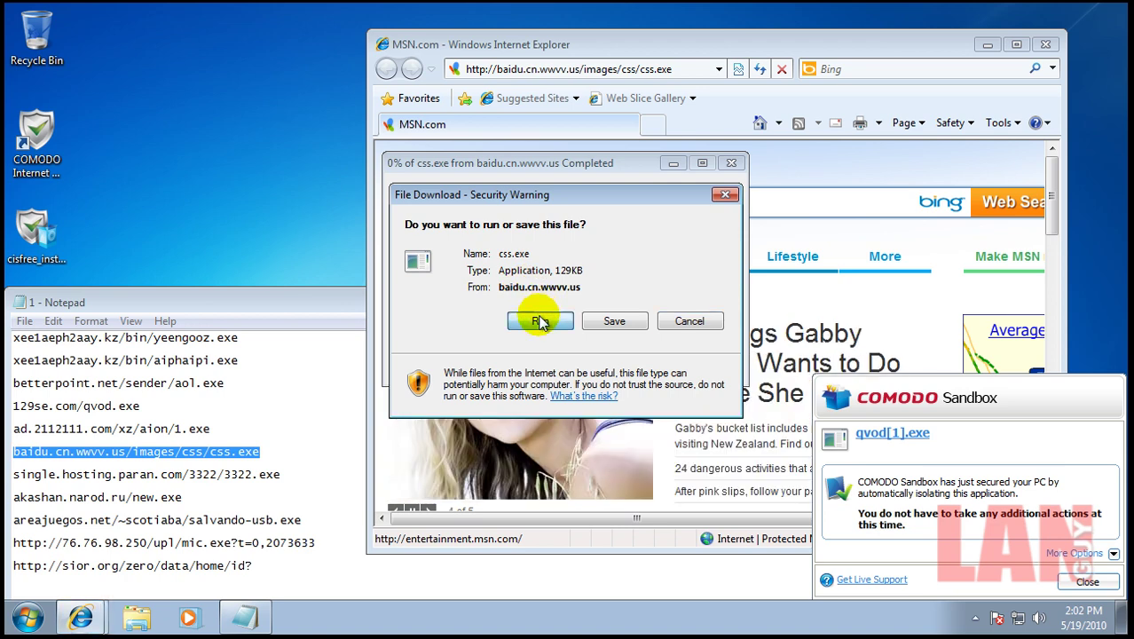
pyautogui.click(533, 320)
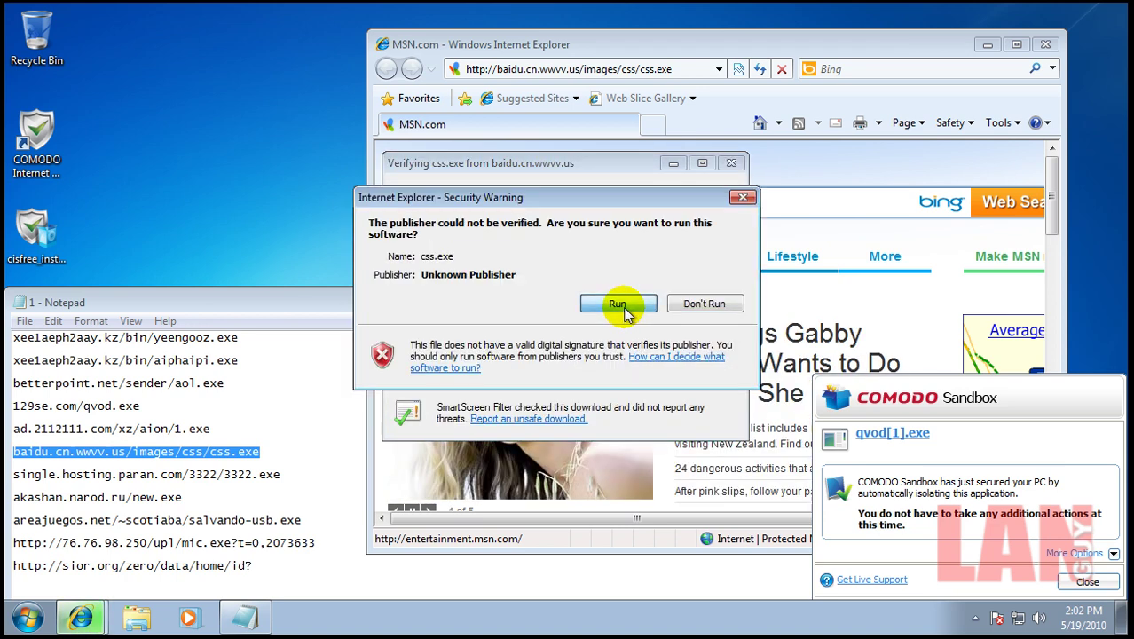
pyautogui.click(621, 307)
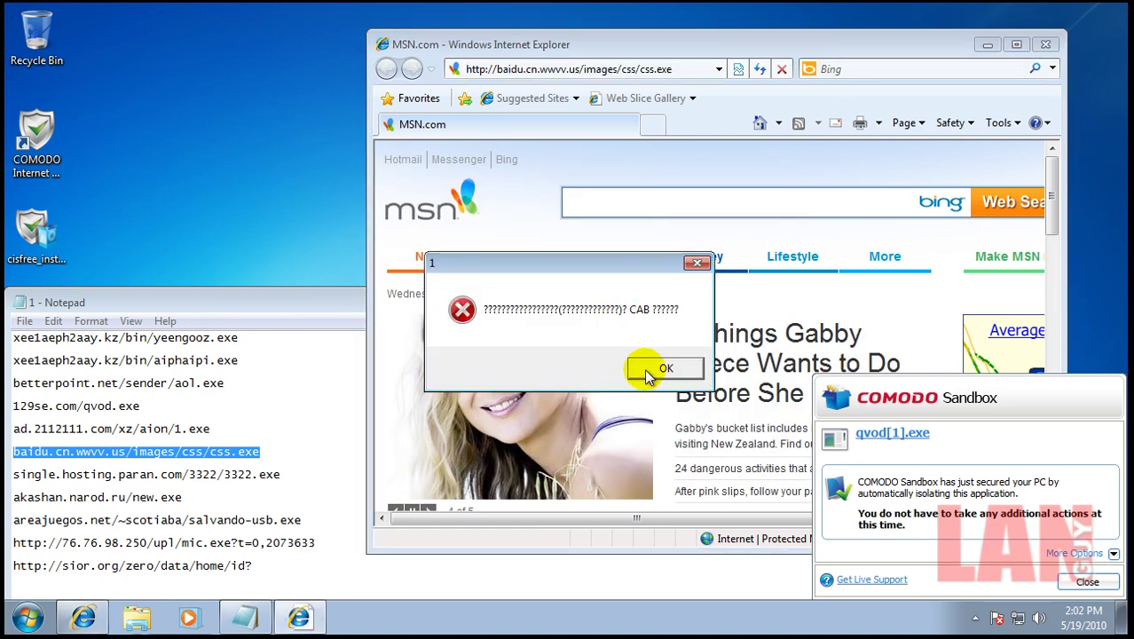
pyautogui.click(646, 375)
# Step: Copy single.hosting.paran.com/3322/3322.exe from the Notepad list and request it in Internet Explorer
pyautogui.moveTo(291, 474); pyautogui.dragTo(24, 480)
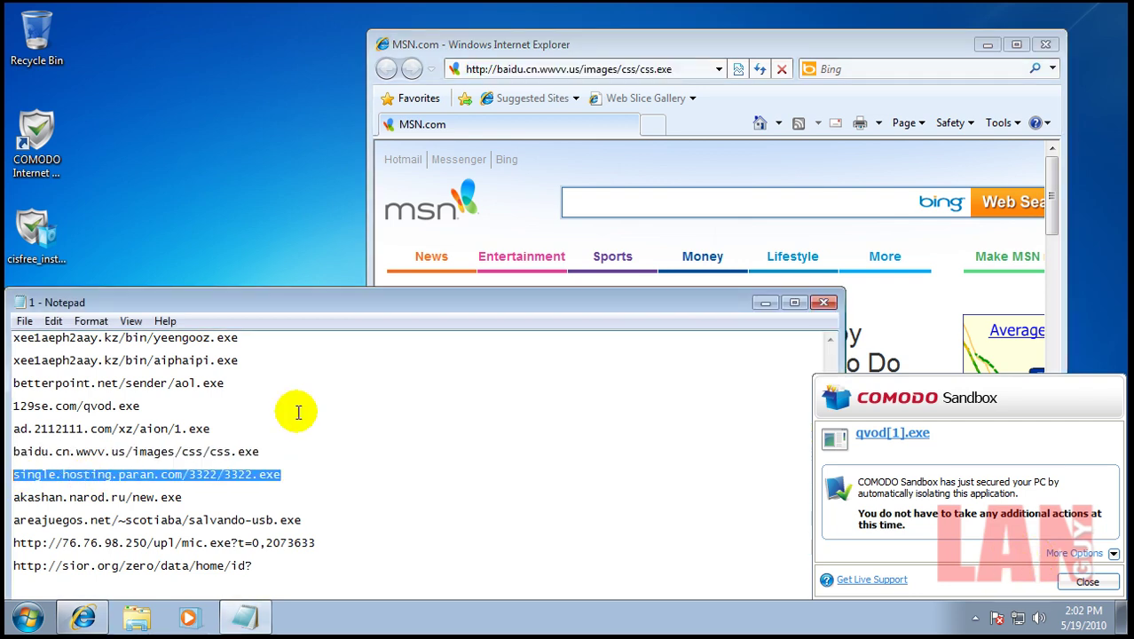
pyautogui.click(531, 166)
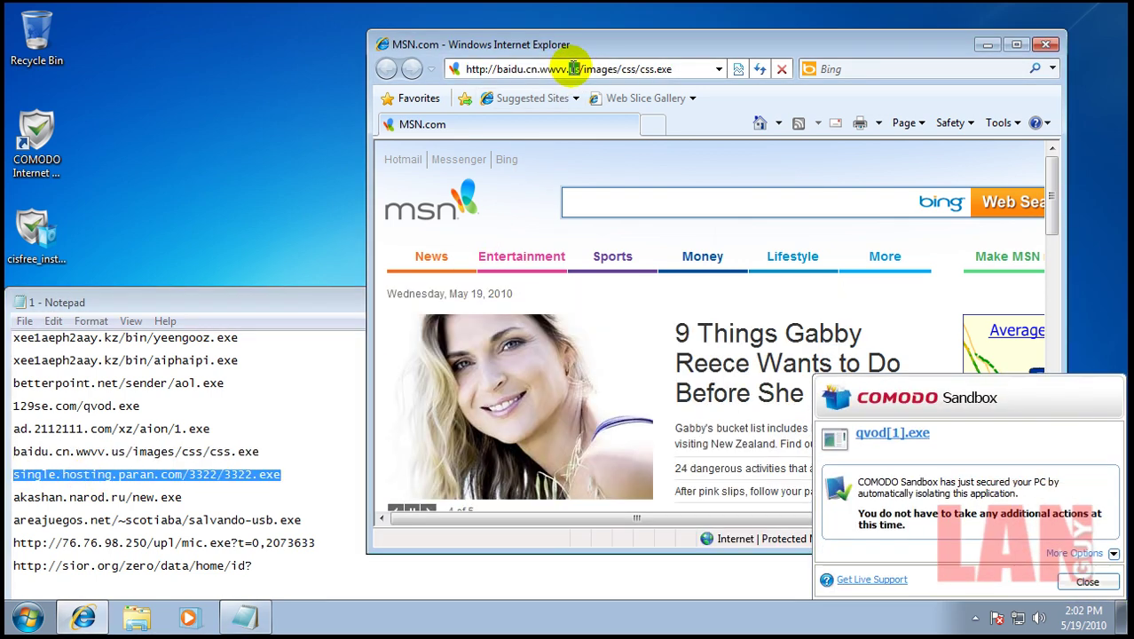
pyautogui.click(690, 71)
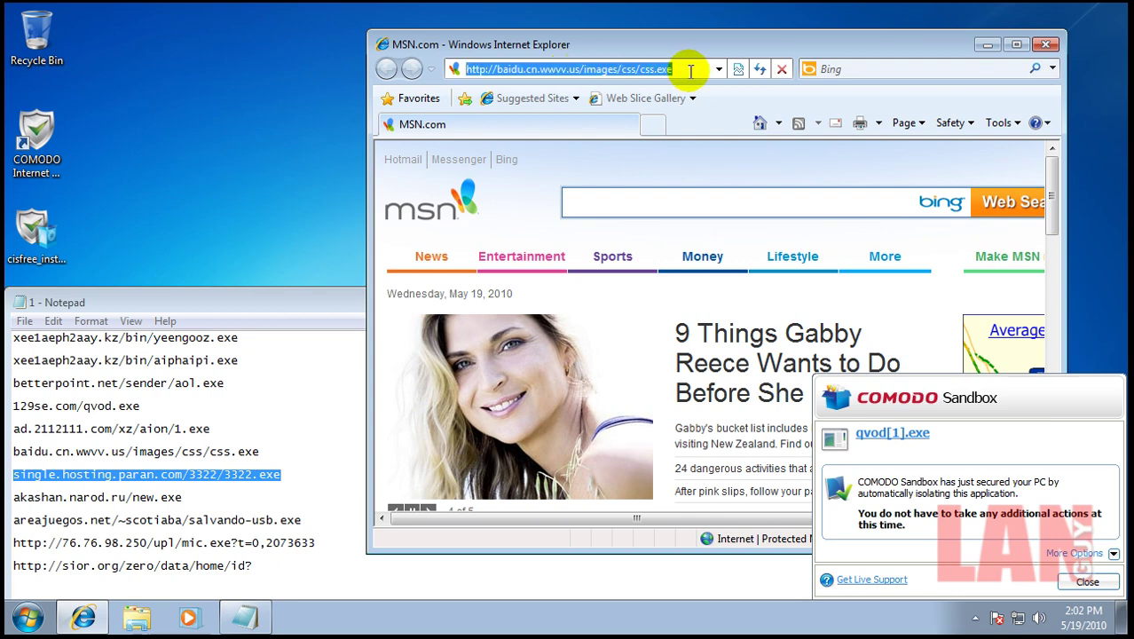
pyautogui.write('single.hosting.paran.com/3322/3322.exe')
pyautogui.press('Return')
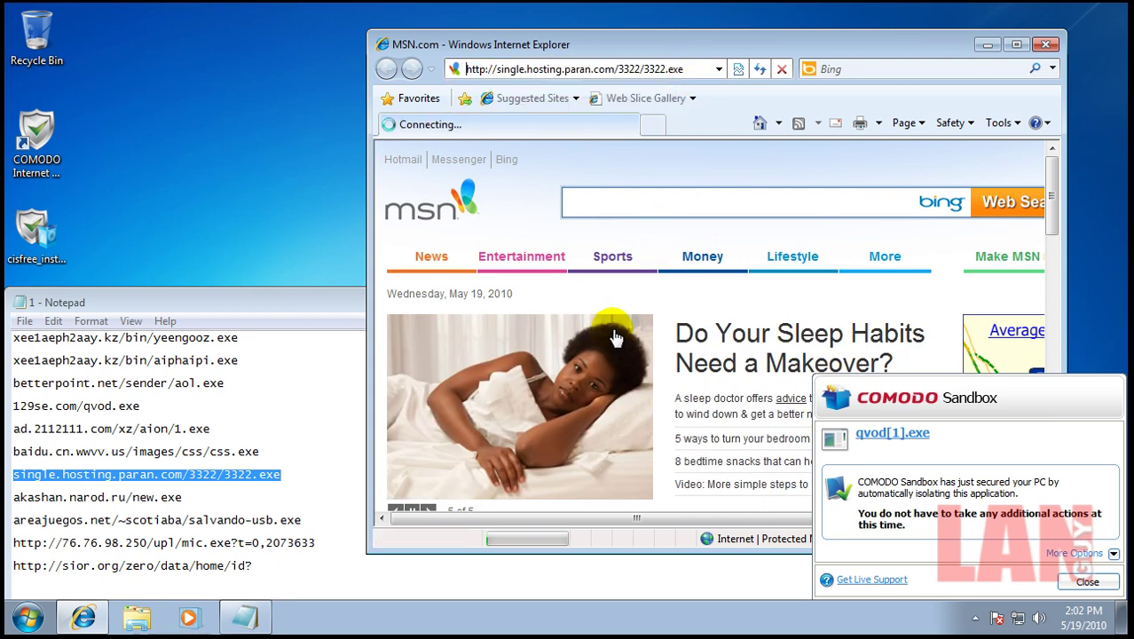
# Step: Run the 3322.exe download despite the unsafe file warning and clean the malicious item in the COMODO Antivirus alert
pyautogui.click(553, 322)
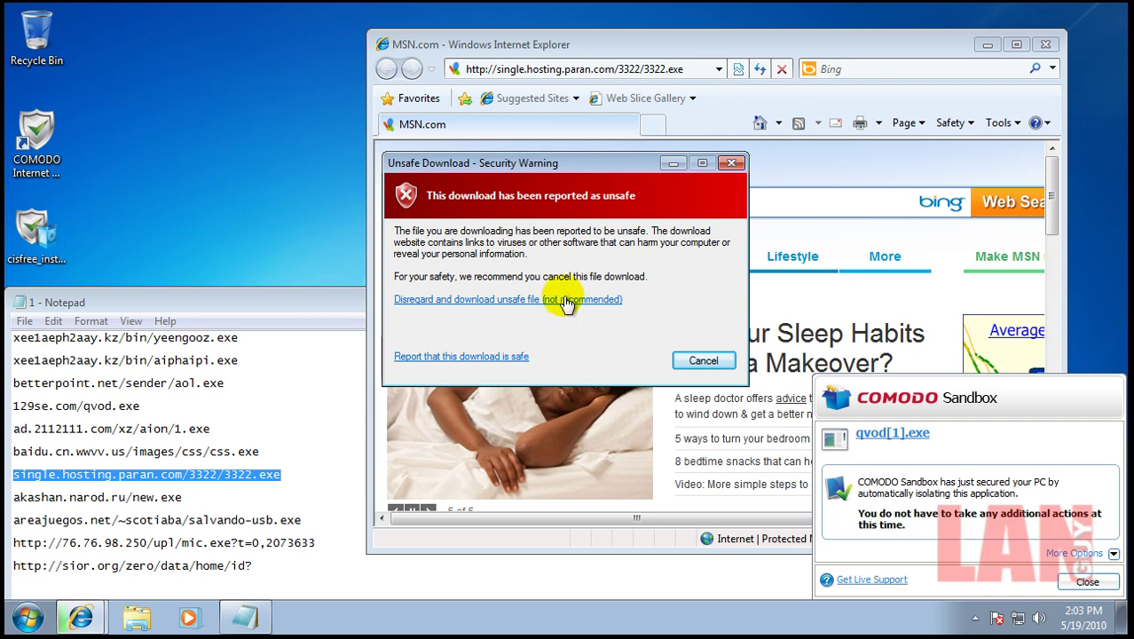
pyautogui.click(567, 300)
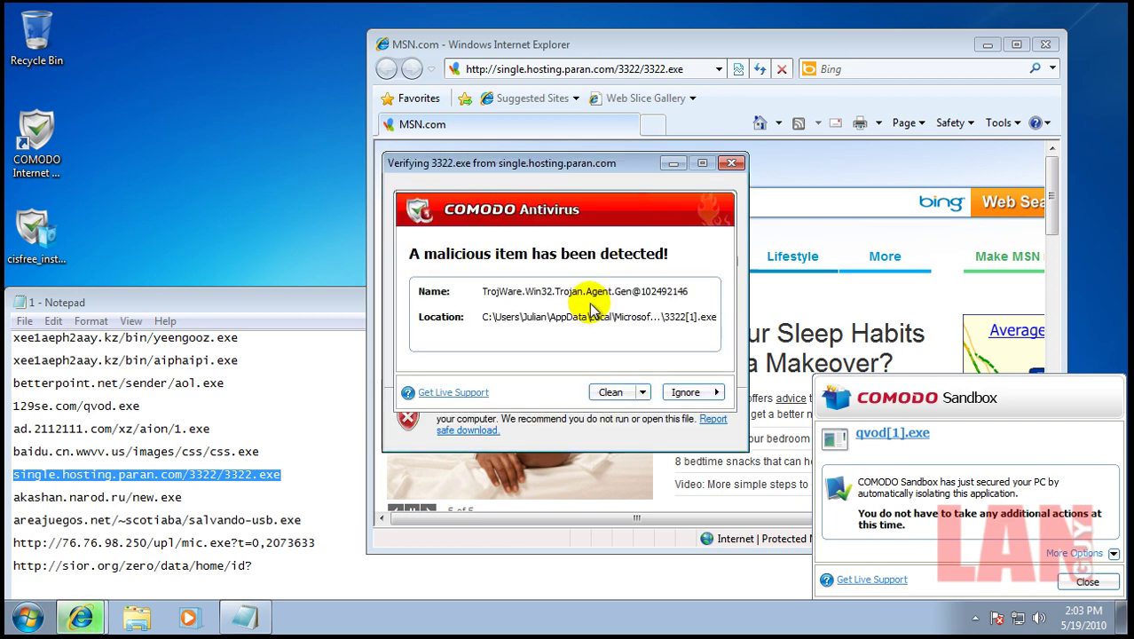
pyautogui.click(608, 392)
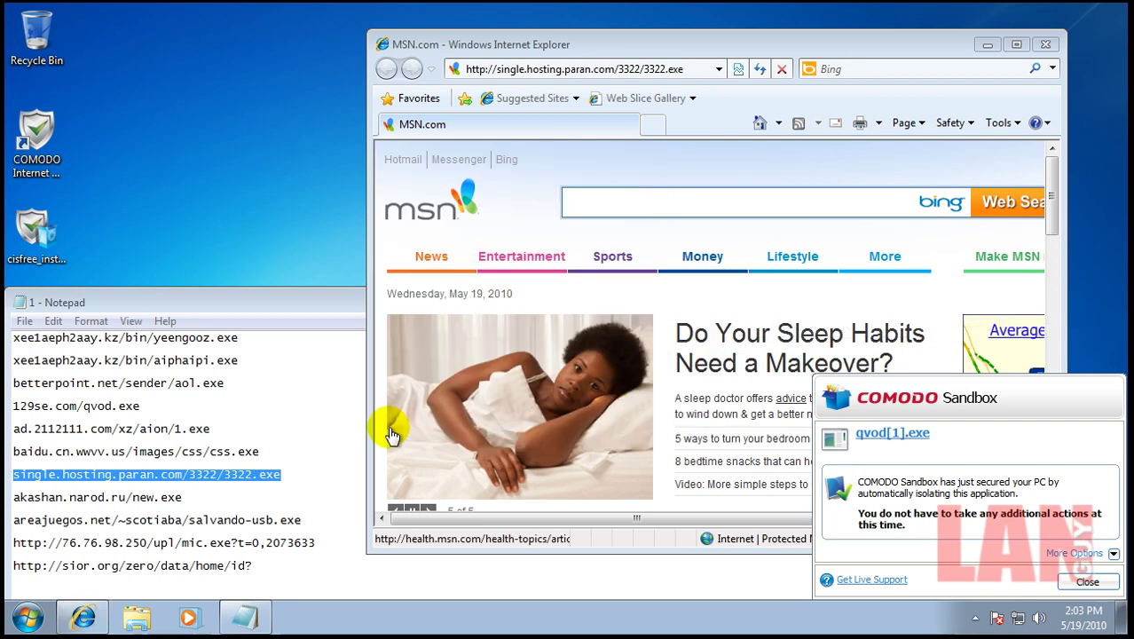
# Step: Copy akashan.narod.ru/new.exe from the Notepad list and request it in Internet Explorer
pyautogui.moveTo(182, 497); pyautogui.dragTo(14, 503)
pyautogui.hotkey('ctrl', 'c')
pyautogui.press('Delete')
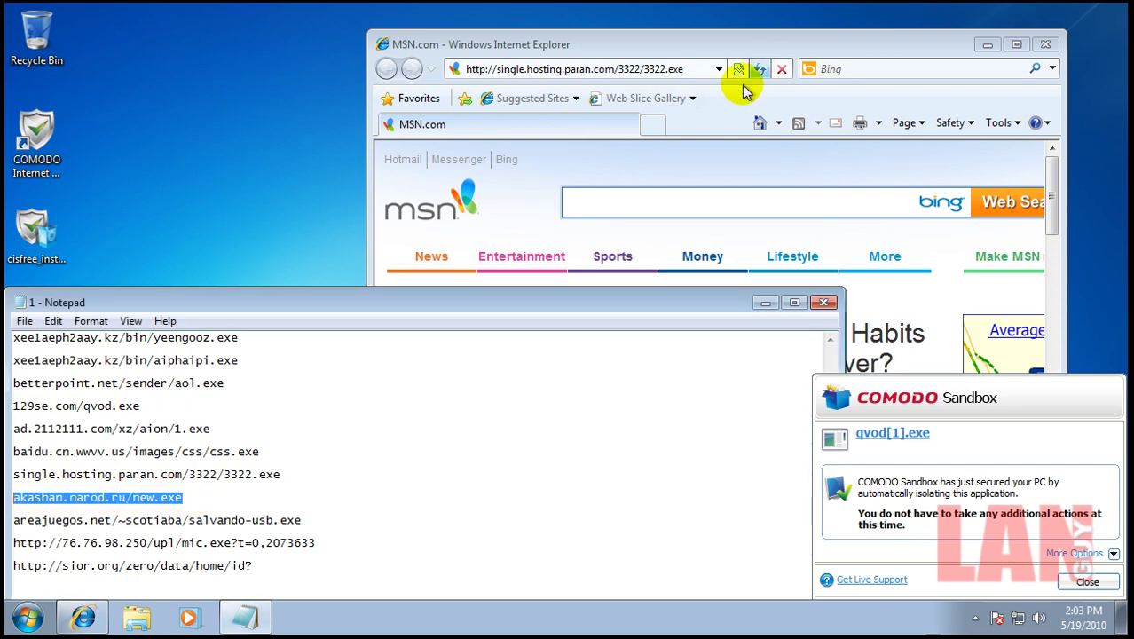
pyautogui.click(682, 69)
pyautogui.hotkey('ctrl', 'a')
pyautogui.hotkey('ctrl', 'v')
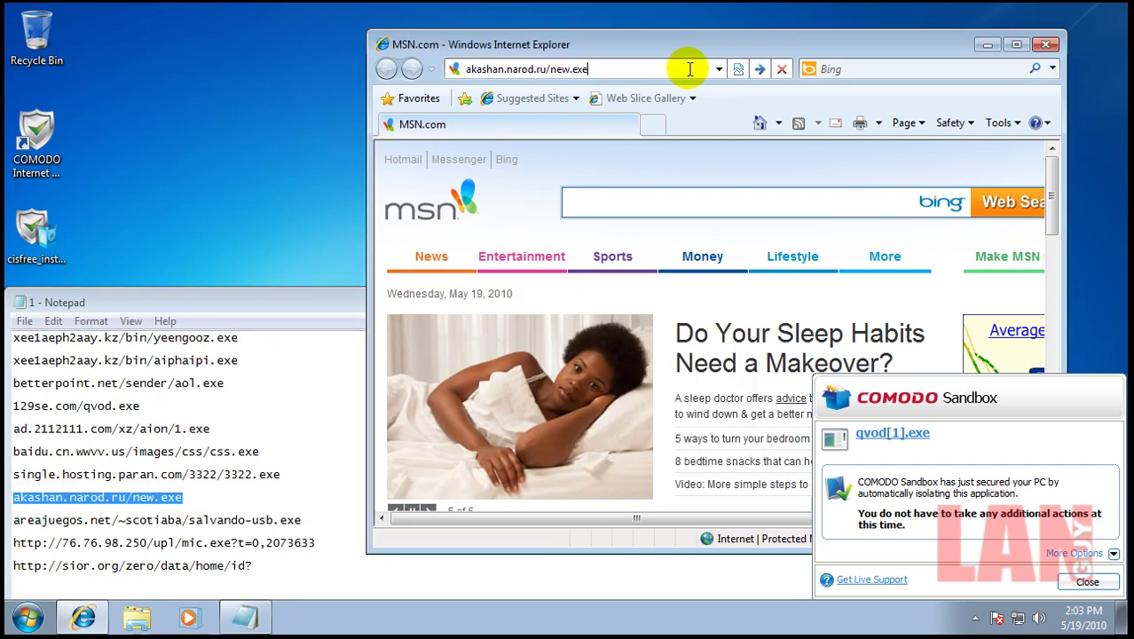
pyautogui.press('Return')
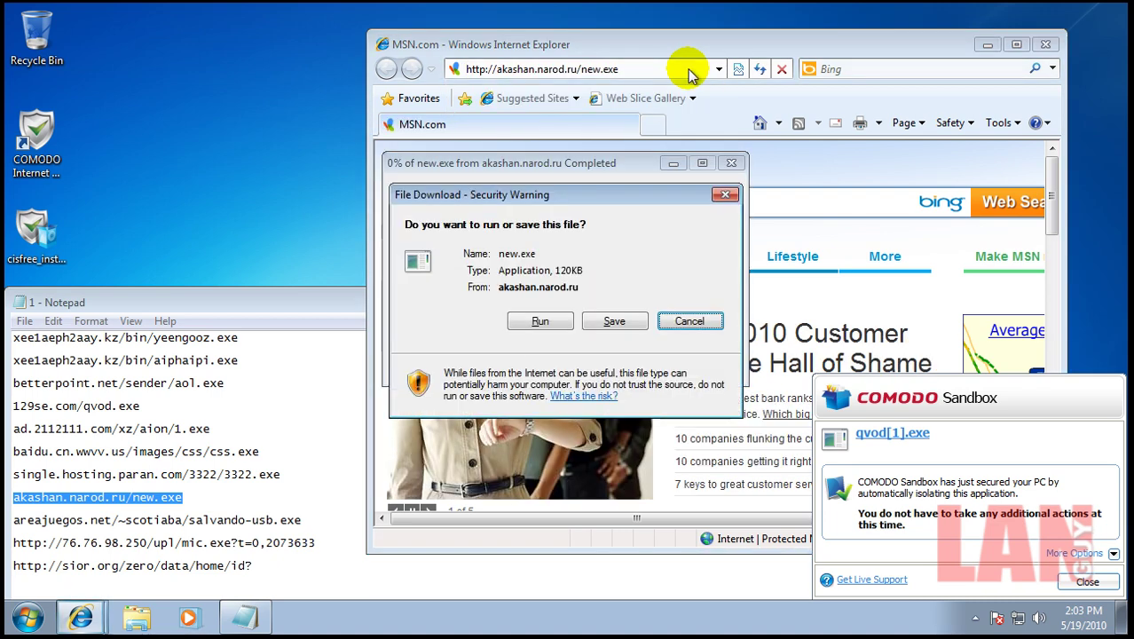
# Step: Run the new.exe download despite the security warnings and dismiss its run-time error
pyautogui.click(530, 322)
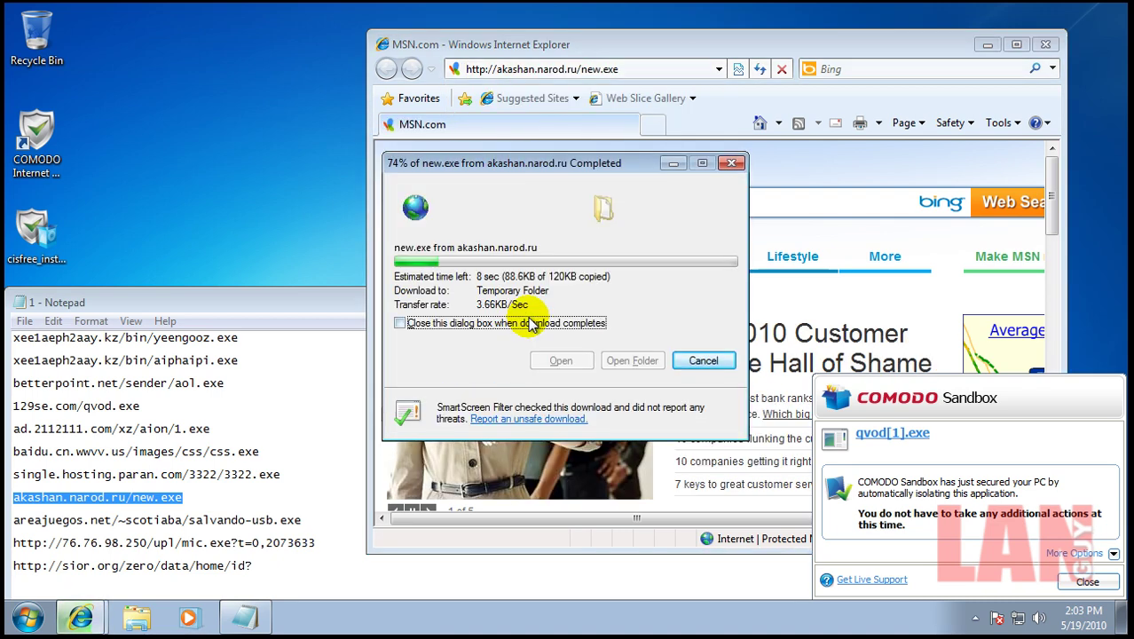
pyautogui.click(653, 316)
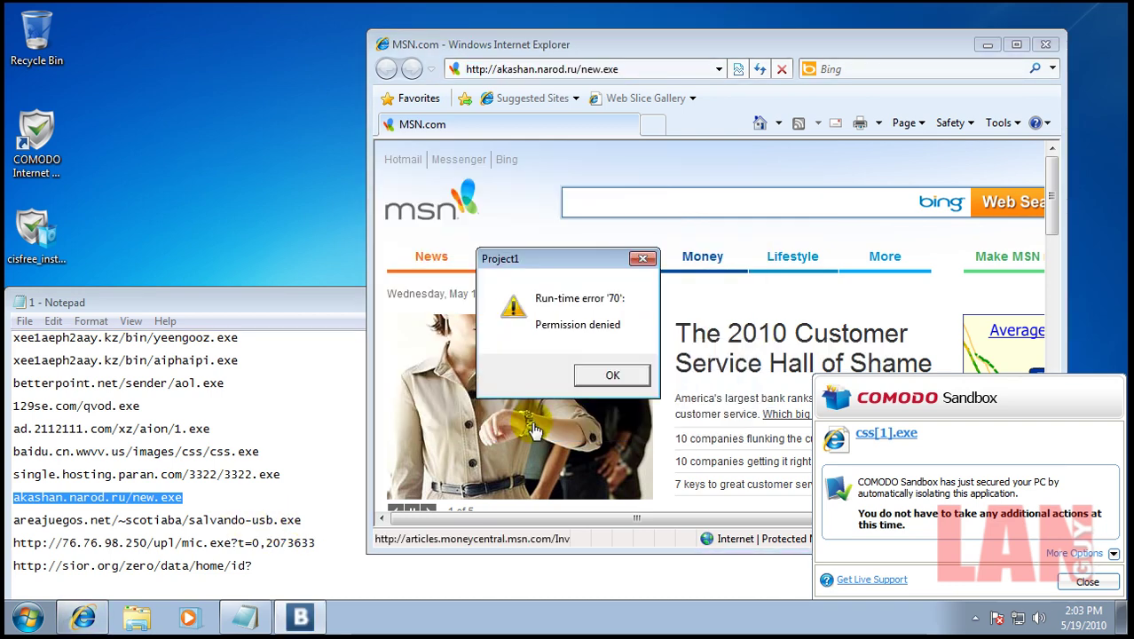
pyautogui.click(607, 378)
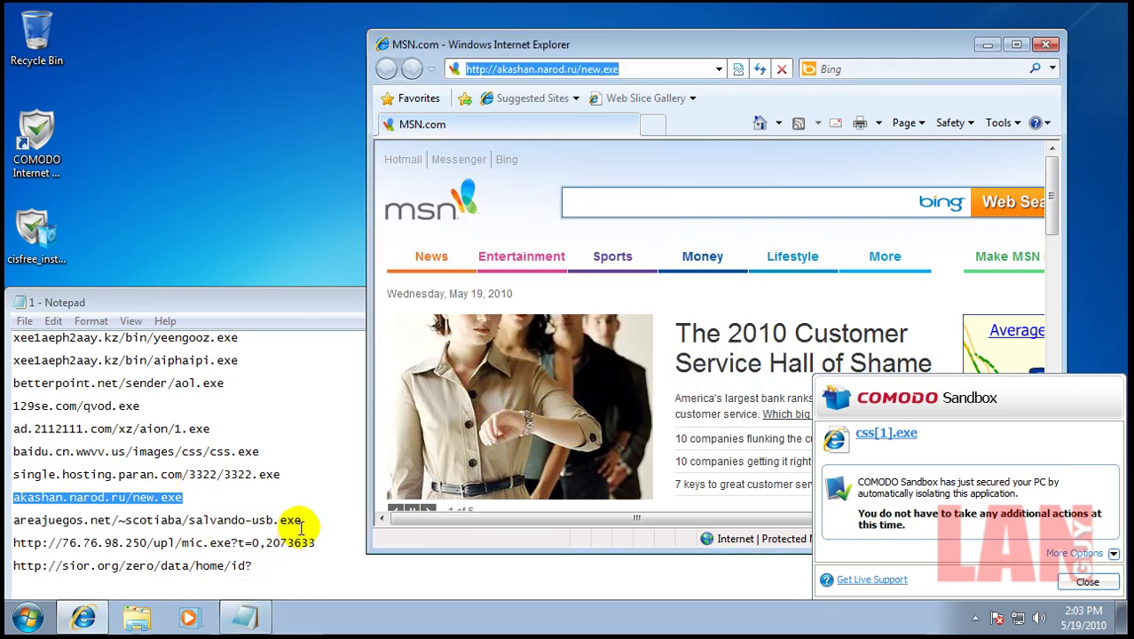
# Step: Request areajuegos.net/~scotiaba/salvando-usb.exe from the Notepad list in Internet Explorer and run the download
pyautogui.moveTo(301, 521); pyautogui.dragTo(9, 520)
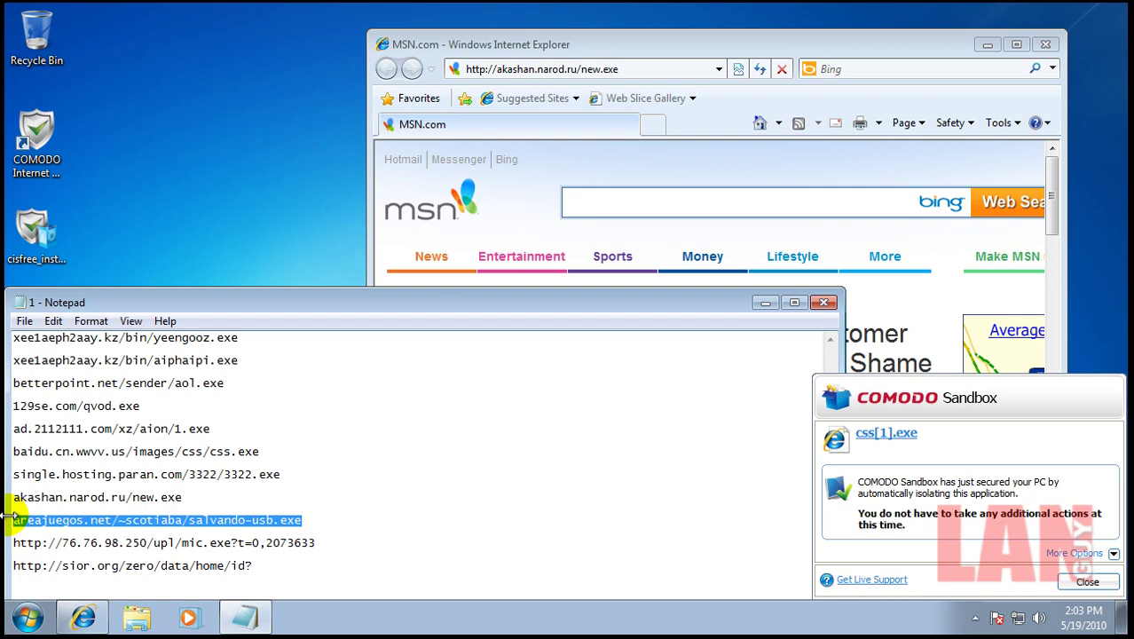
pyautogui.click(659, 70)
pyautogui.press('Return')
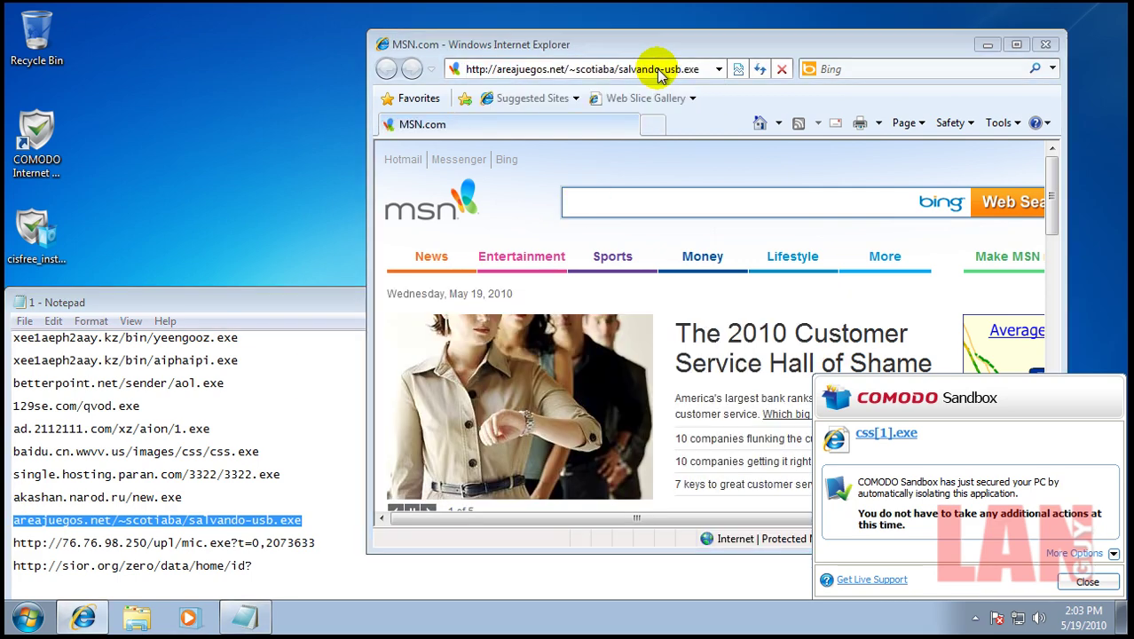
pyautogui.click(610, 392)
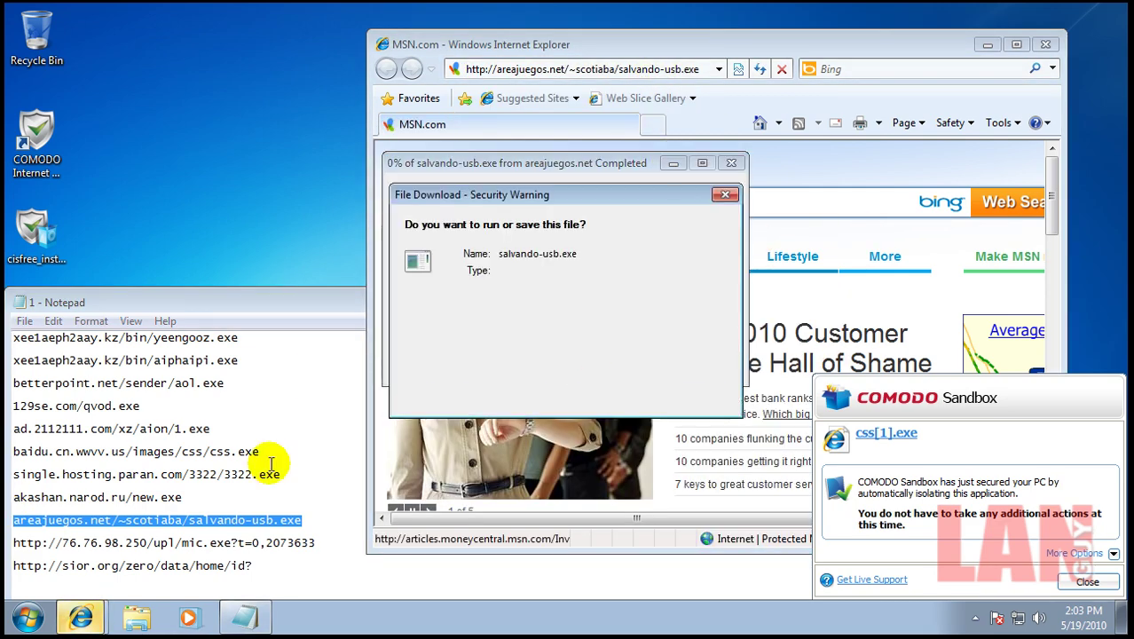
pyautogui.click(526, 322)
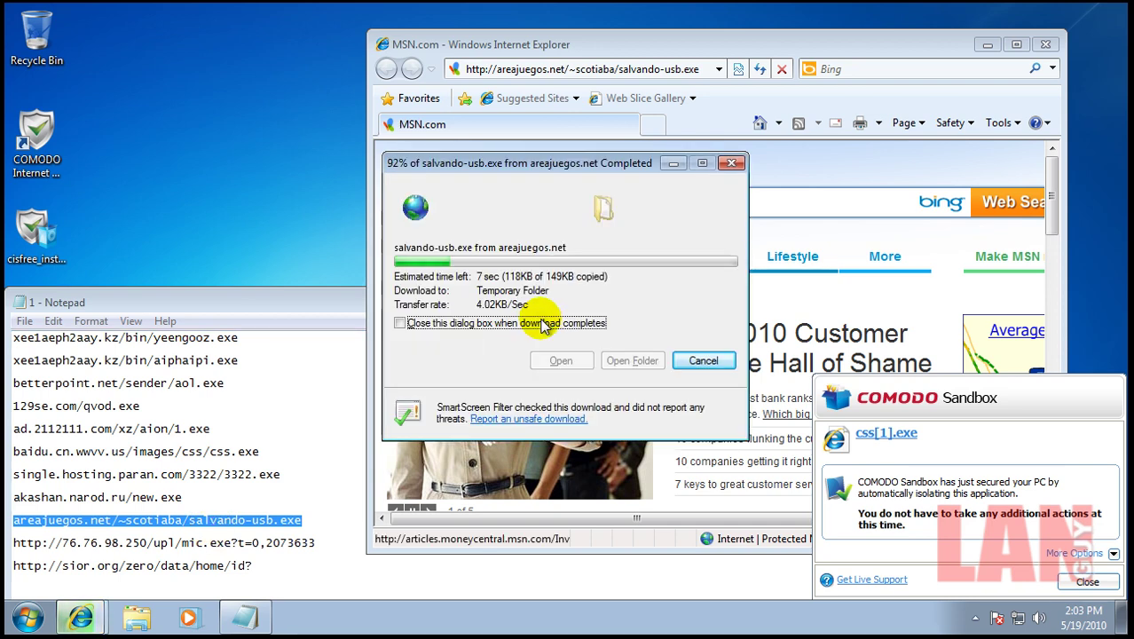
pyautogui.click(319, 557)
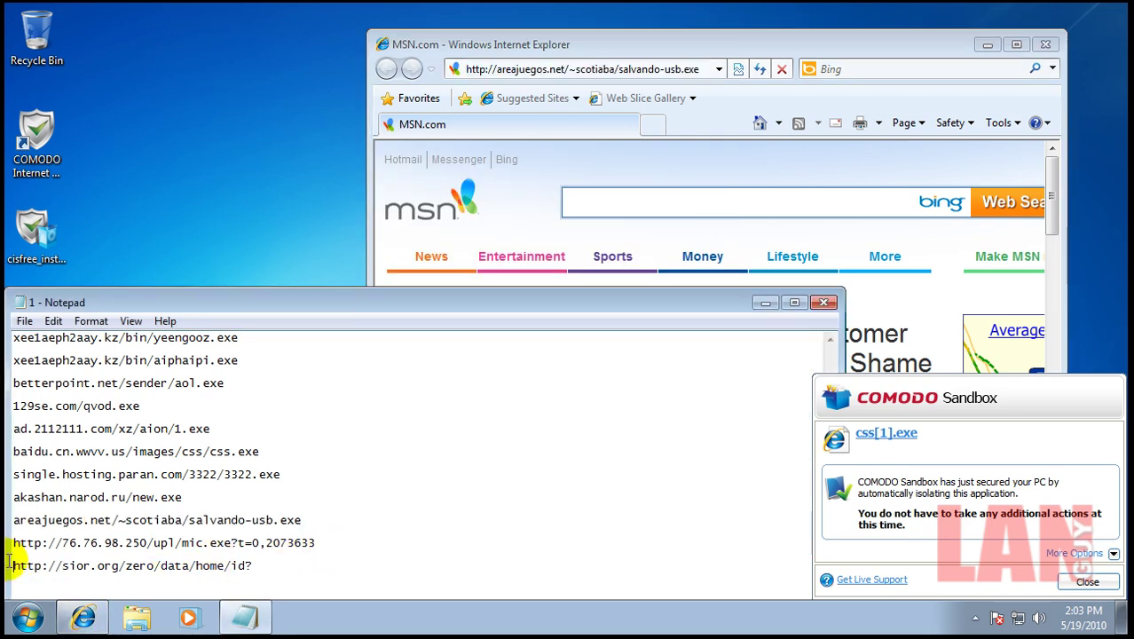
pyautogui.moveTo(11, 559); pyautogui.dragTo(7, 539)
pyautogui.hotkey('ctrl', 'c')
pyautogui.click(662, 75)
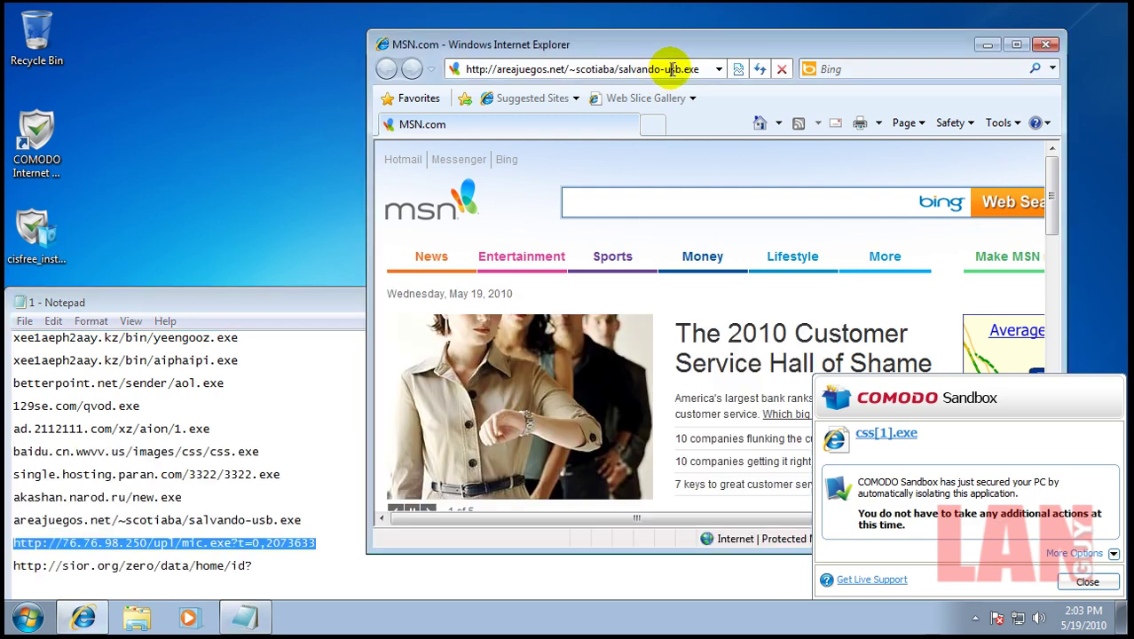
pyautogui.click(672, 71)
pyautogui.hotkey('ctrl', 'v')
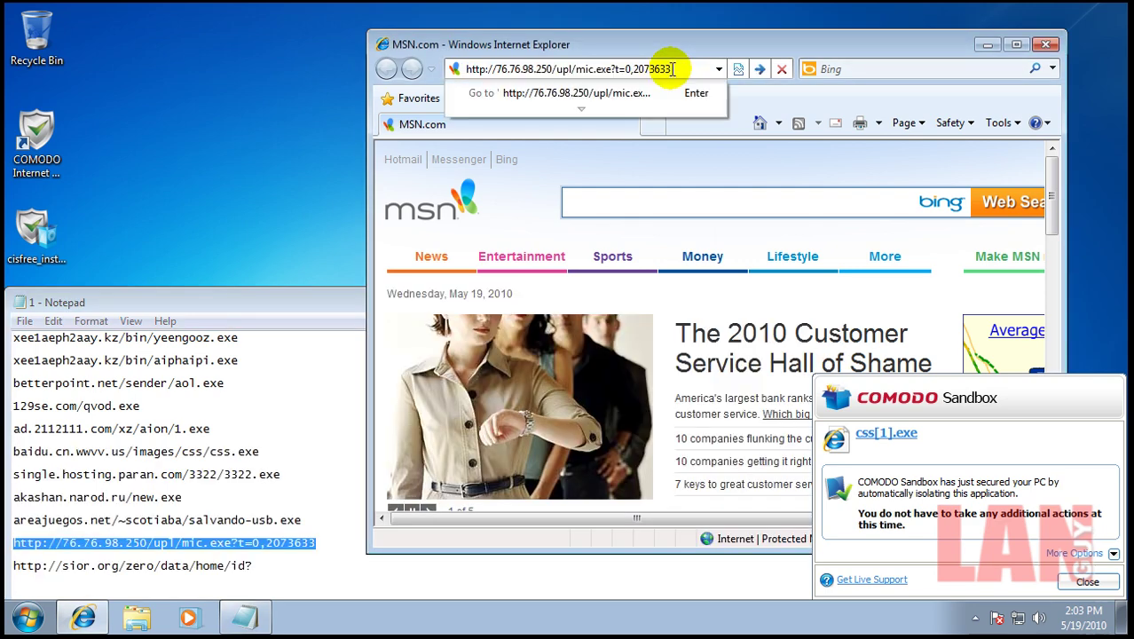
pyautogui.press('Return')
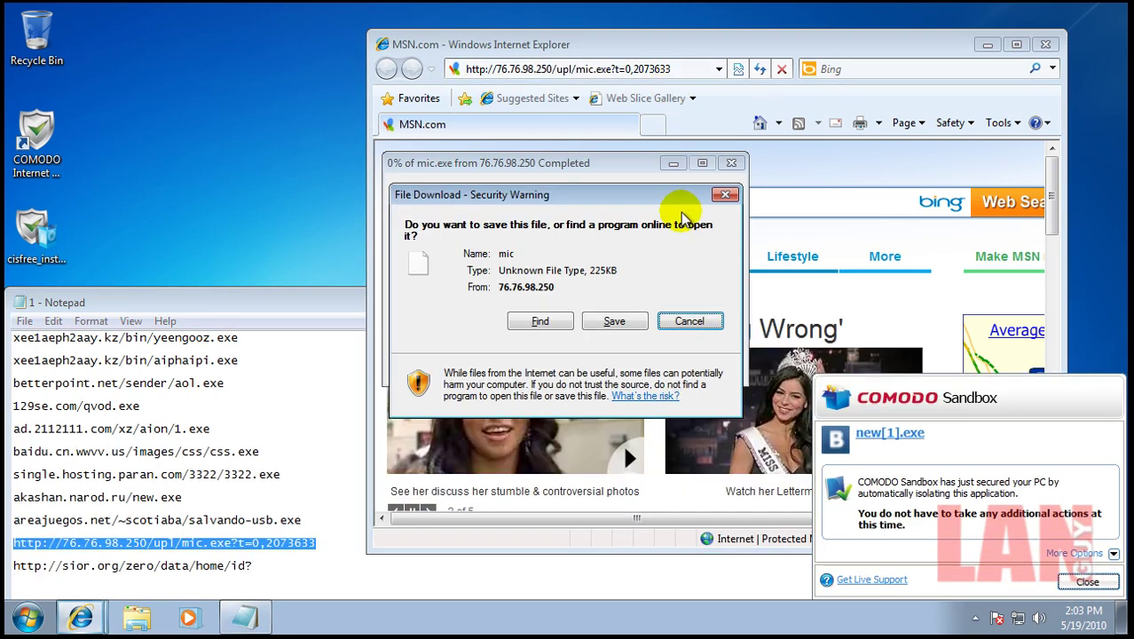
pyautogui.click(541, 321)
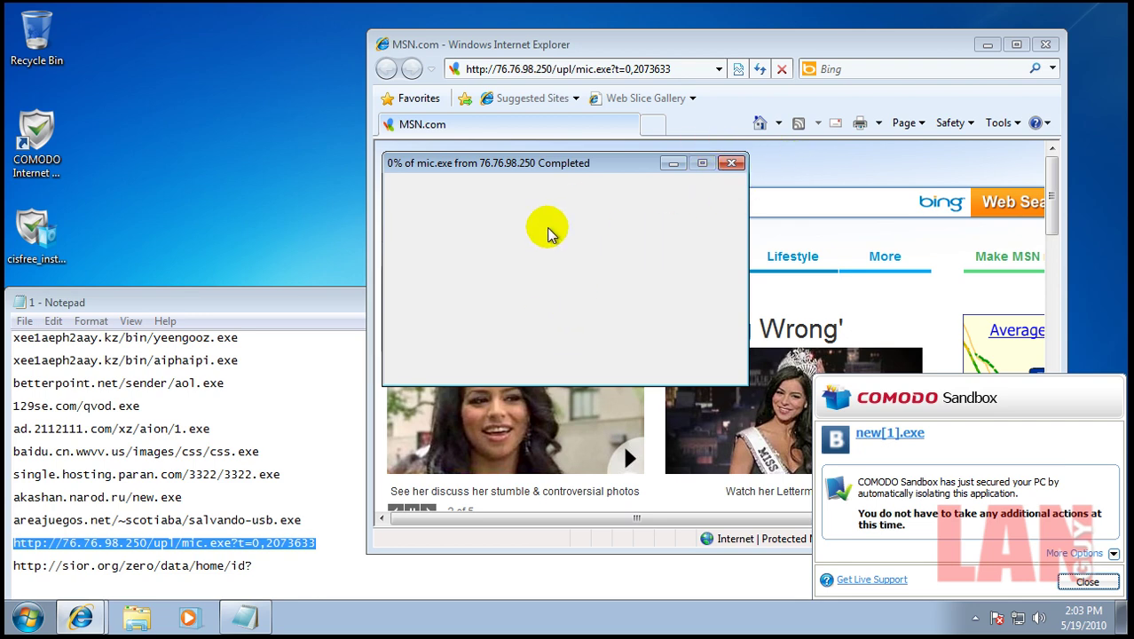
pyautogui.click(788, 46)
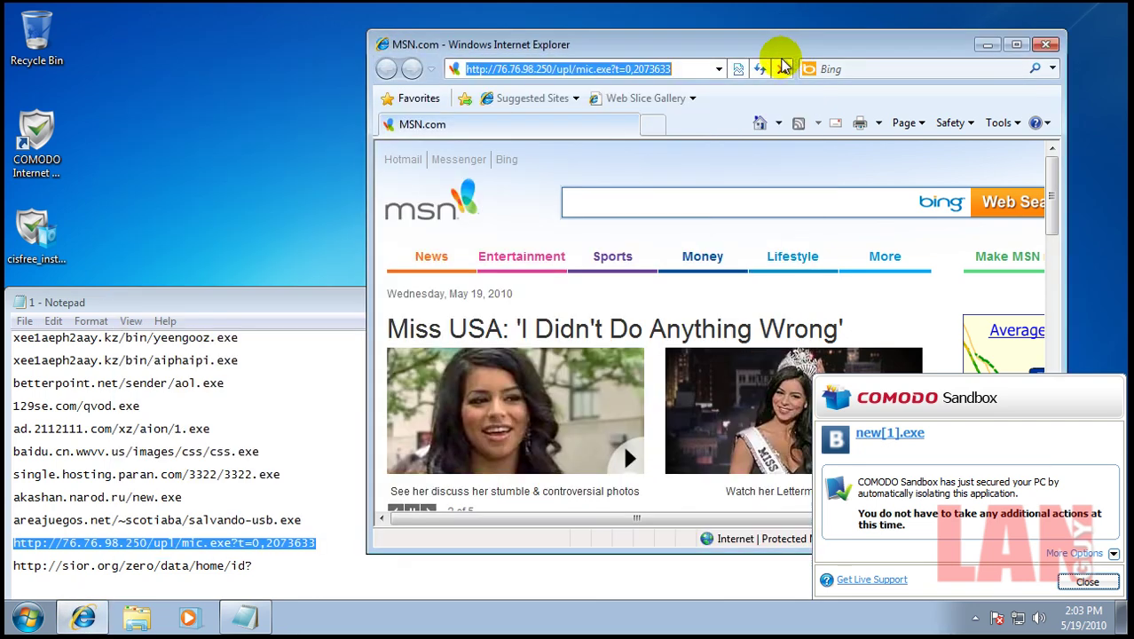
# Step: Close the Notepad URL list and dismiss the COMODO Sandbox alert for new[1].exe
pyautogui.click(347, 298)
pyautogui.click(823, 304)
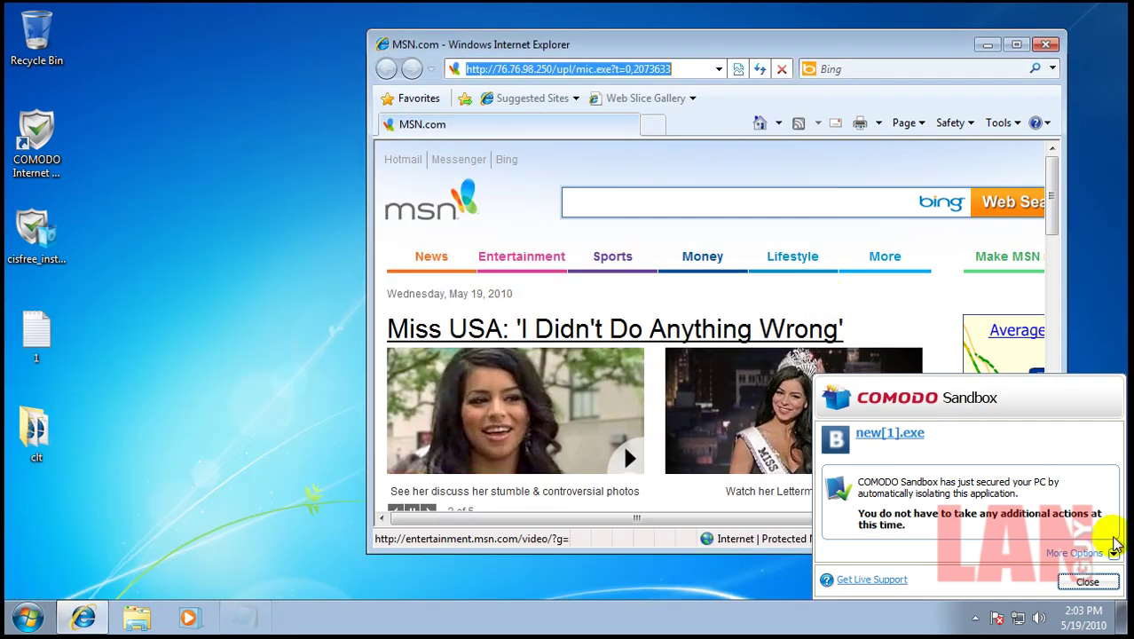
pyautogui.click(1089, 581)
# Step: Display the running processes from all users in Windows Task Manager
pyautogui.rightClick(850, 616)
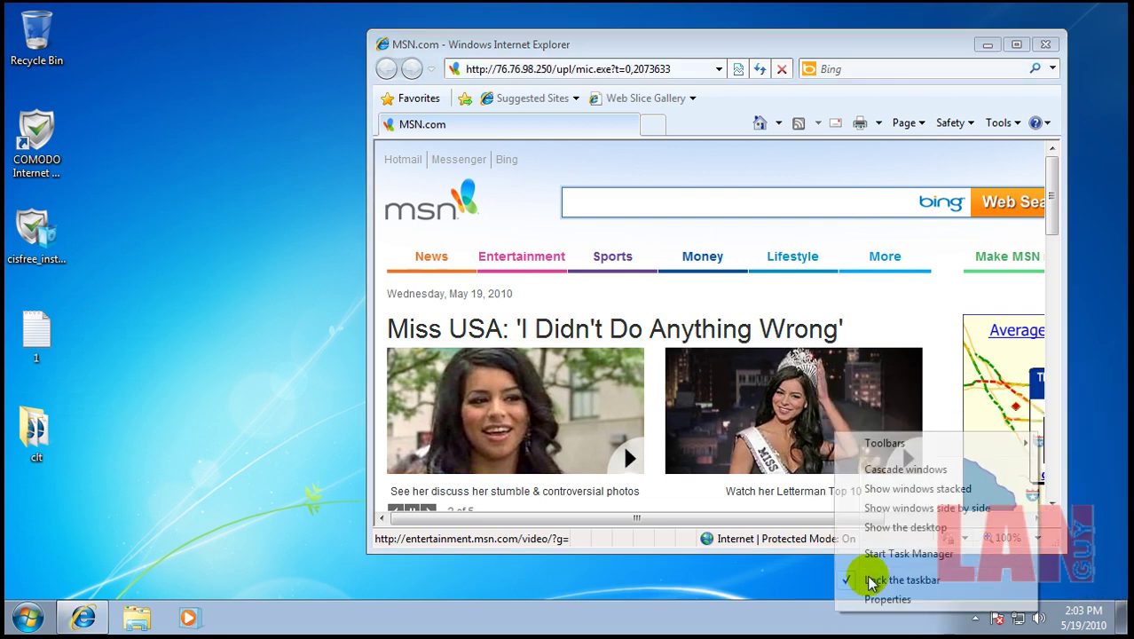
pyautogui.click(869, 553)
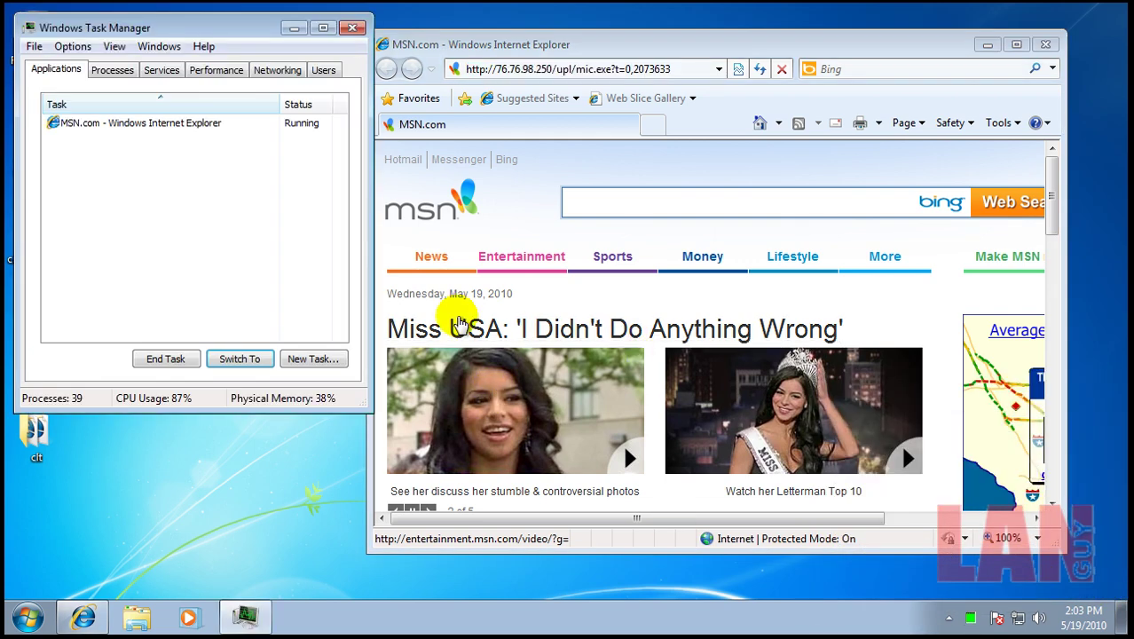
pyautogui.click(112, 71)
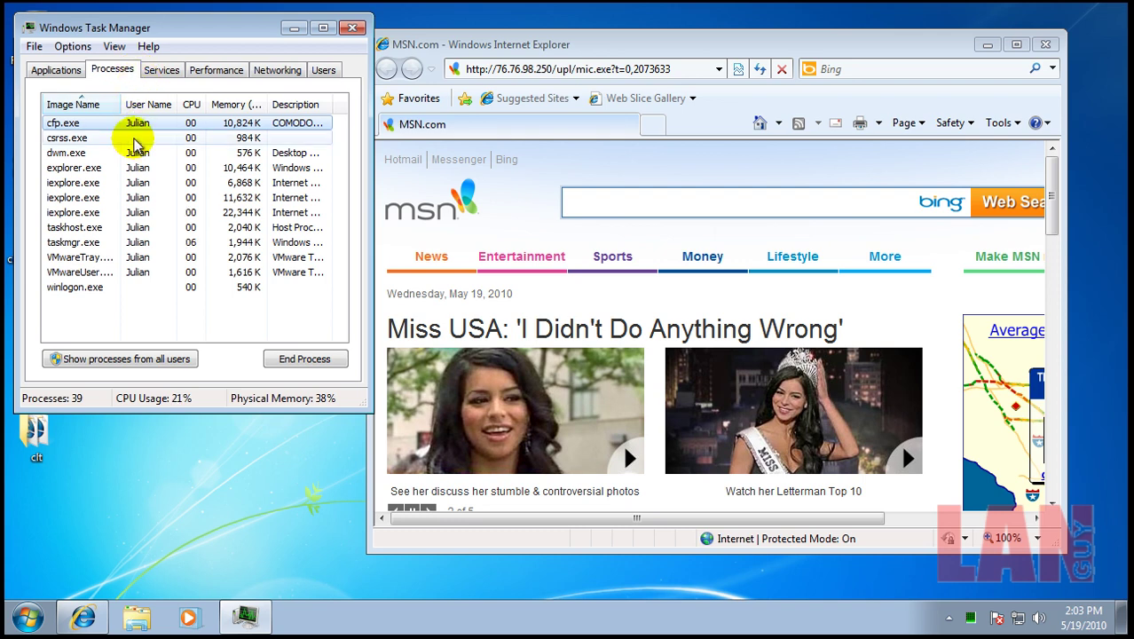
pyautogui.click(160, 359)
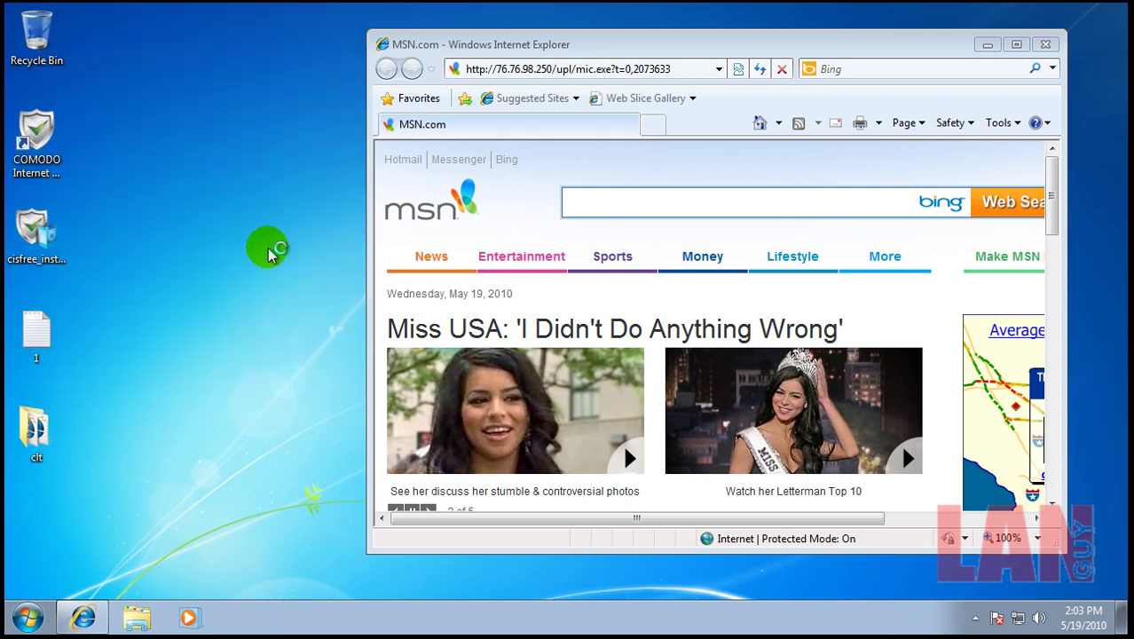
pyautogui.click(267, 246)
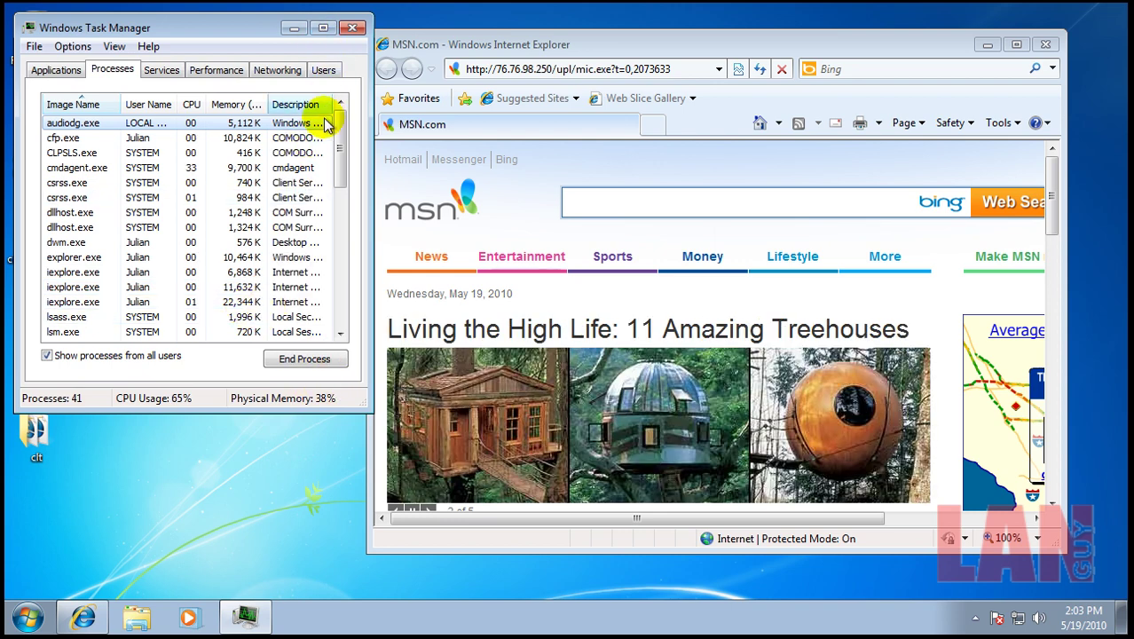
# Step: Sort the processes by description, enlarge Task Manager to check the full list for suspicious entries, and close it
pyautogui.click(302, 104)
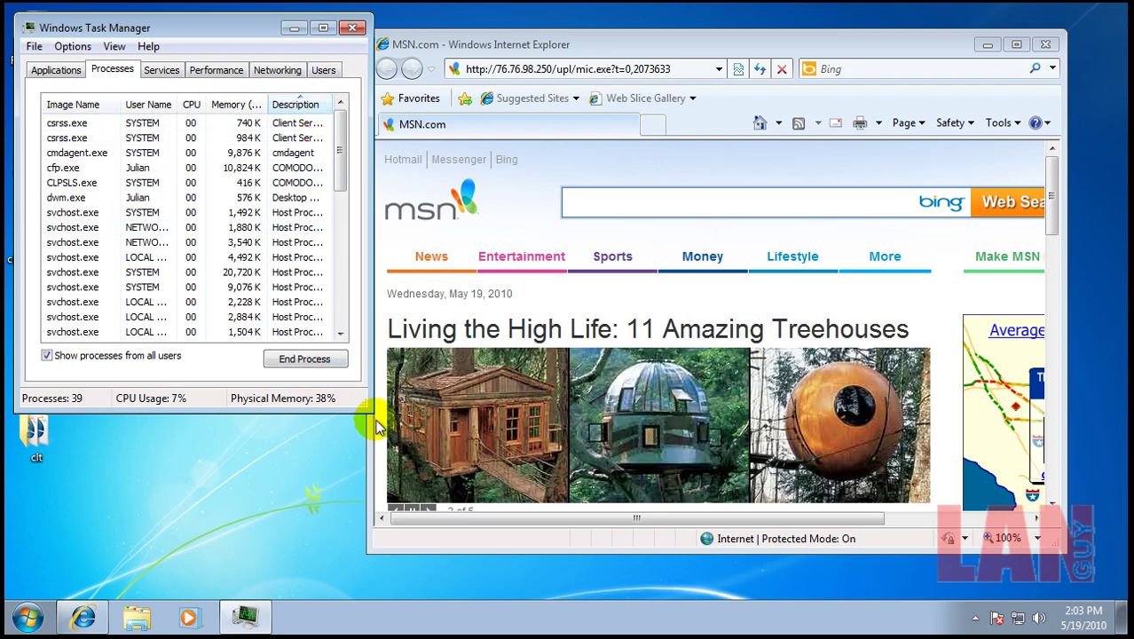
pyautogui.moveTo(369, 416); pyautogui.dragTo(449, 581)
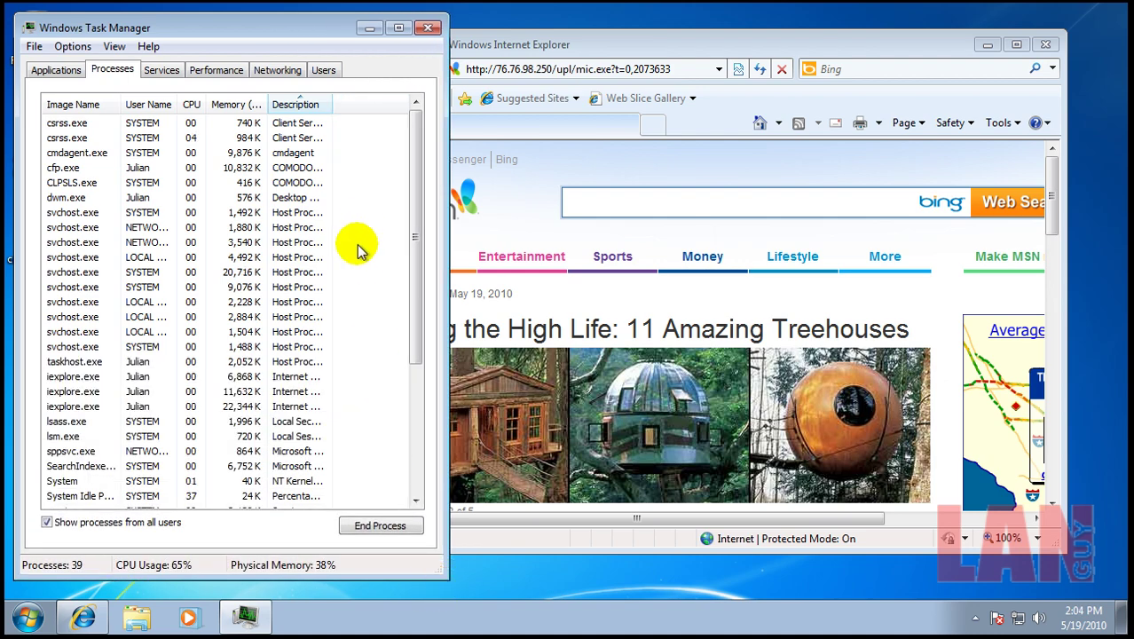
pyautogui.moveTo(414, 246); pyautogui.dragTo(434, 413)
pyautogui.click(427, 28)
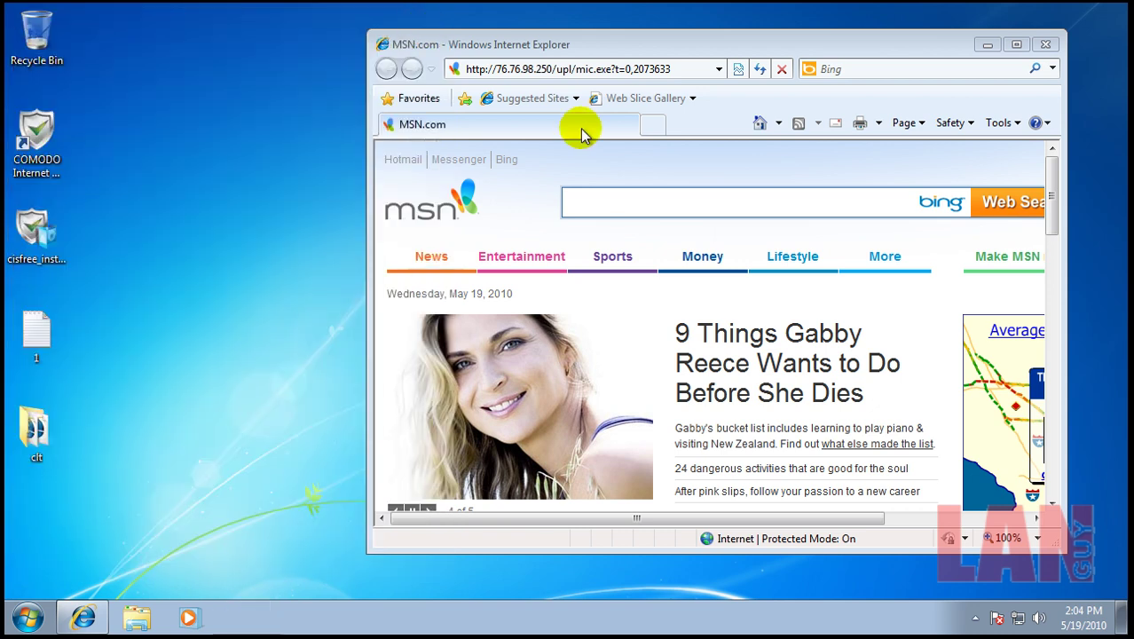
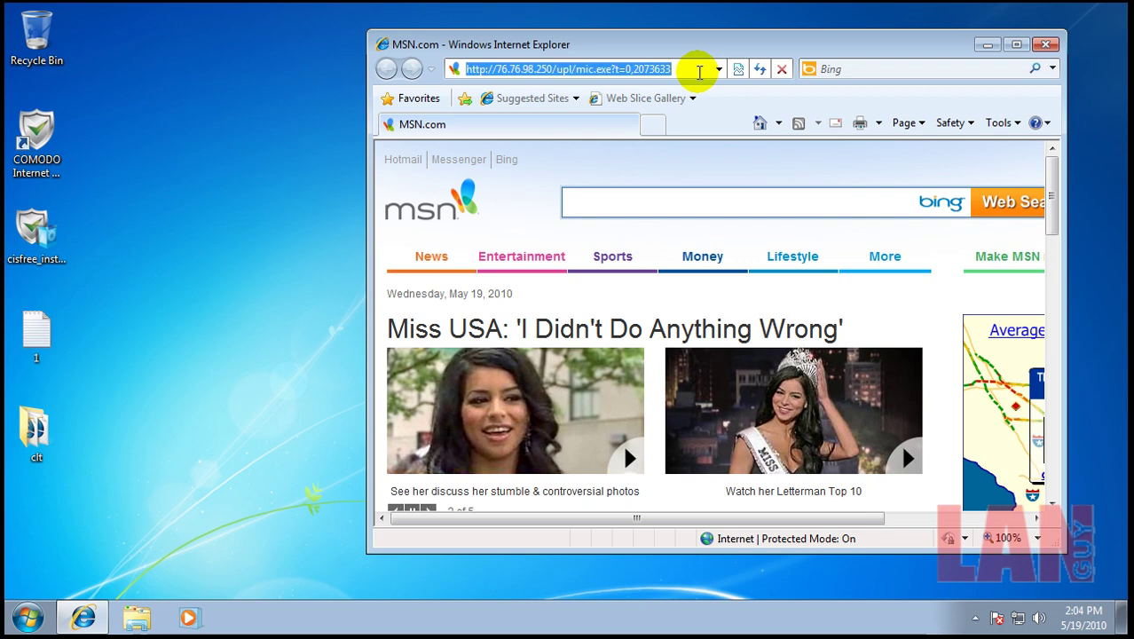
# Step: Open filehippo.com in Internet Explorer
pyautogui.write('file hippo')
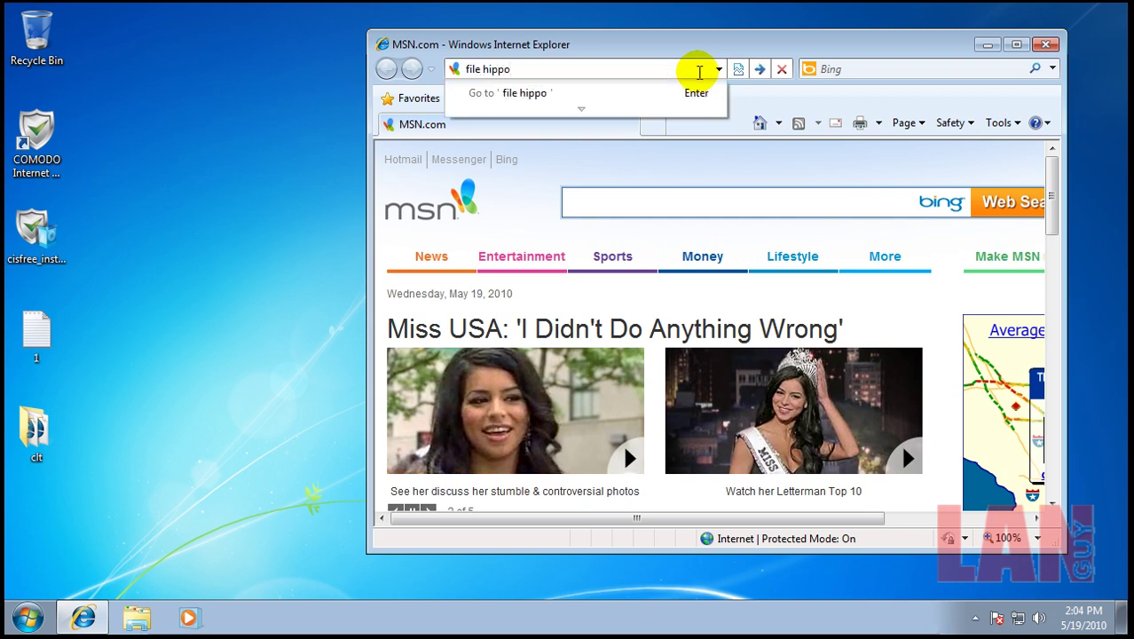
pyautogui.press('BackSpace')
pyautogui.press('BackSpace')
pyautogui.press('BackSpace')
pyautogui.press('BackSpace')
pyautogui.press('BackSpace')
pyautogui.press('BackSpace')
pyautogui.write('hip')
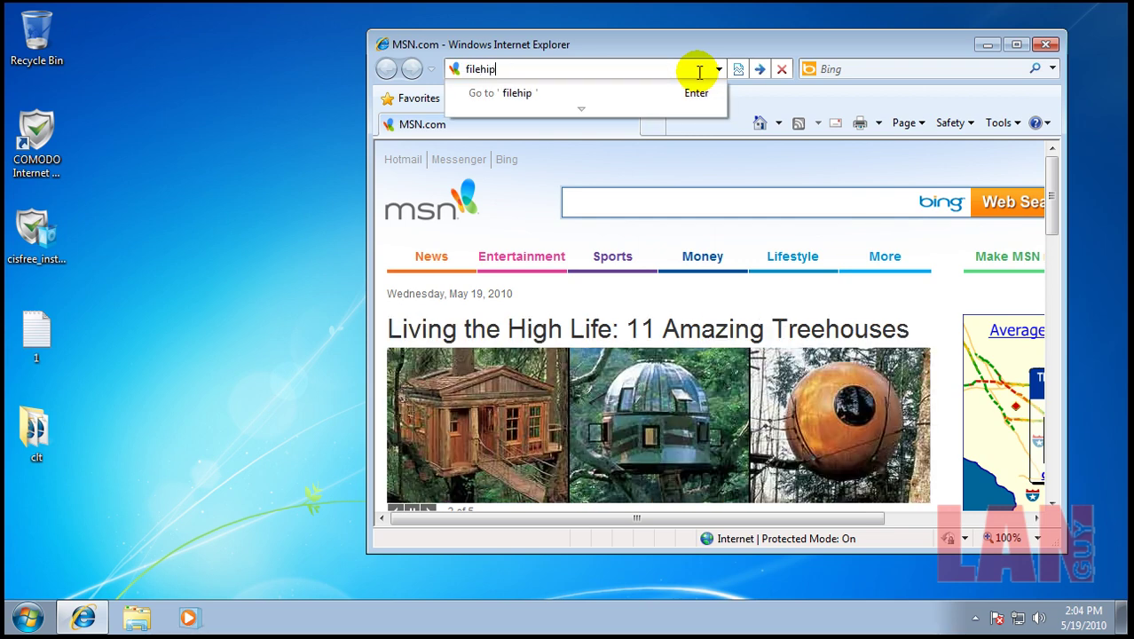
pyautogui.write('po.com')
pyautogui.press('Return')
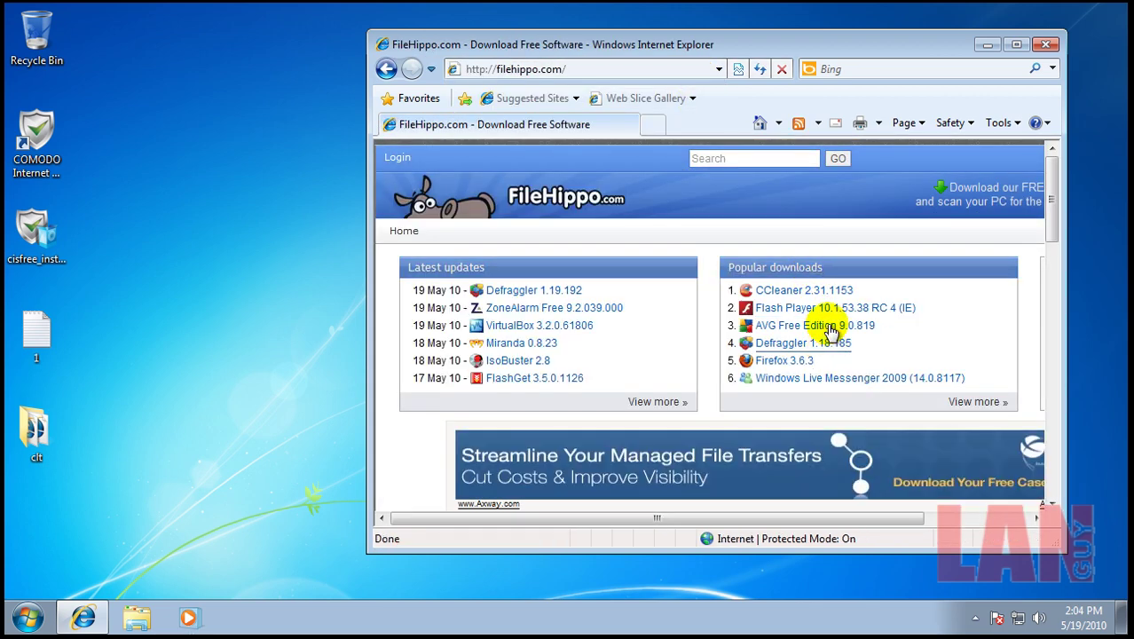
# Step: Download Defraggler 1.19.192 from FileHippo's popular downloads and allow its installer to make changes to the computer
pyautogui.click(825, 344)
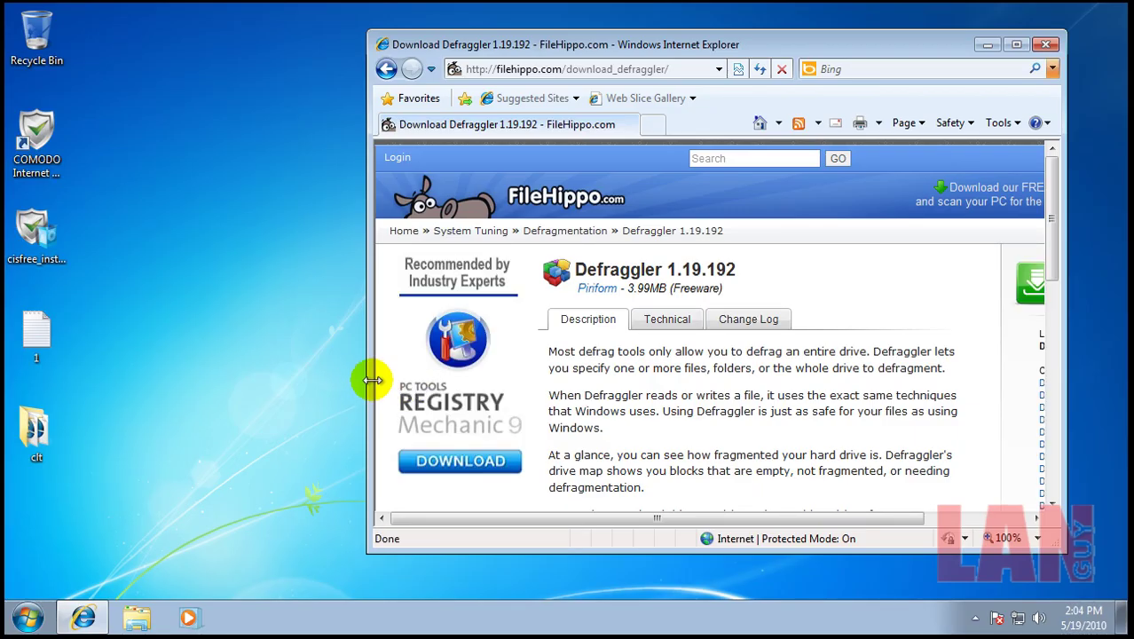
pyautogui.moveTo(372, 380); pyautogui.dragTo(210, 374)
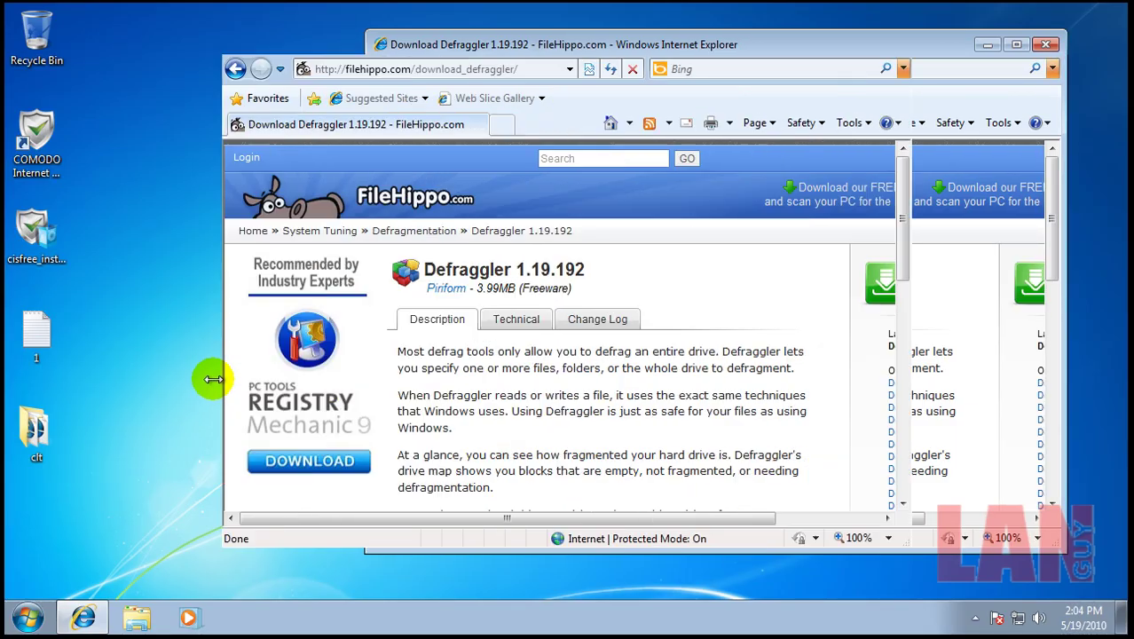
pyautogui.click(965, 281)
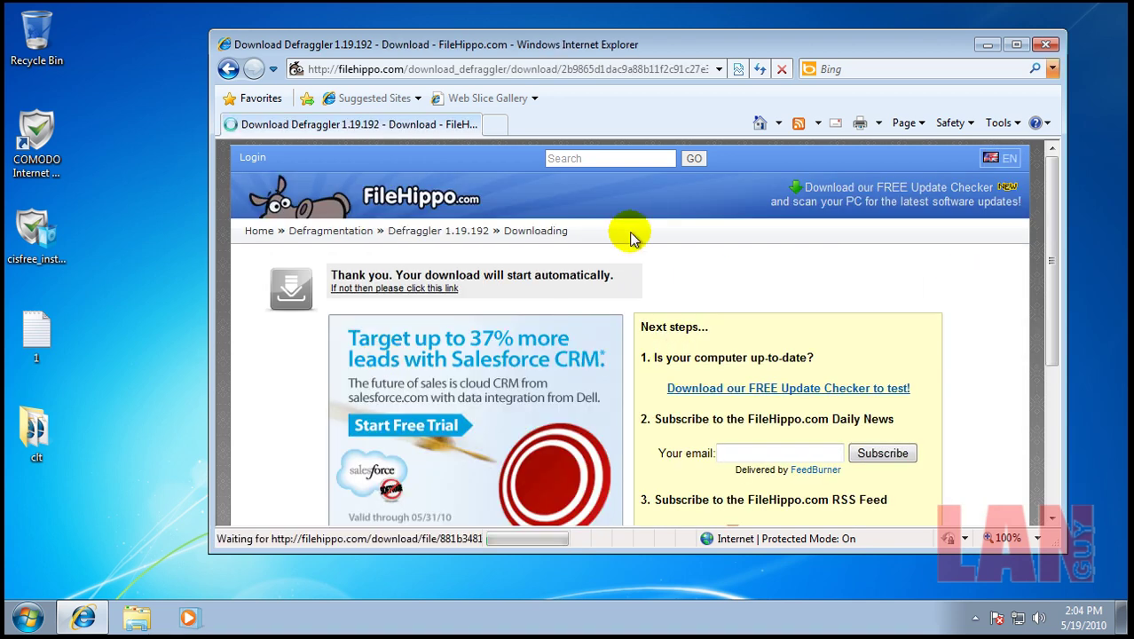
pyautogui.click(602, 152)
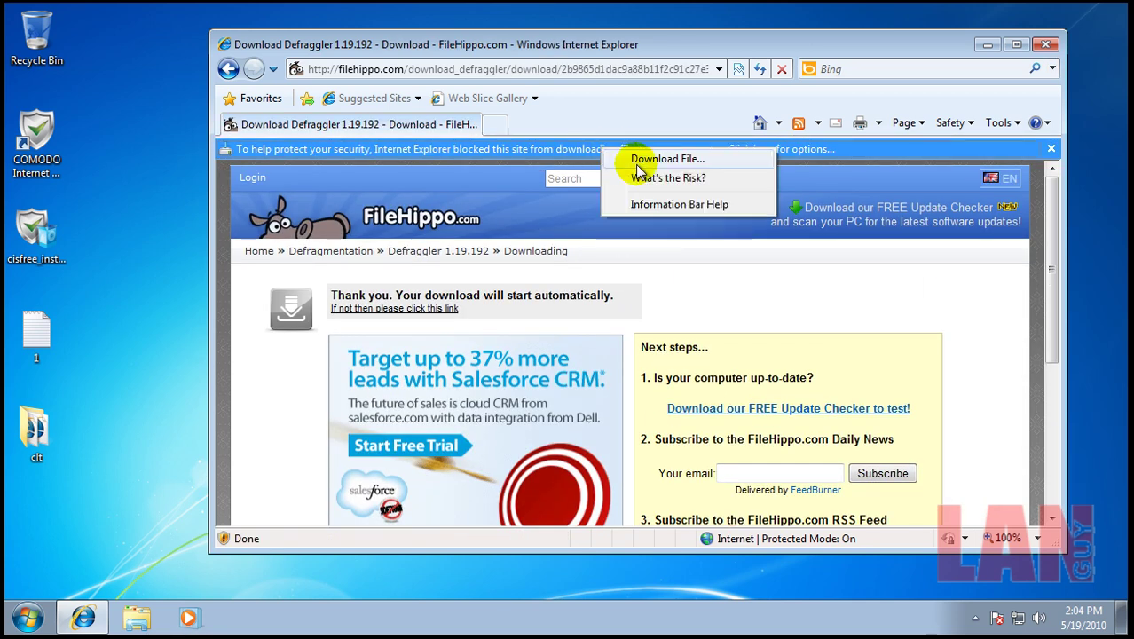
pyautogui.click(668, 157)
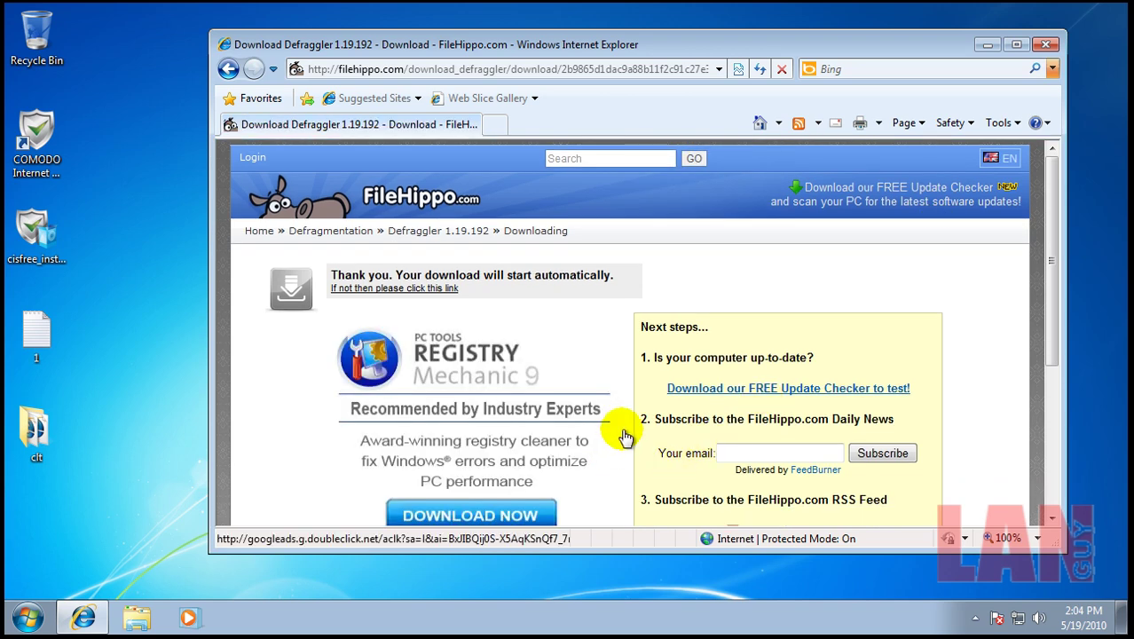
pyautogui.click(544, 324)
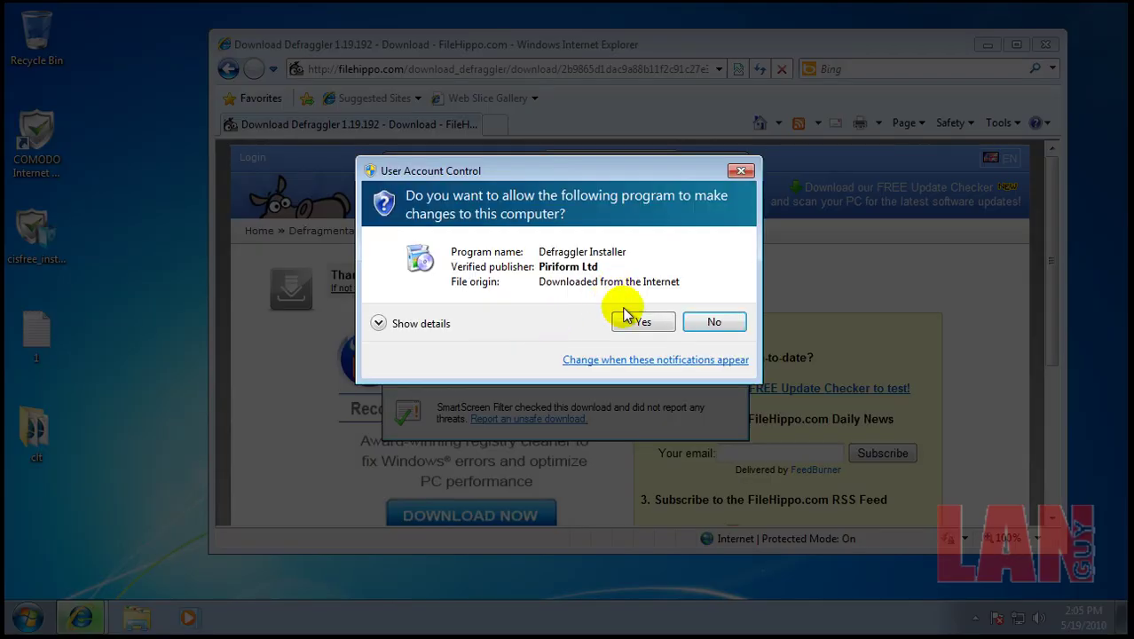
pyautogui.click(630, 318)
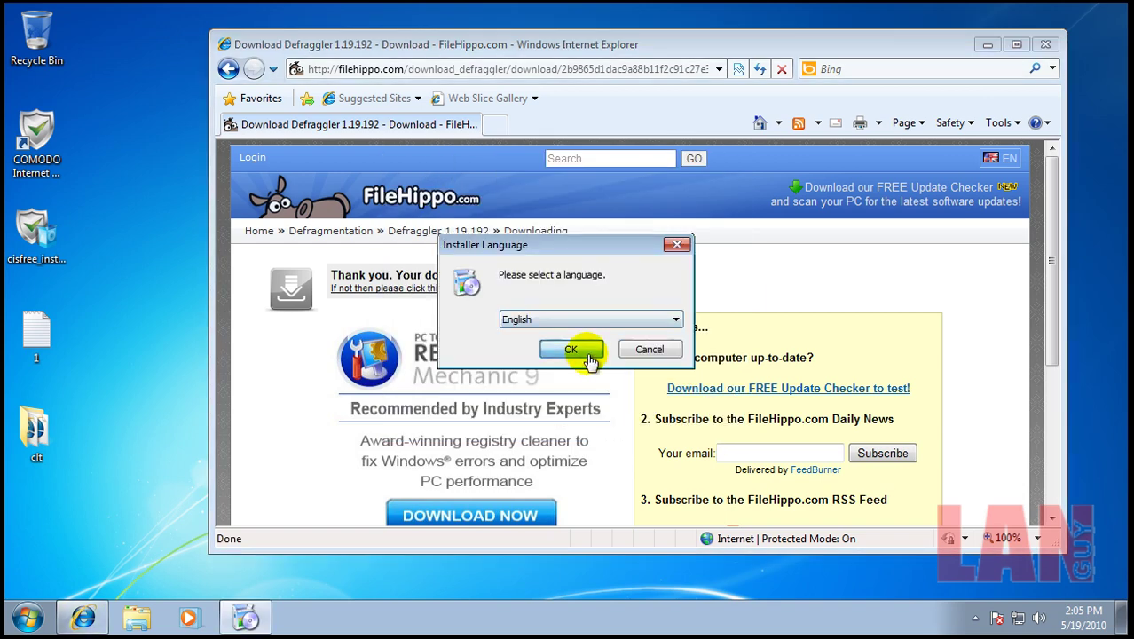
# Step: Install Defraggler v1.19 in English without the optional Yahoo! Toolbar, keeping the option to run it on completion, and close the launched program
pyautogui.click(587, 353)
pyautogui.click(671, 449)
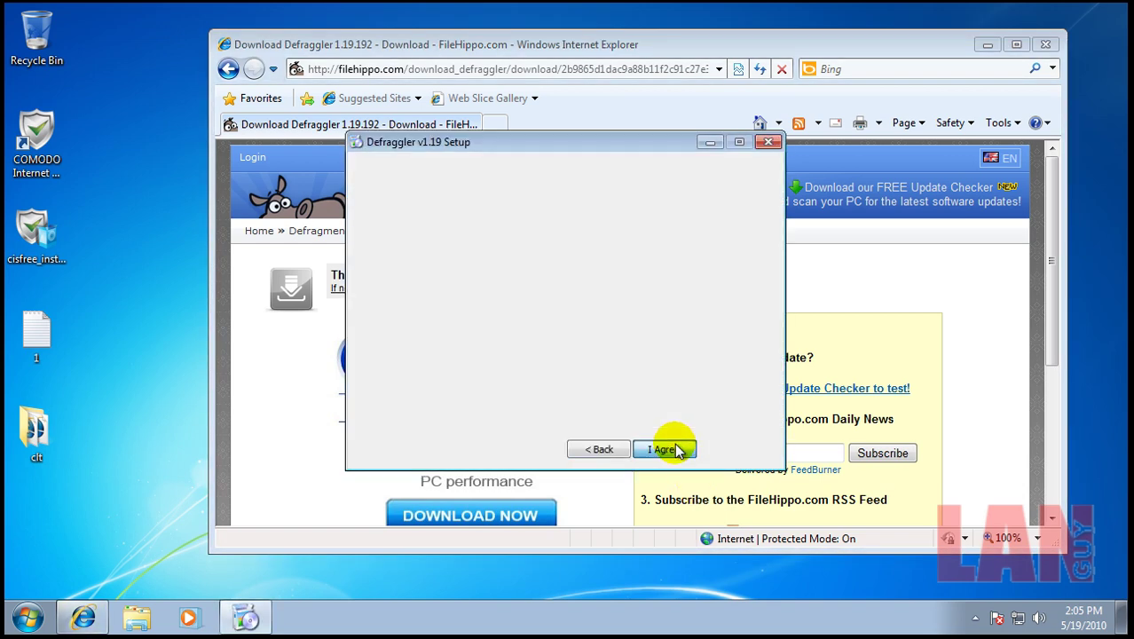
pyautogui.click(672, 449)
pyautogui.click(671, 450)
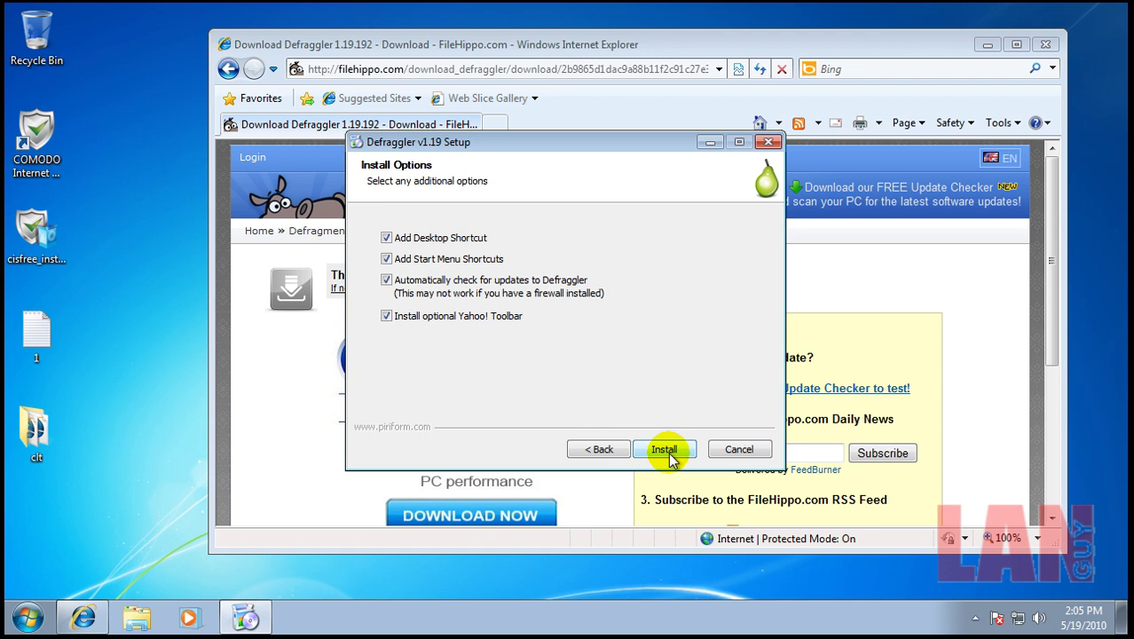
pyautogui.click(437, 316)
pyautogui.click(665, 450)
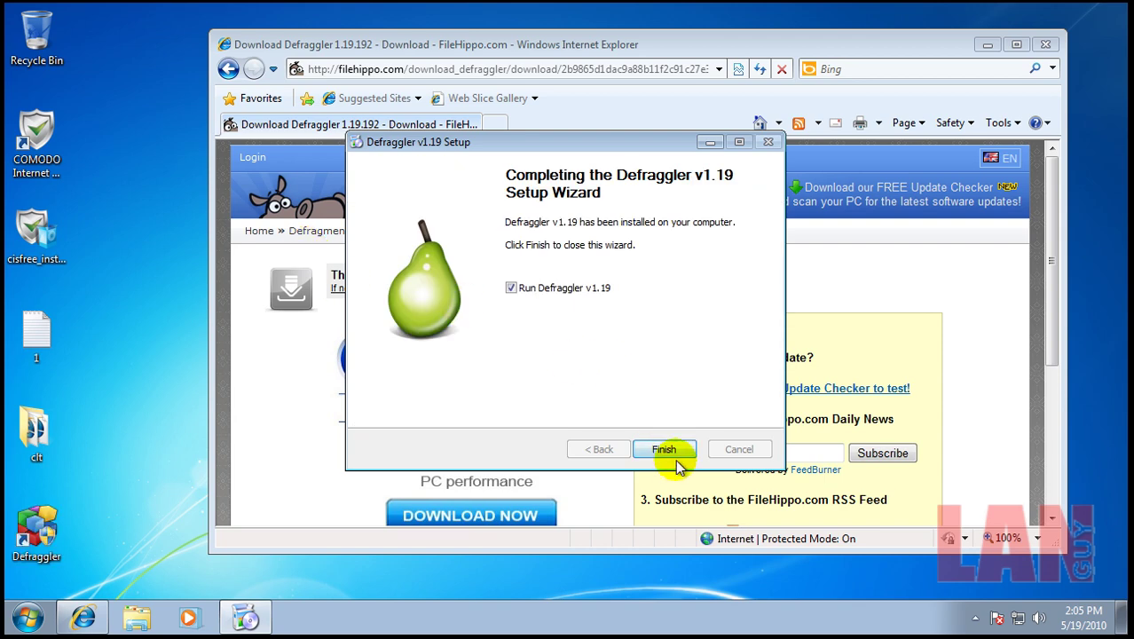
pyautogui.click(674, 457)
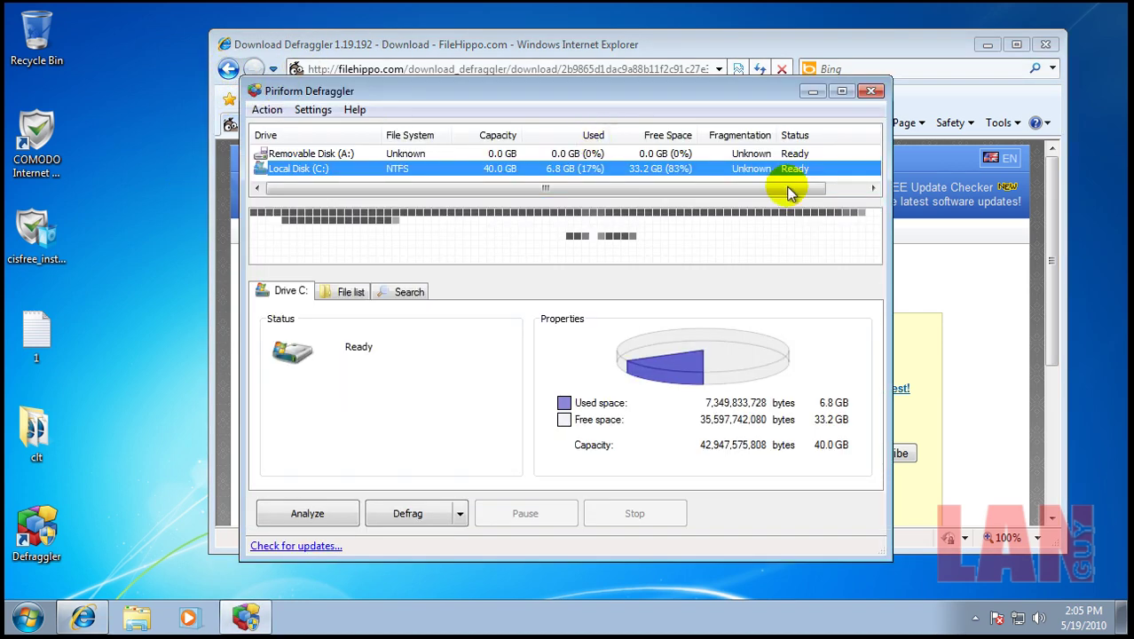
pyautogui.click(871, 90)
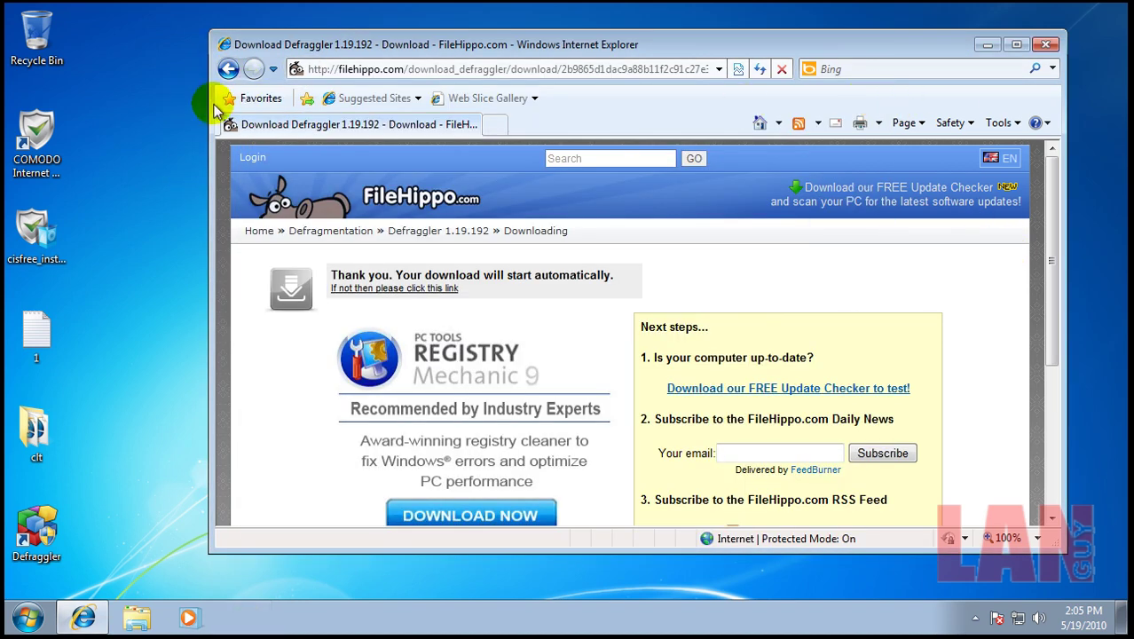
# Step: Open the Java Runtime Environment 1.6.0.20 (32-bit) page from FileHippo's full list of popular downloads
pyautogui.click(228, 69)
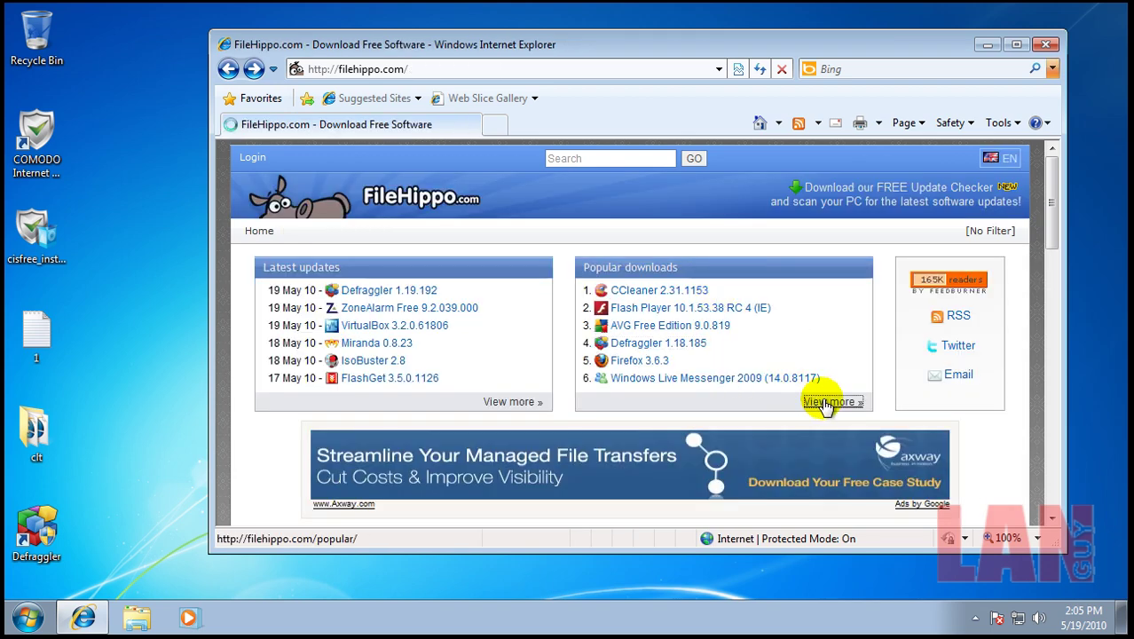
pyautogui.click(816, 400)
pyautogui.scroll(-8, 897, 382)
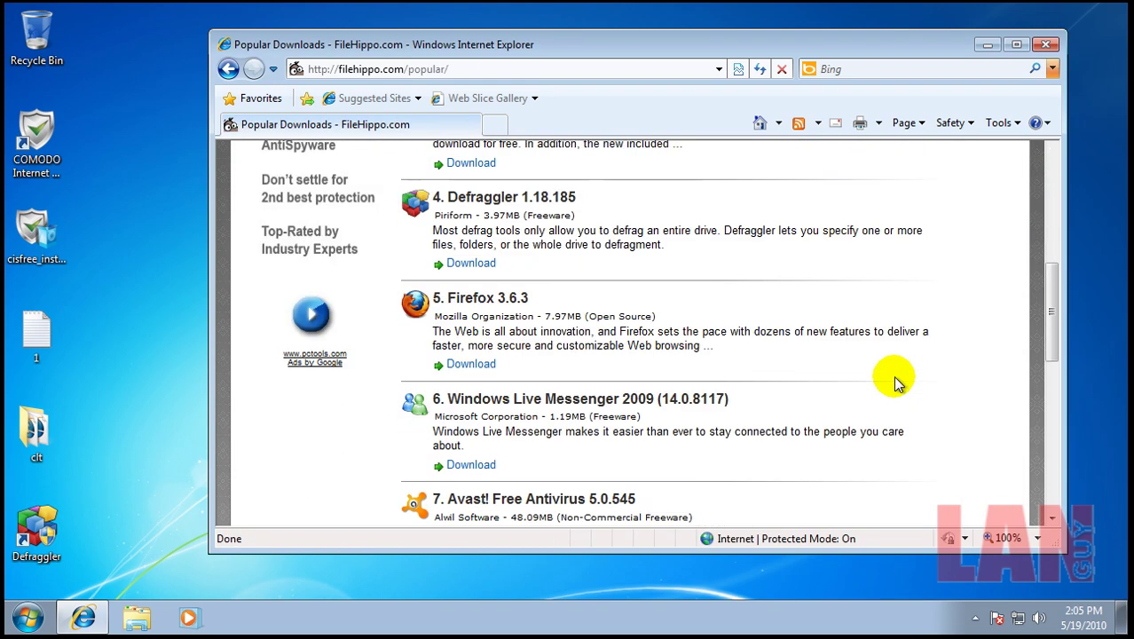
pyautogui.scroll(-4, 894, 381)
pyautogui.scroll(-1, 896, 382)
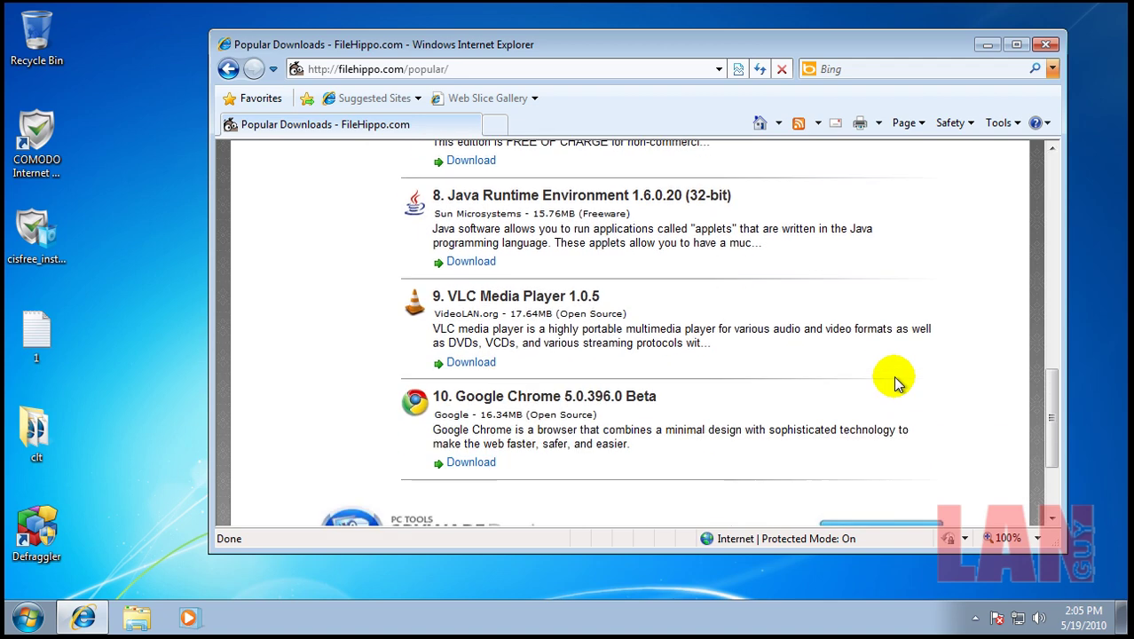
pyautogui.click(662, 198)
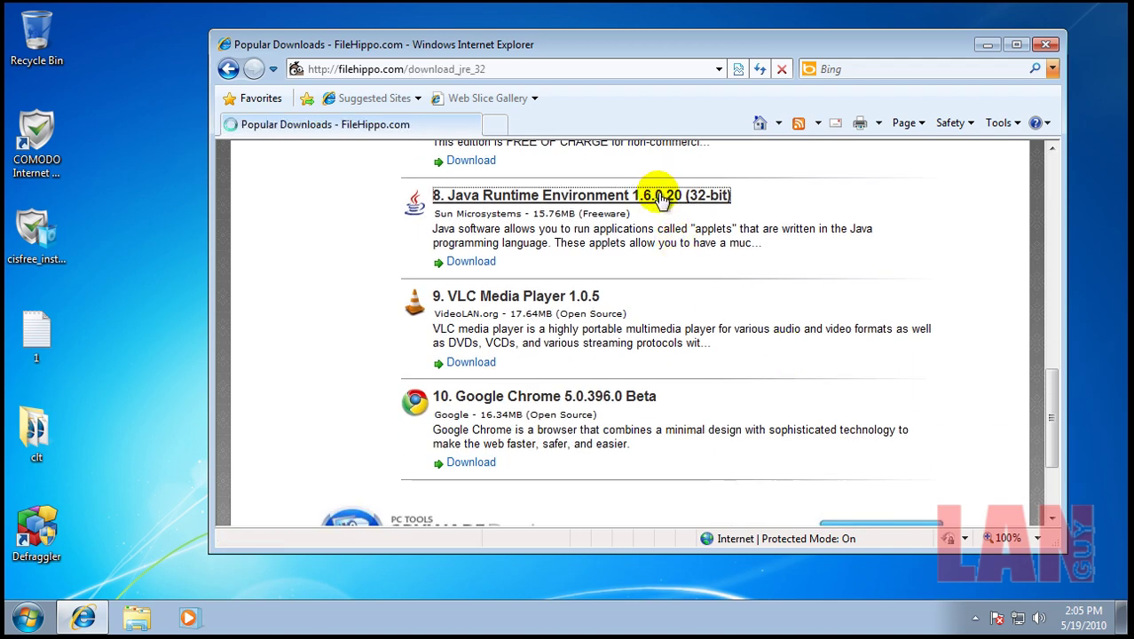
# Step: Download Java Runtime Environment 1.6.0.20, allow the blocked file, and start its installation in the default destination folder
pyautogui.click(948, 297)
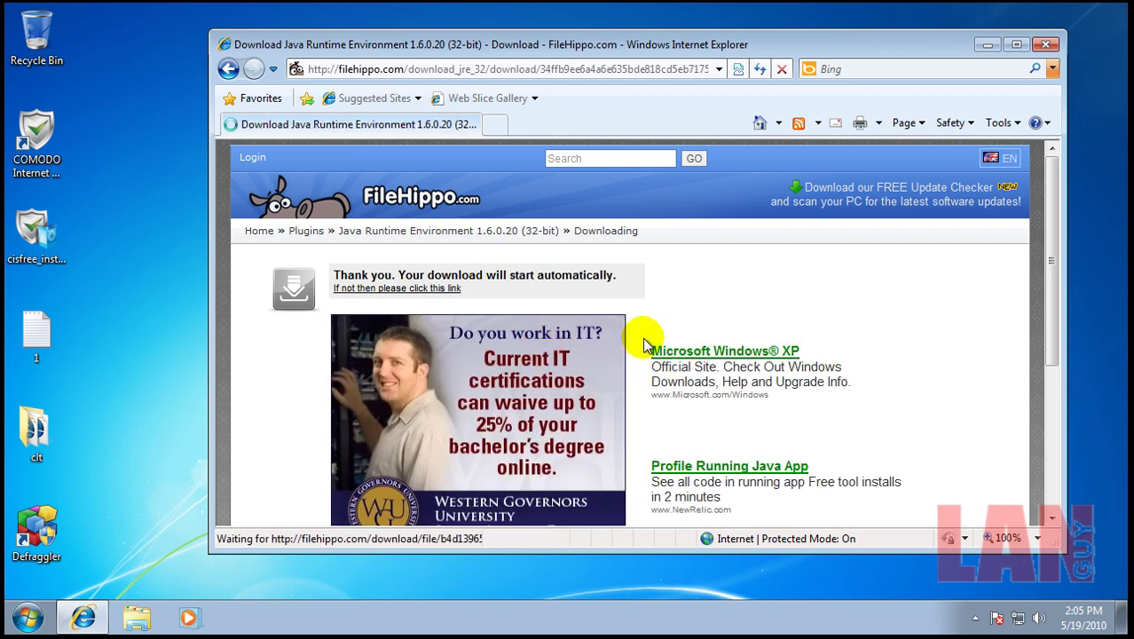
pyautogui.click(577, 148)
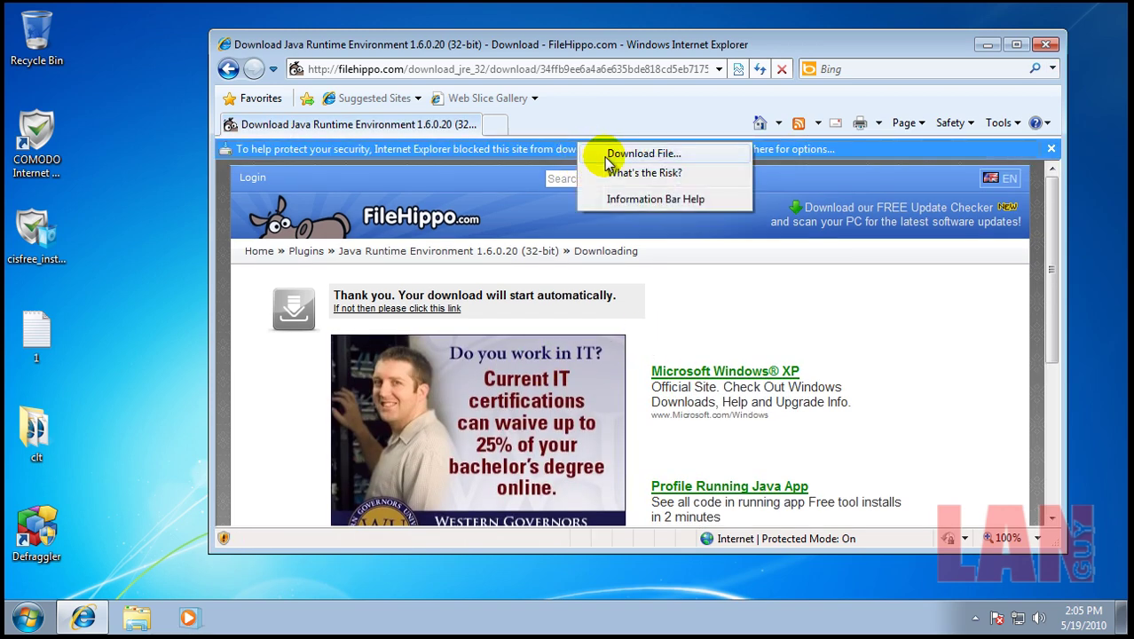
pyautogui.click(625, 157)
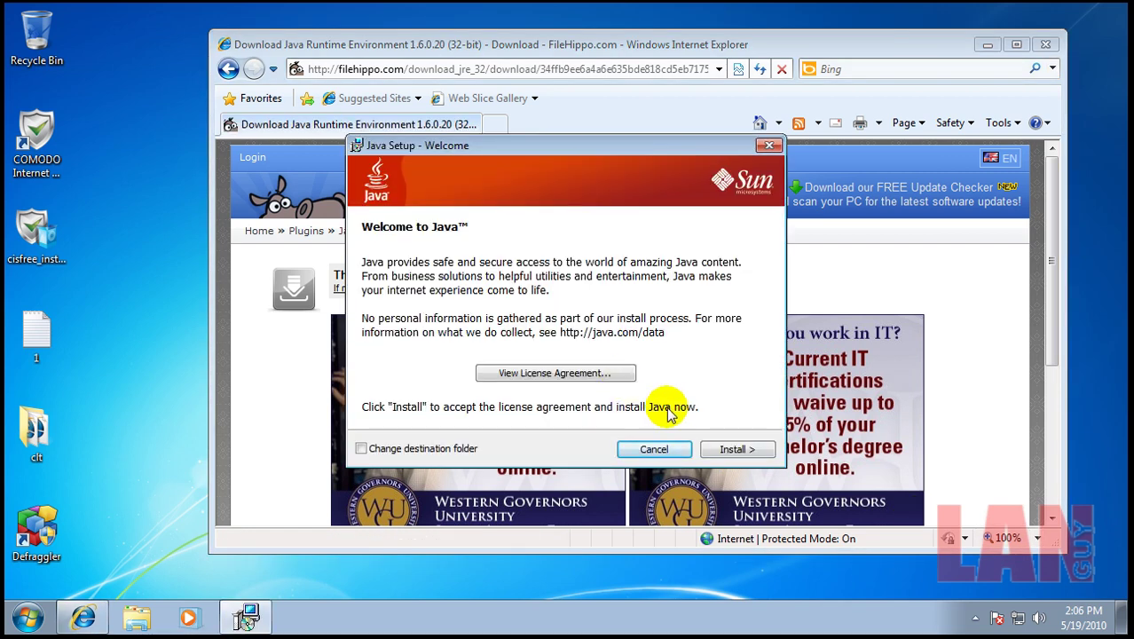
pyautogui.click(733, 446)
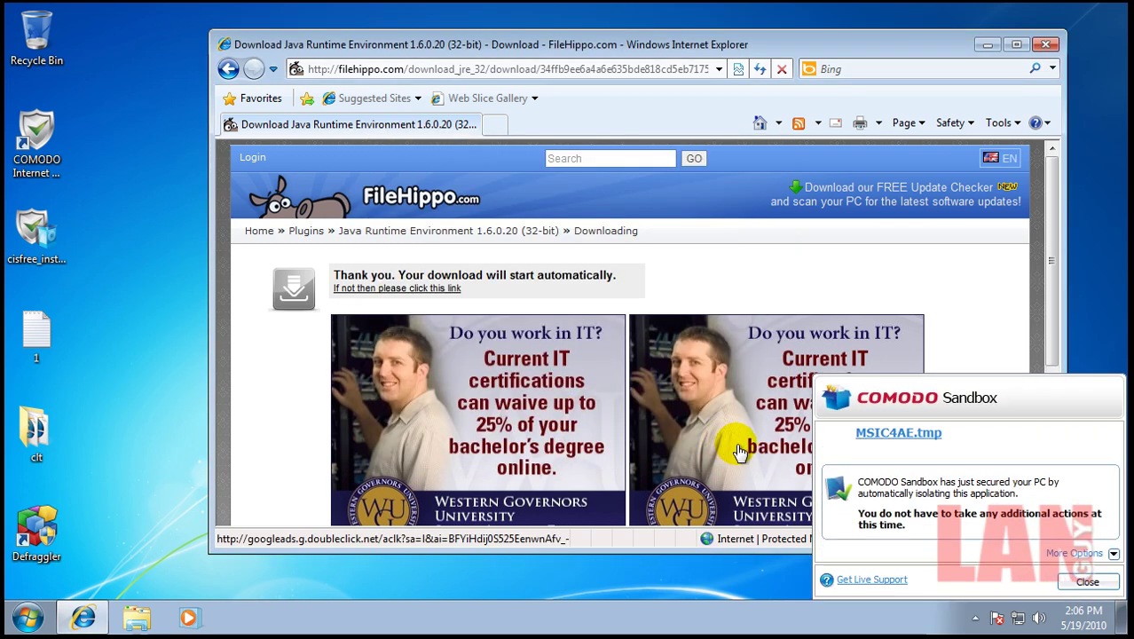
# Step: Show the additional options of the COMODO Sandbox alert for MSIC4AE.tmp and accept the alert
pyautogui.click(1114, 553)
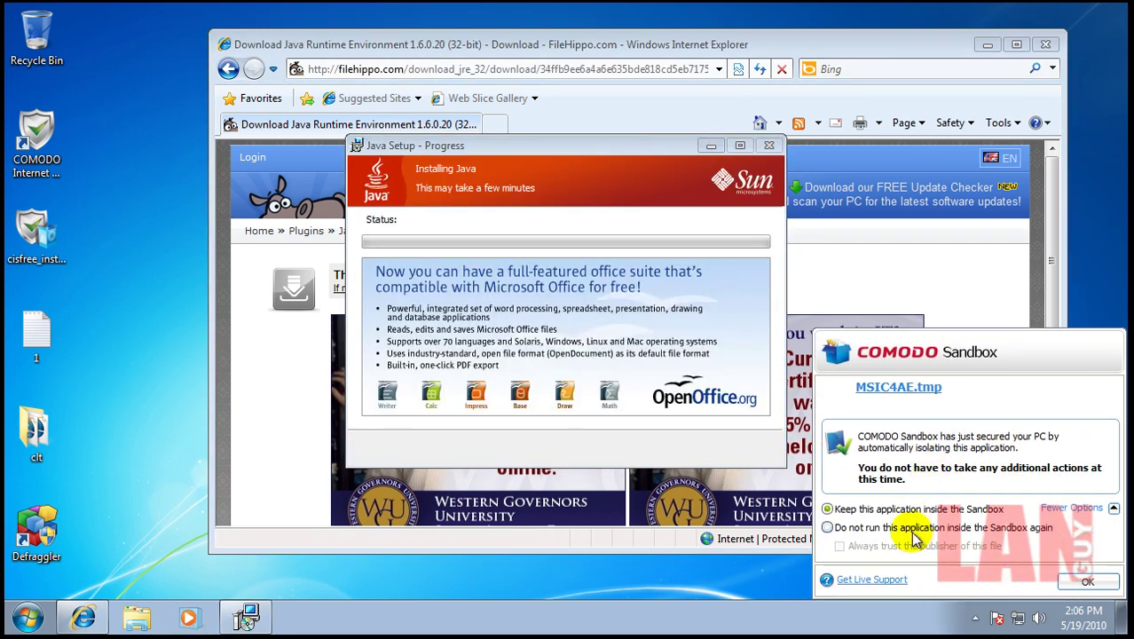
pyautogui.click(1087, 582)
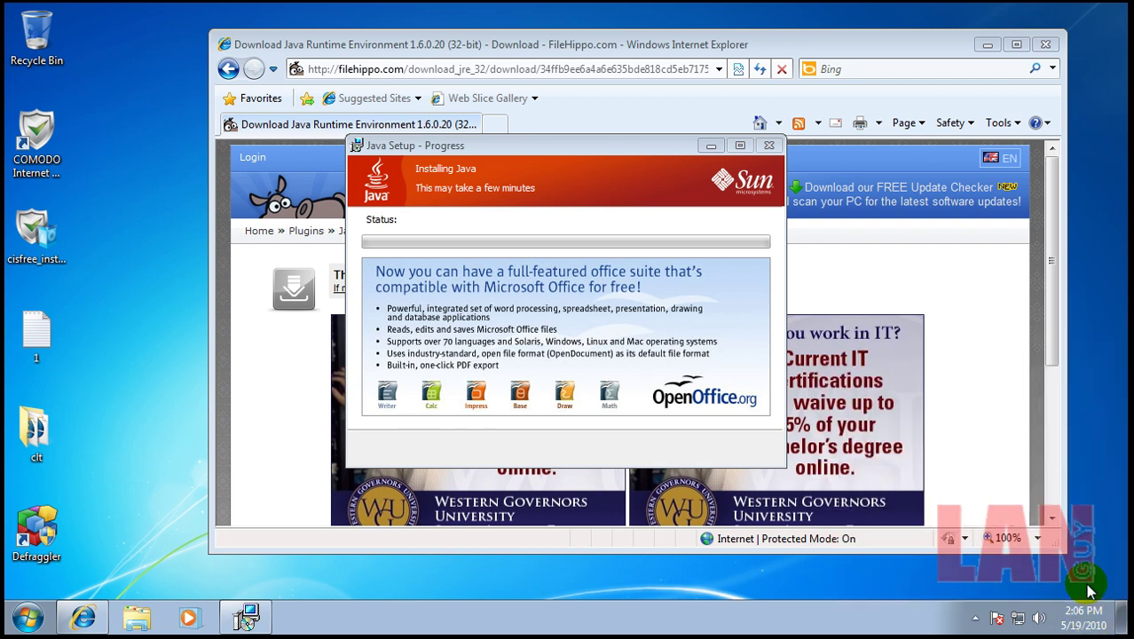